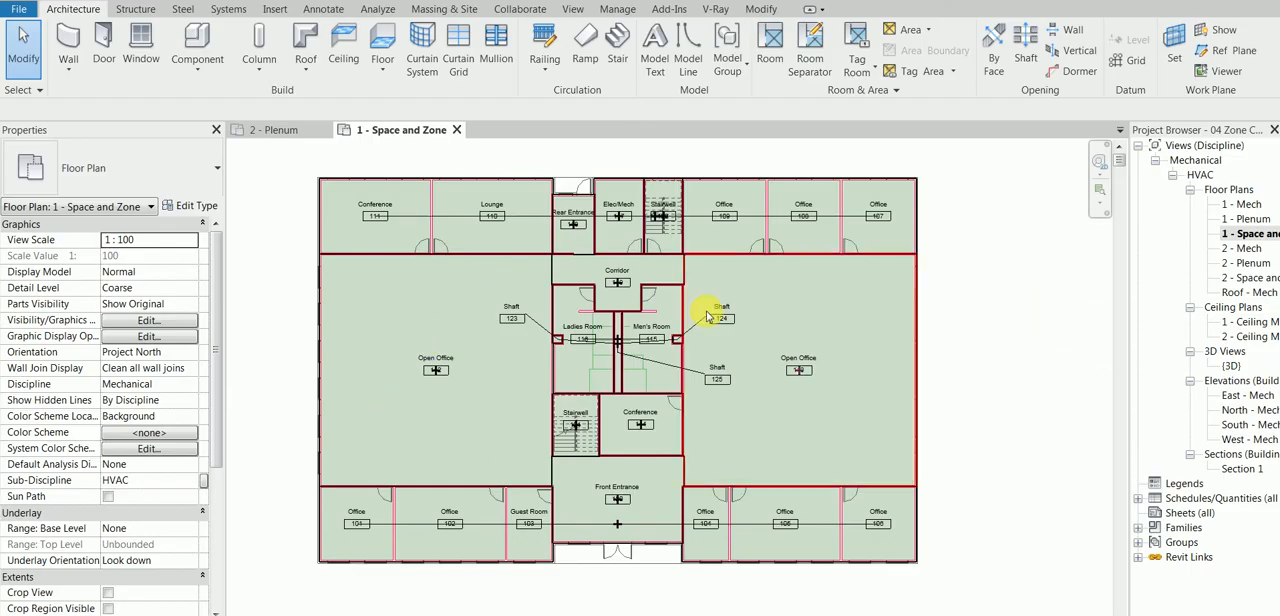
Step: Select the two Open Office spaces together to examine their extents and properties, and clear the selection
scroll(391, 352, "up", 1)
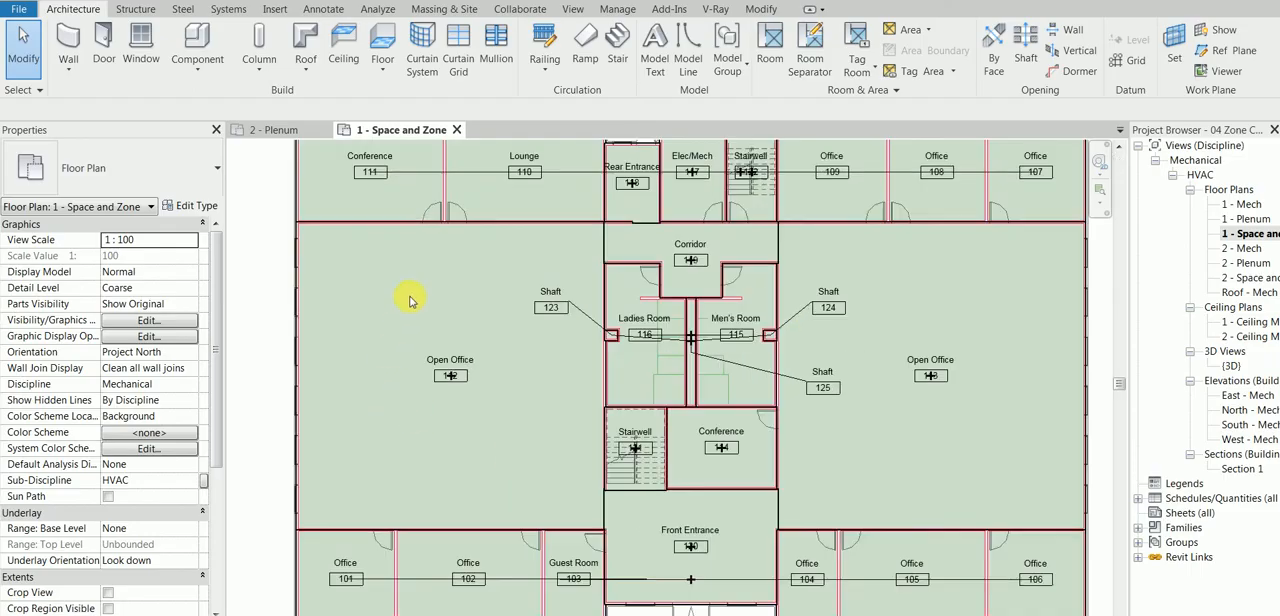
scroll(330, 503, "down", 1)
left_click(336, 494)
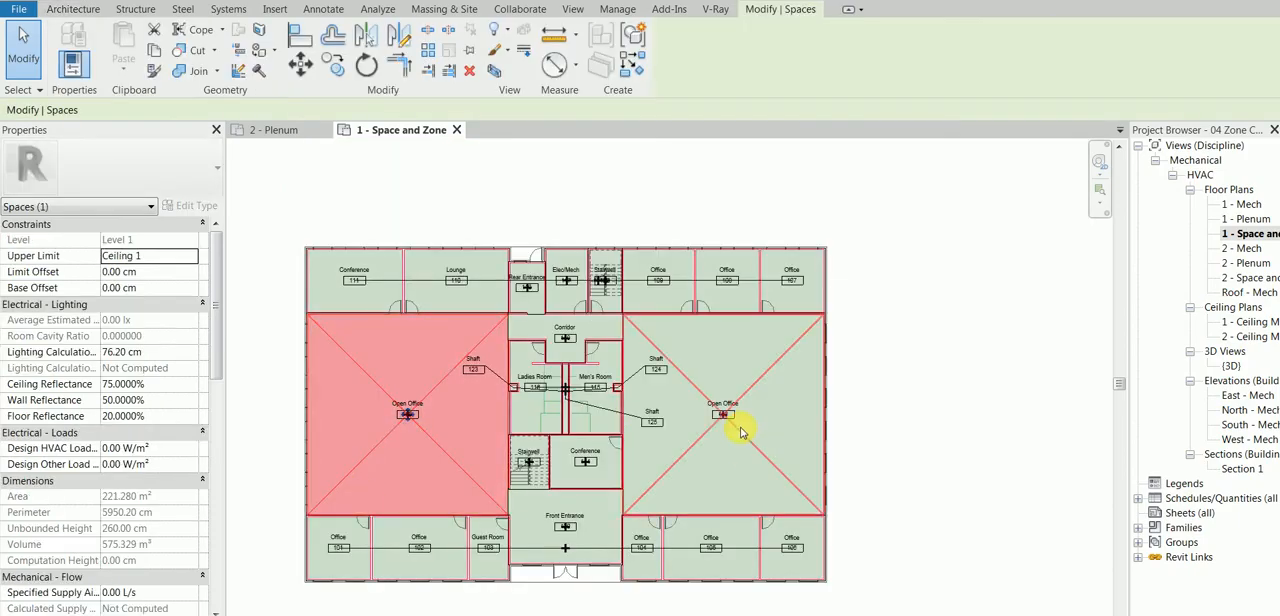
left_click(743, 443, "ctrl")
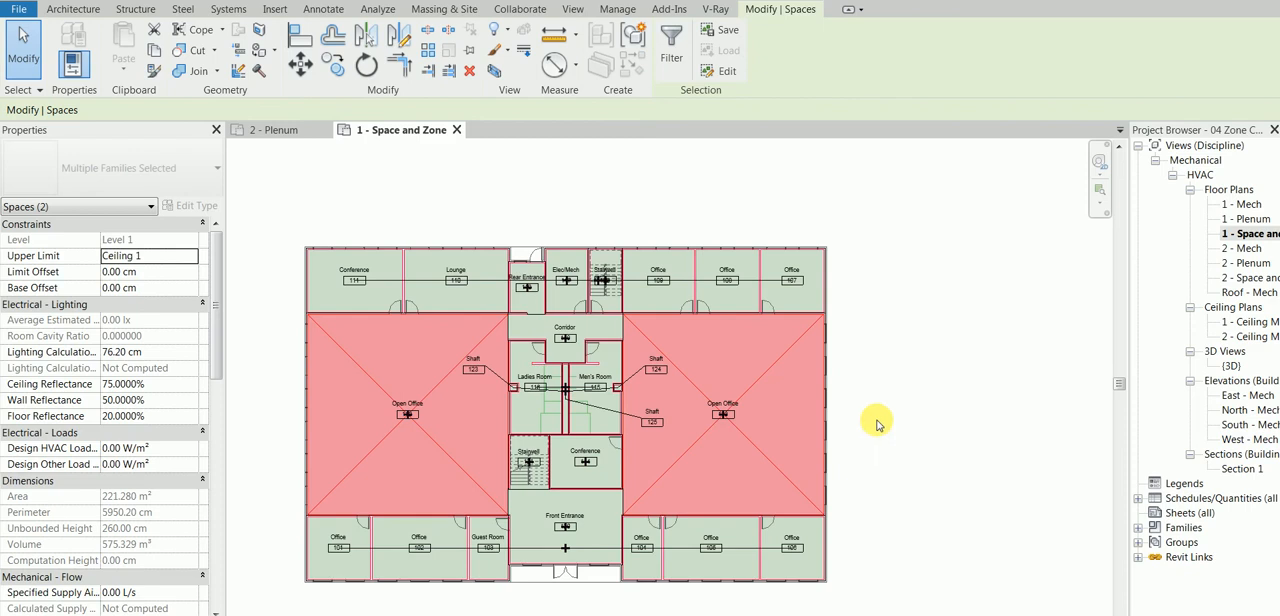
left_click(876, 425)
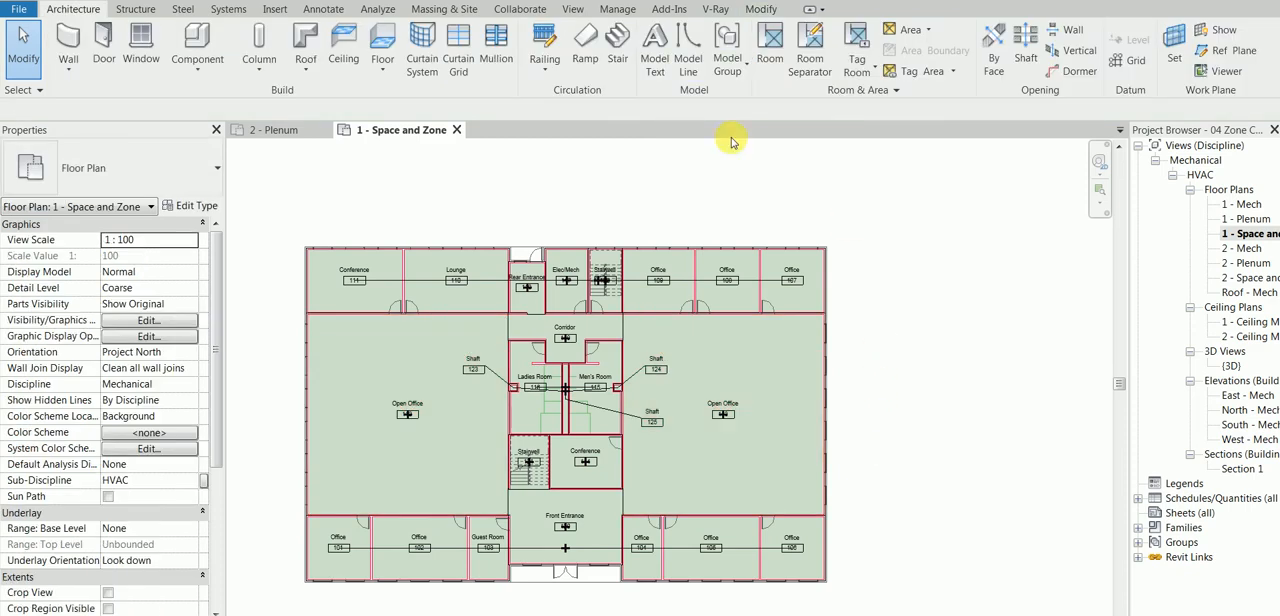
Step: Examine the properties of the HVAC zone covering the six rooms along the south side of the plan
left_click(378, 10)
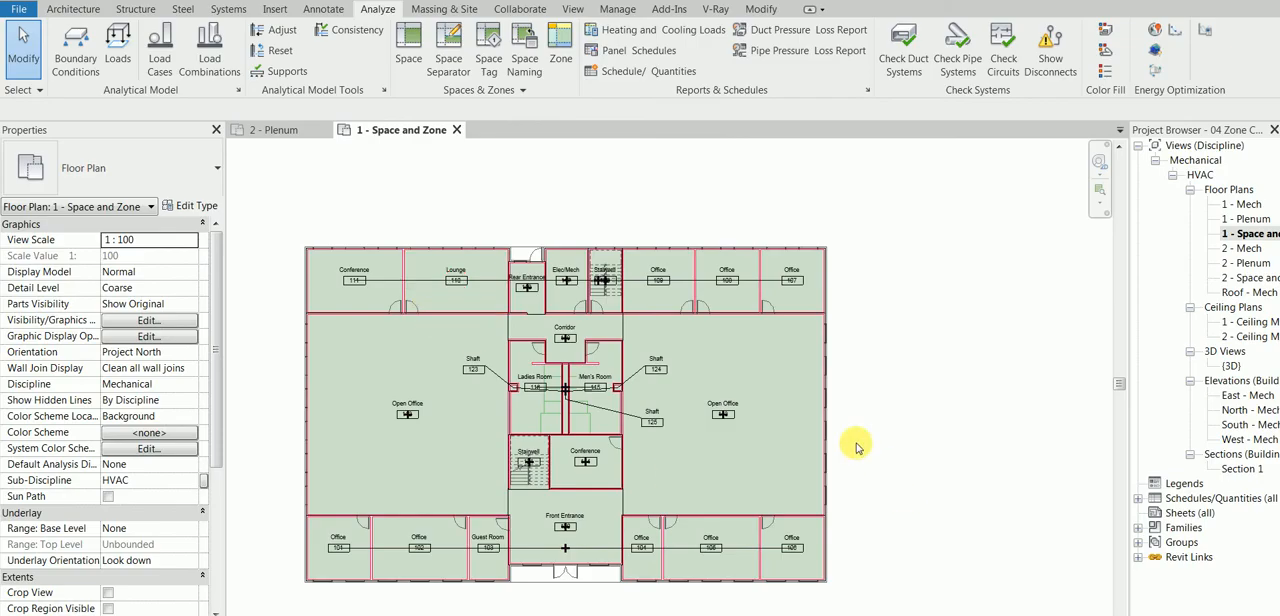
middle_click_drag(868, 432, 880, 375)
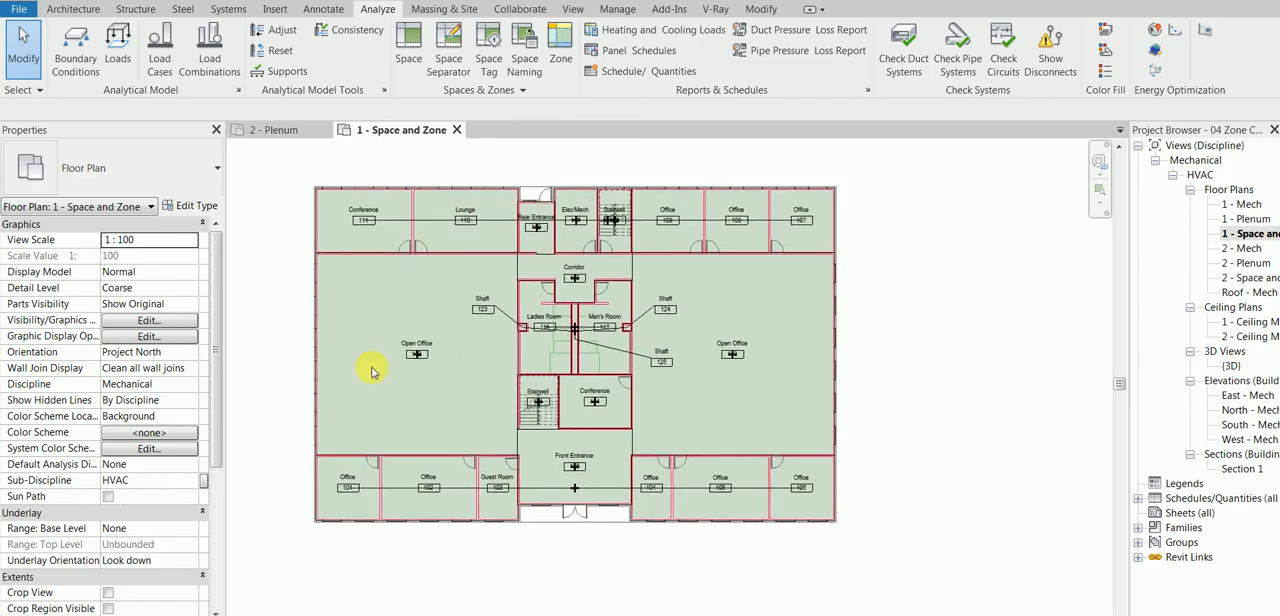
middle_click_drag(286, 386, 331, 391)
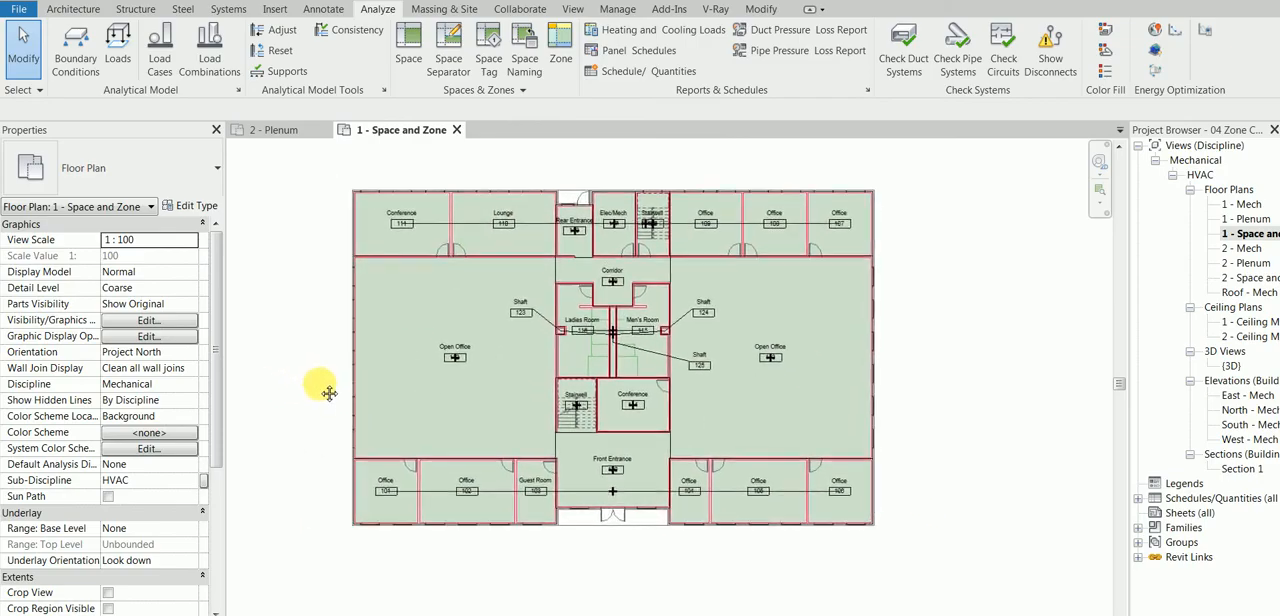
scroll(318, 465, "up", 1)
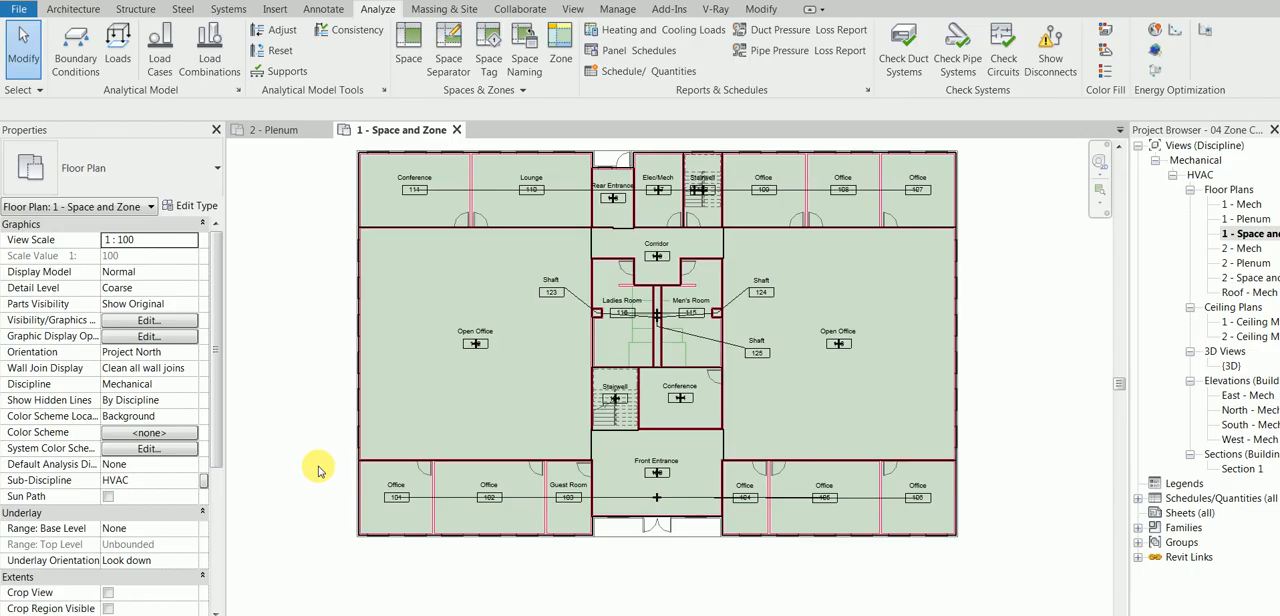
left_click(512, 500)
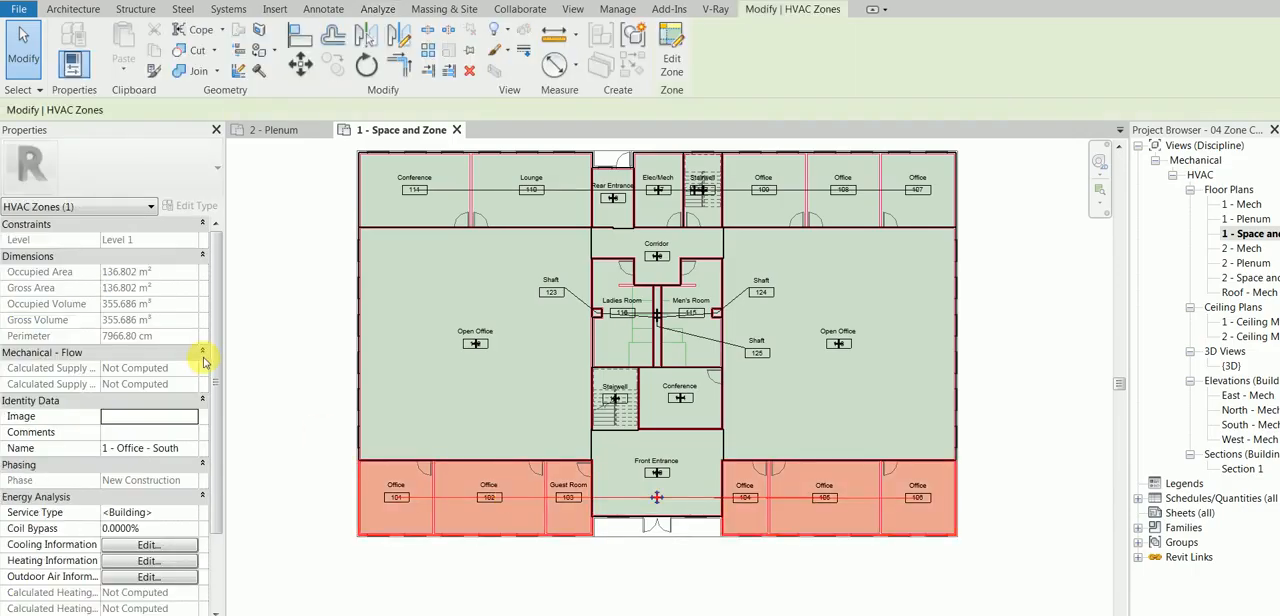
left_click(258, 363)
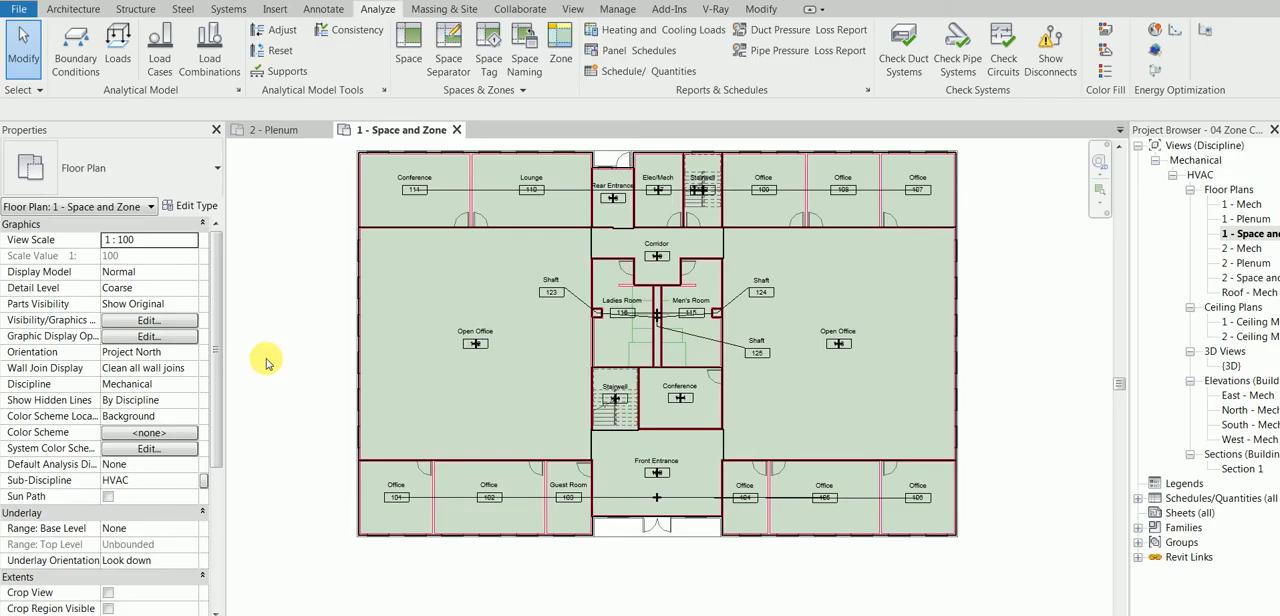
left_click(507, 501)
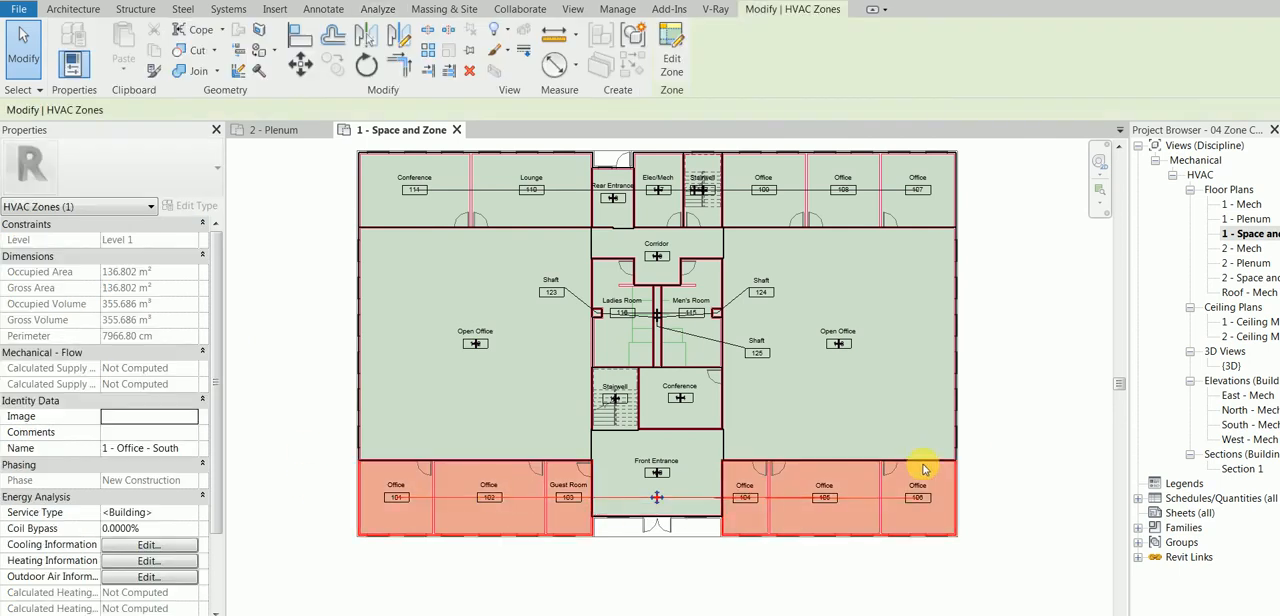
left_click(981, 466)
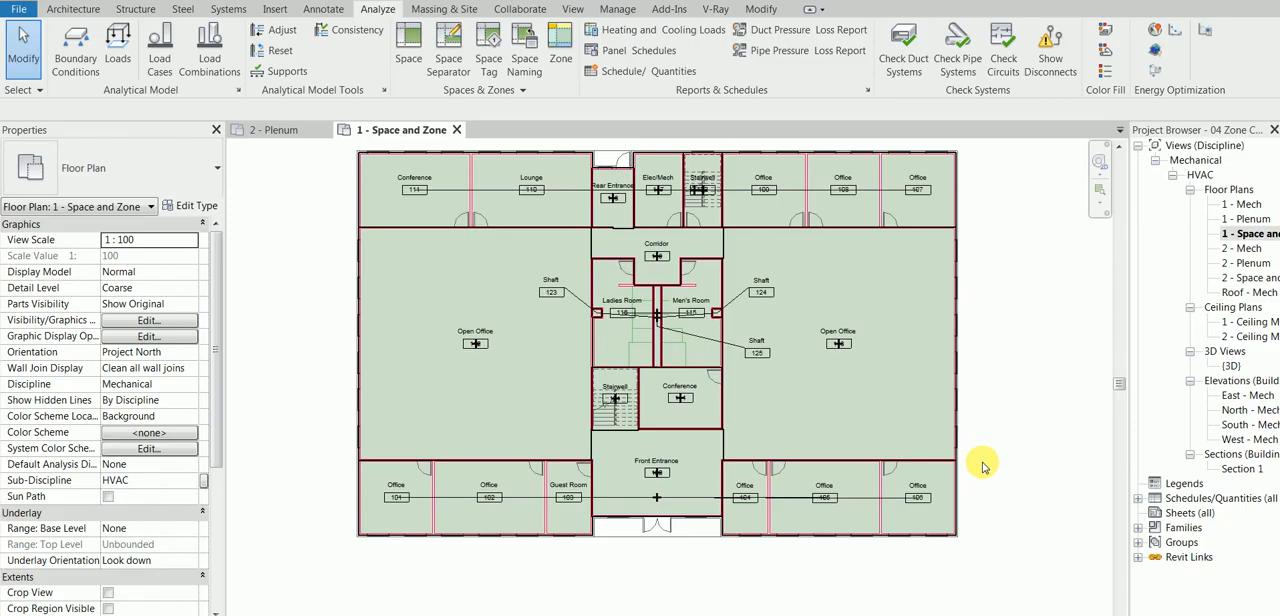
Step: Open the floor plan's visibility/graphic overrides and review the HVAC Zones subcategories
key("v")
key("v")
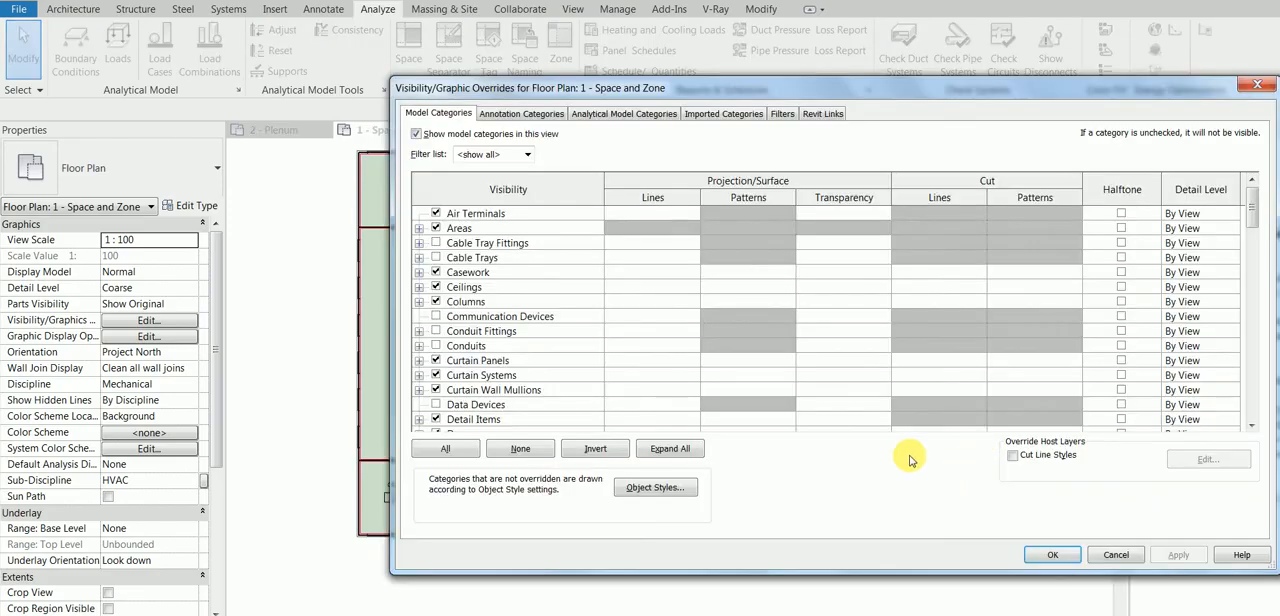
left_click(517, 287)
key("h")
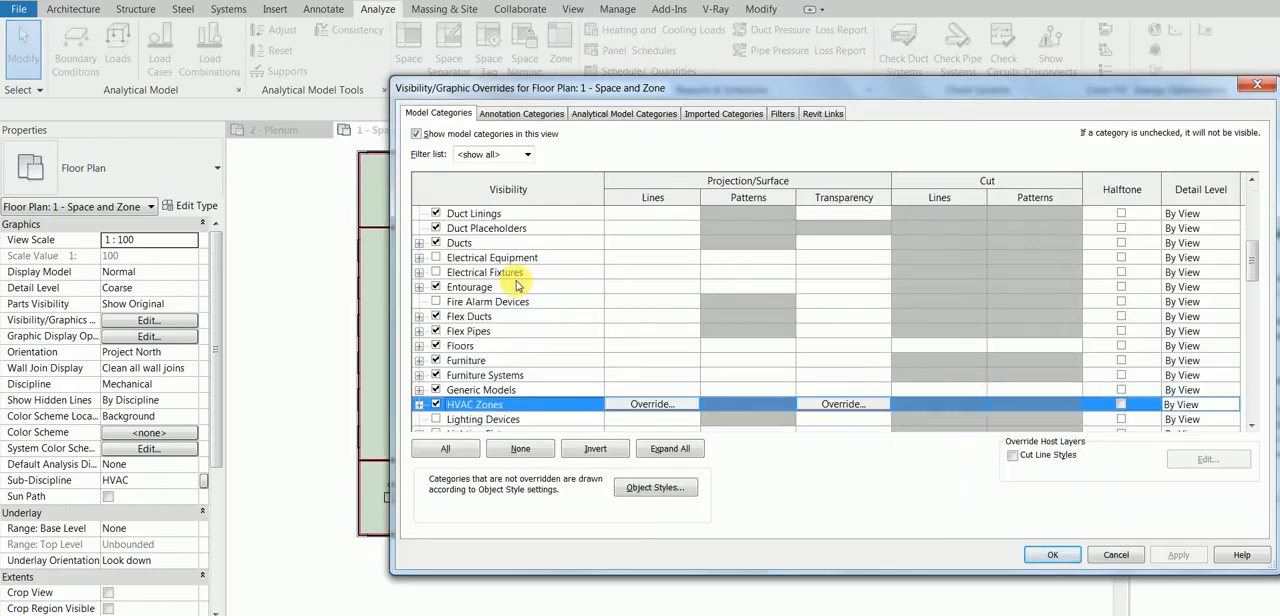
left_click(419, 404)
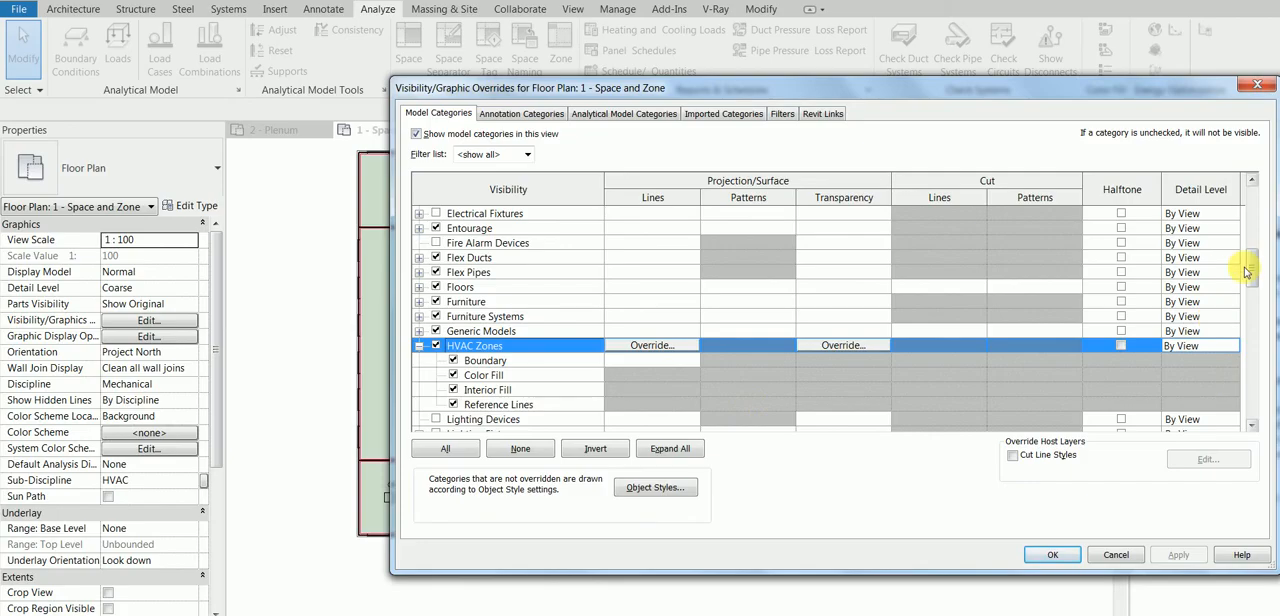
left_click_drag(1251, 268, 1252, 288)
Step: Turn on the Reference subcategory of Spaces in the visibility overrides and apply the change to the view
left_click(551, 256)
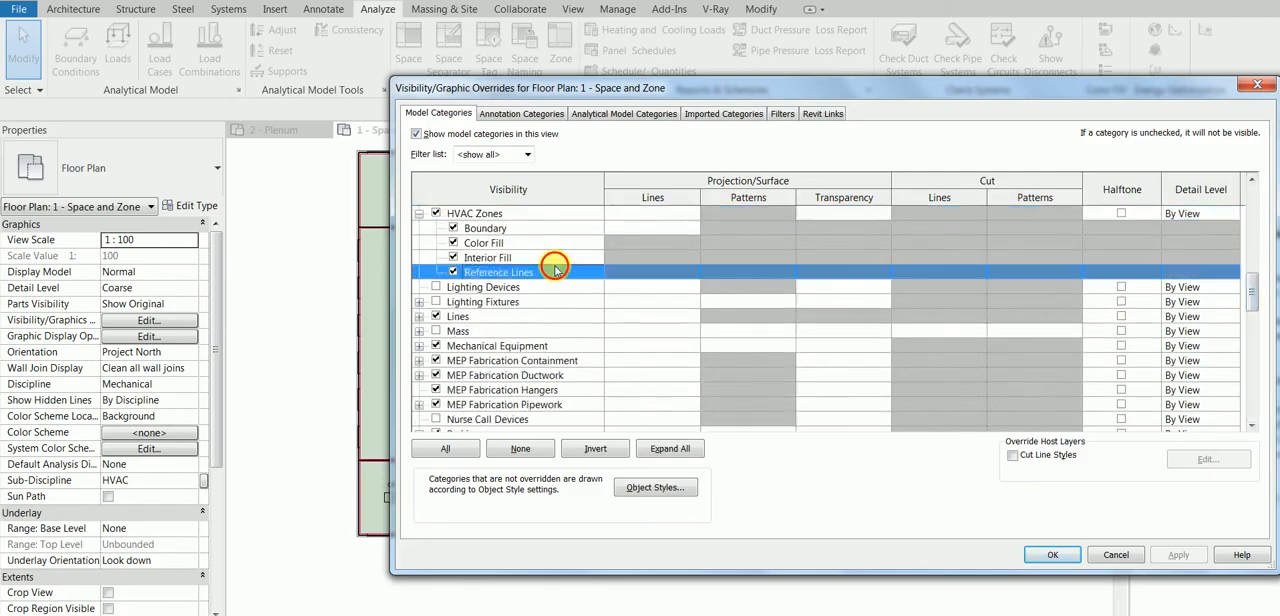
key("s")
scroll(557, 270, "down", 2)
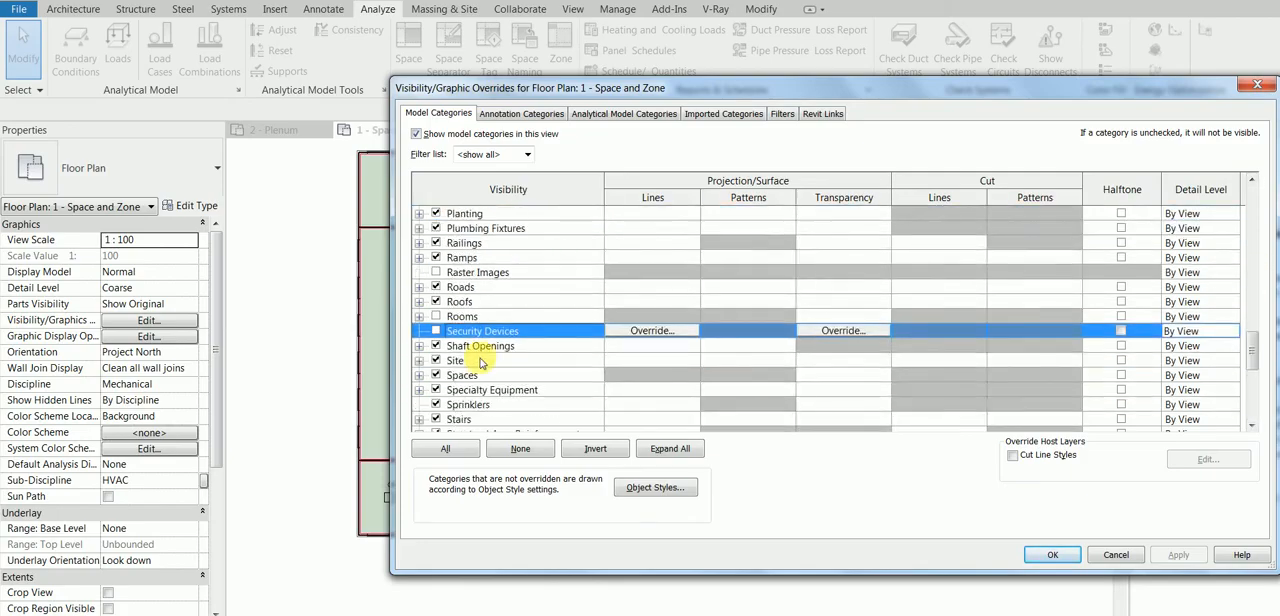
left_click(421, 377)
scroll(496, 407, "down", 1)
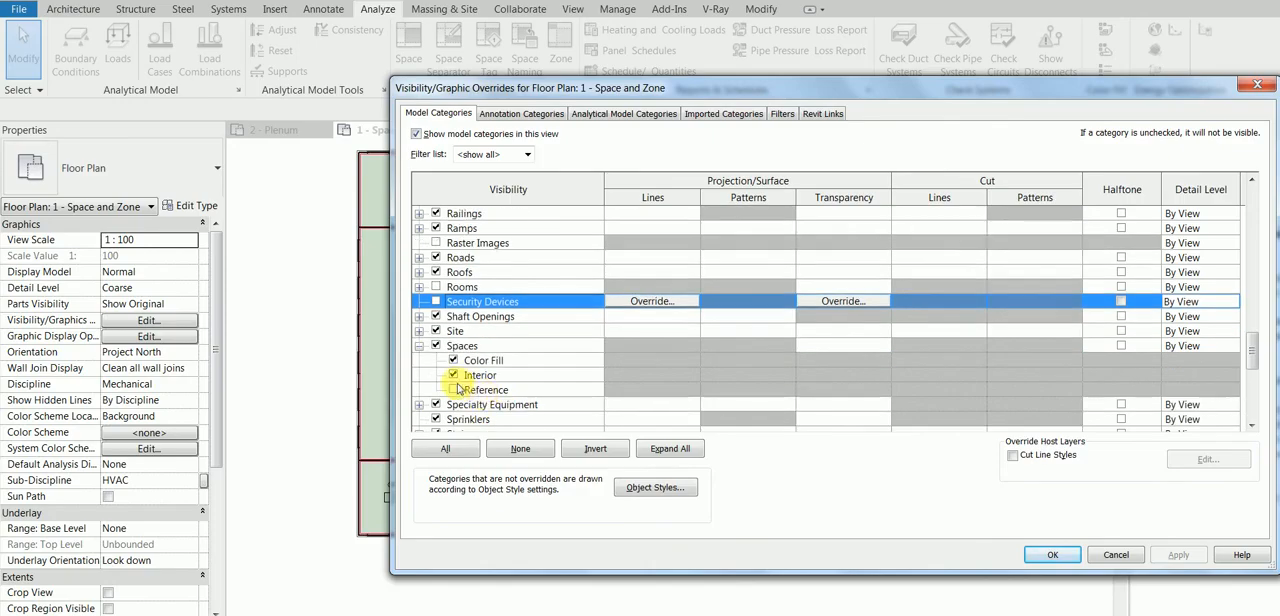
left_click(455, 389)
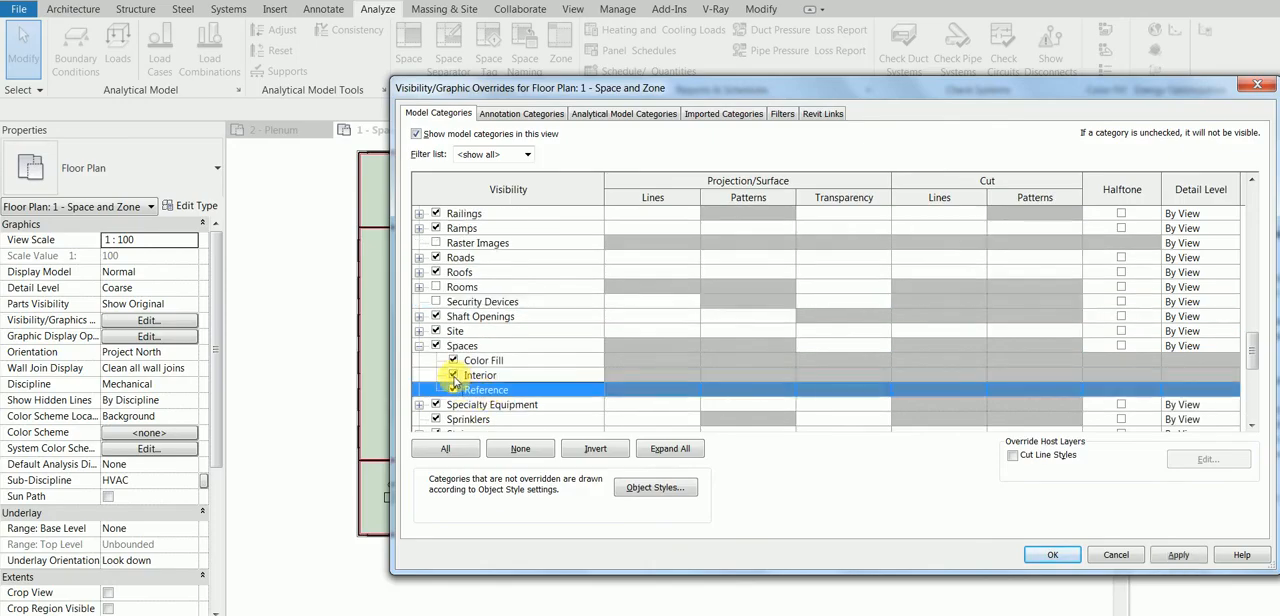
left_click(1178, 555)
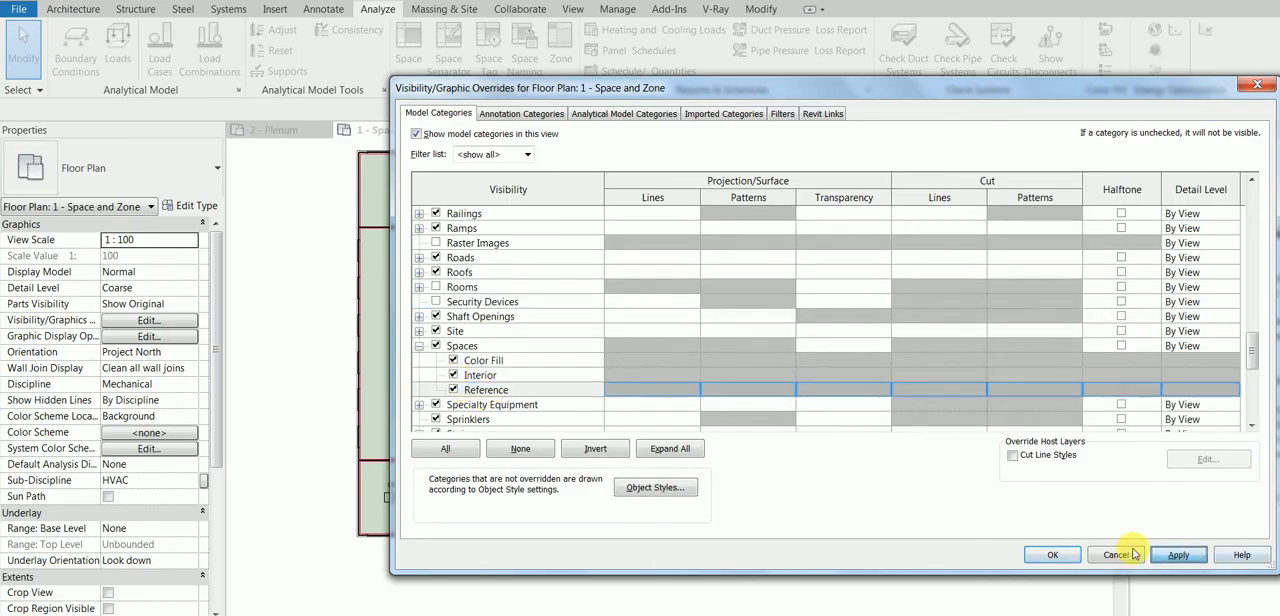
left_click(1053, 555)
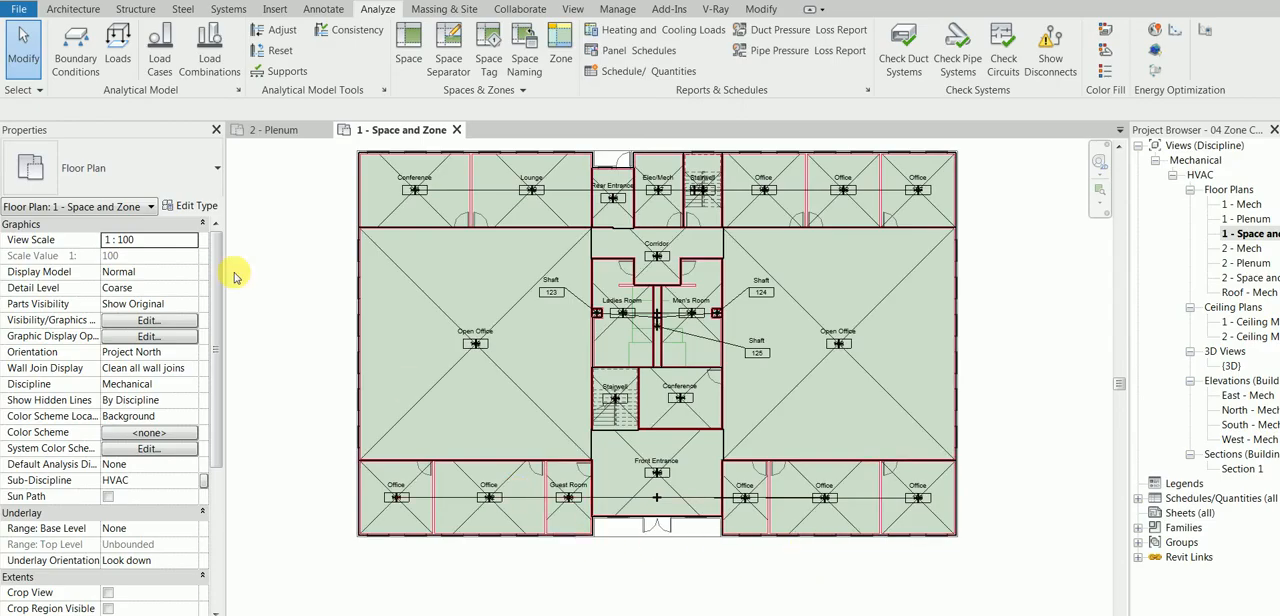
Step: Select the HVAC zone covering the north offices to view its extent and properties, and clear the selection
left_click(450, 196)
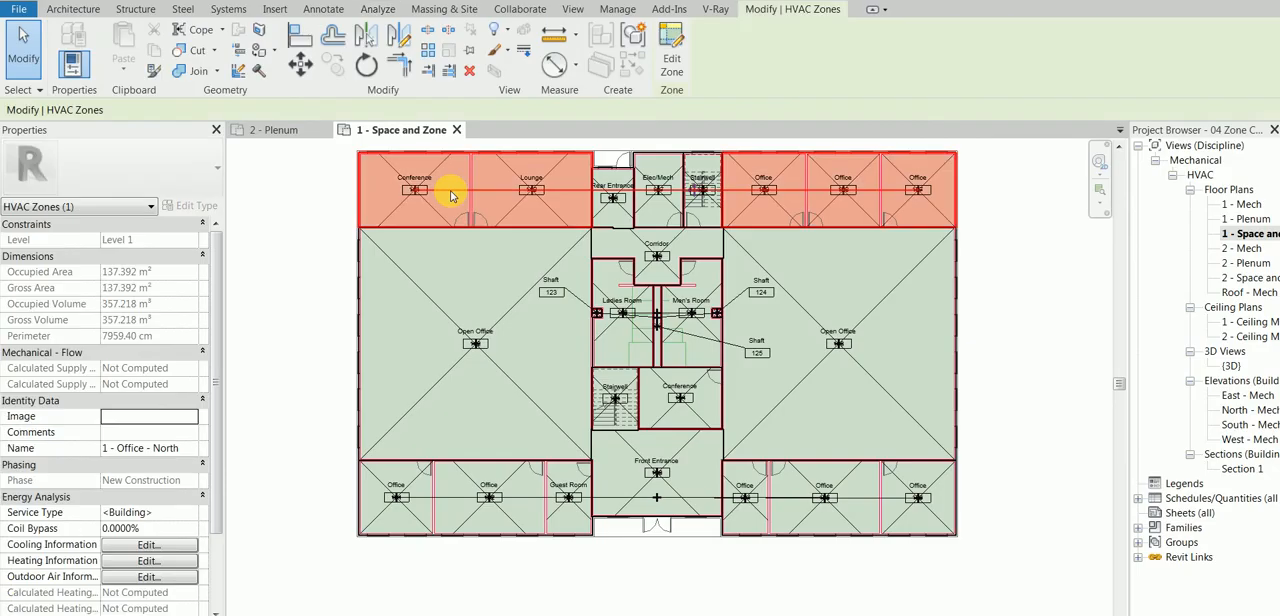
left_click(332, 222)
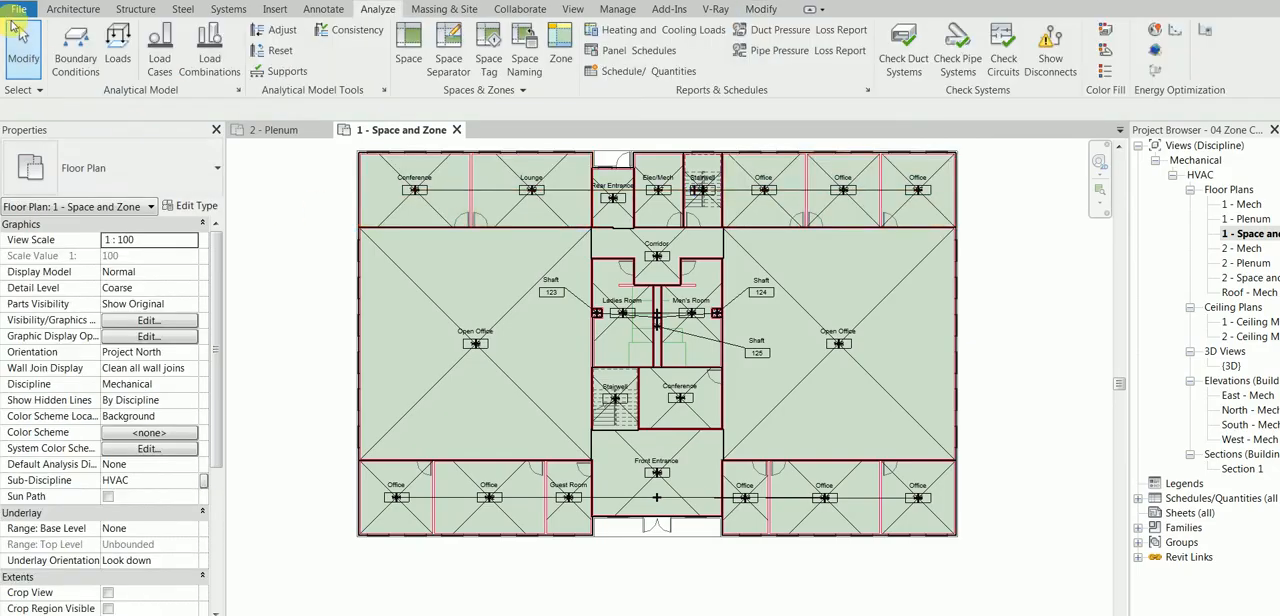
Step: Set both the selection and pre-selection colors to blue in the program's graphics options
left_click(14, 12)
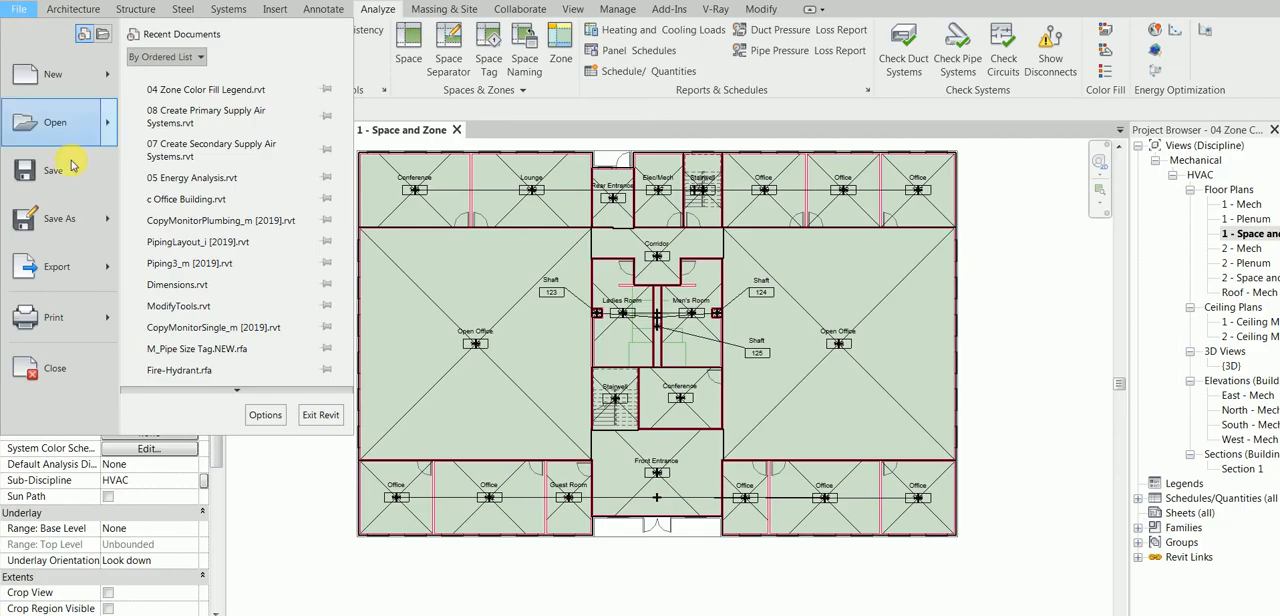
left_click(264, 414)
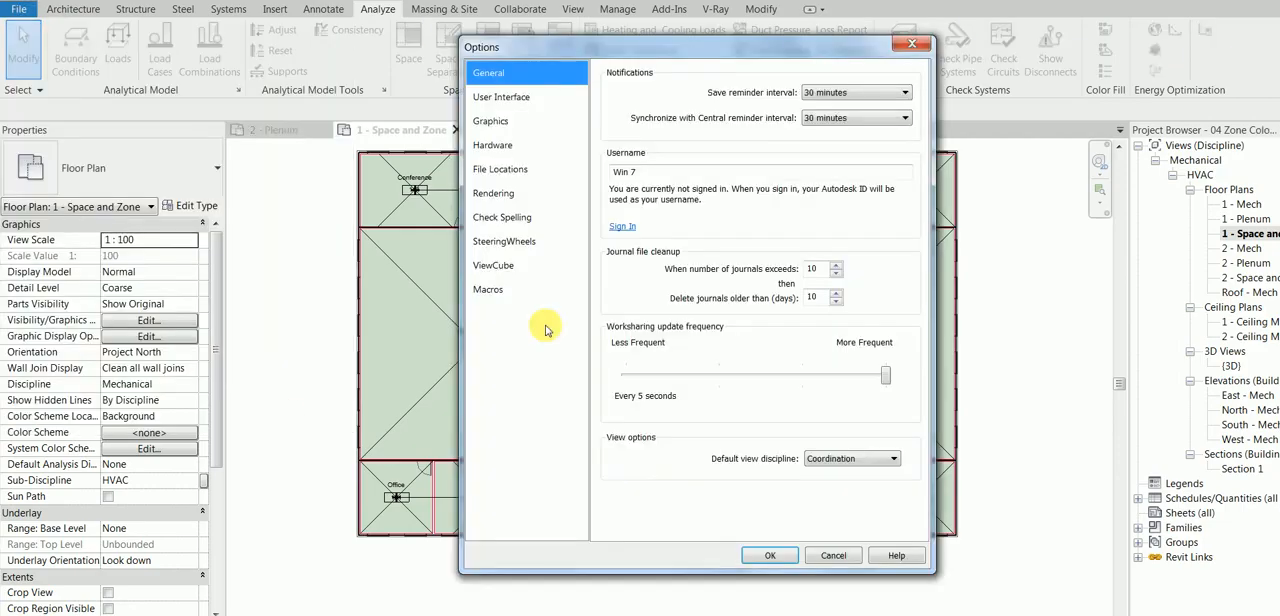
left_click(536, 101)
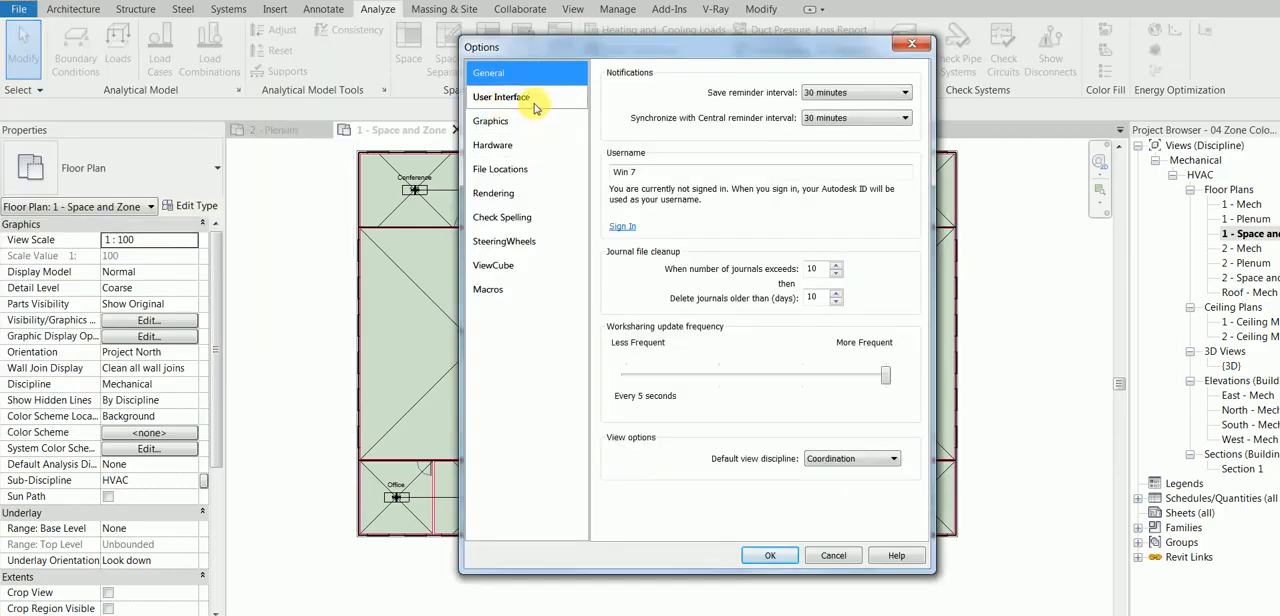
left_click(531, 121)
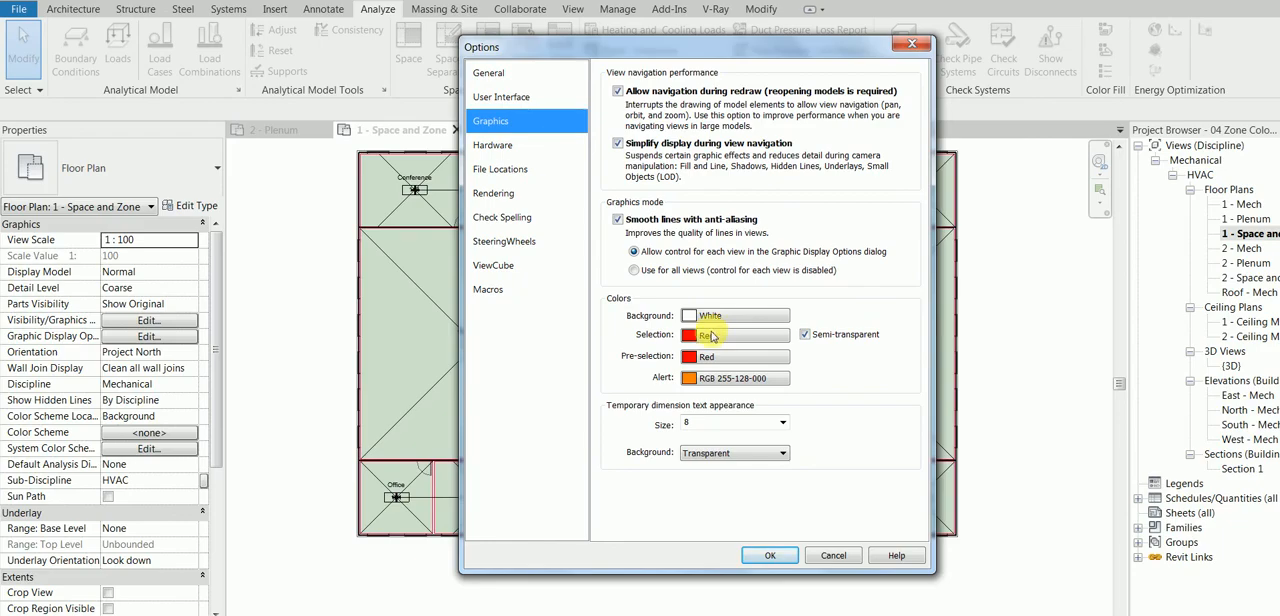
left_click(711, 339)
left_click(634, 324)
left_click(750, 449)
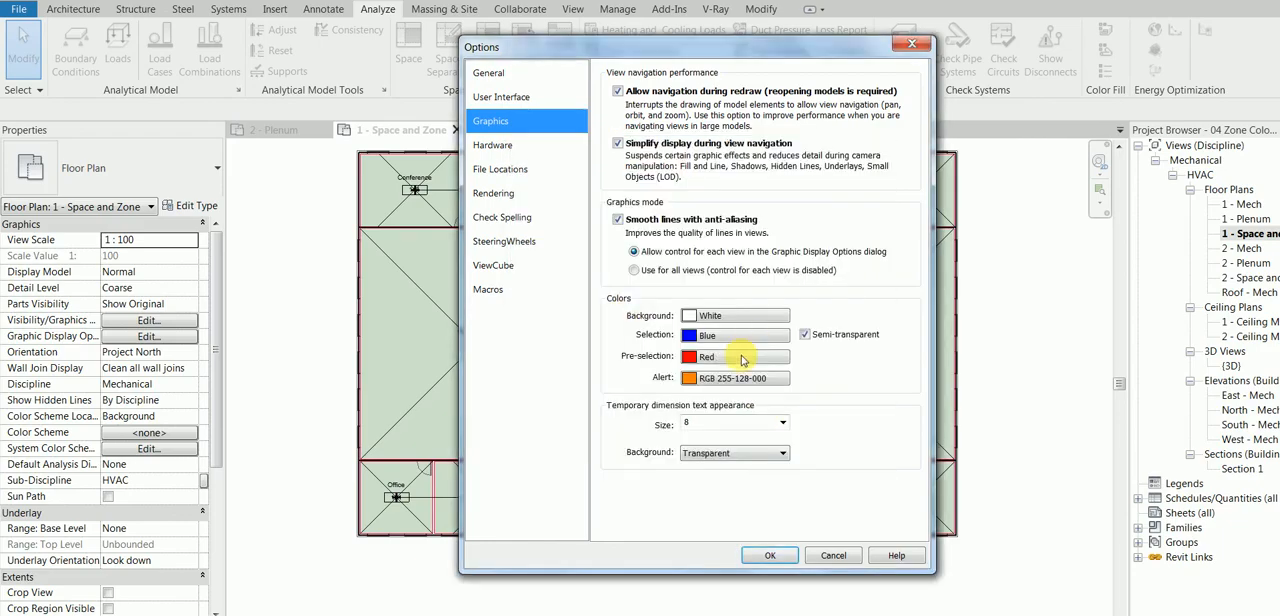
left_click(745, 365)
left_click(634, 322)
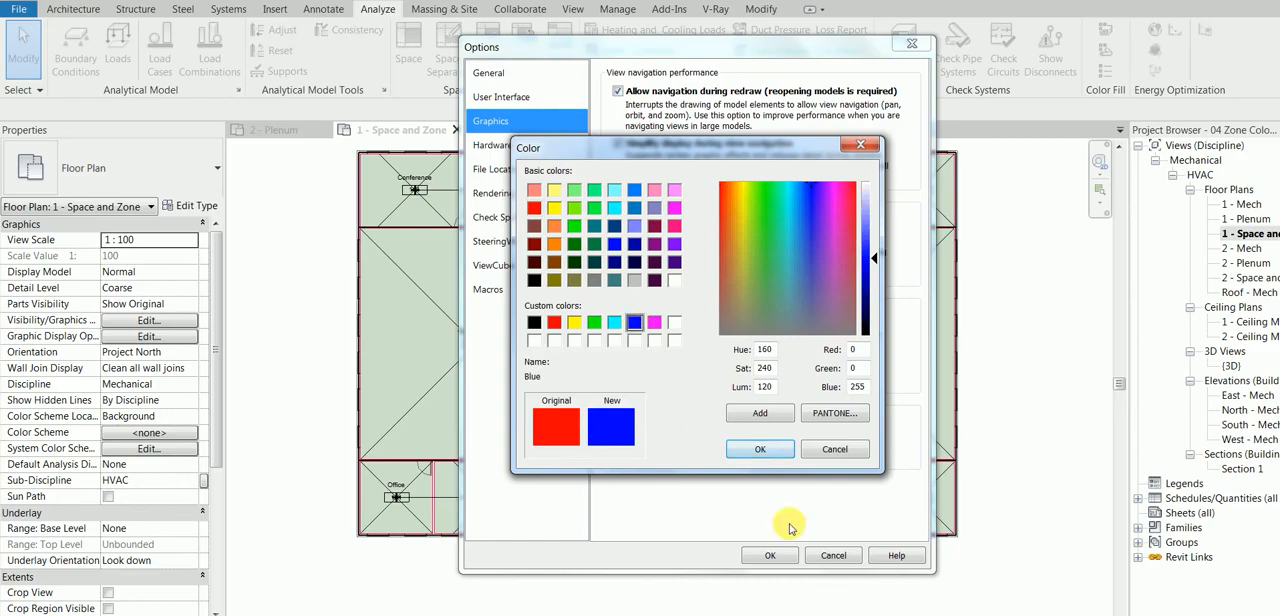
left_click(740, 447)
left_click(778, 555)
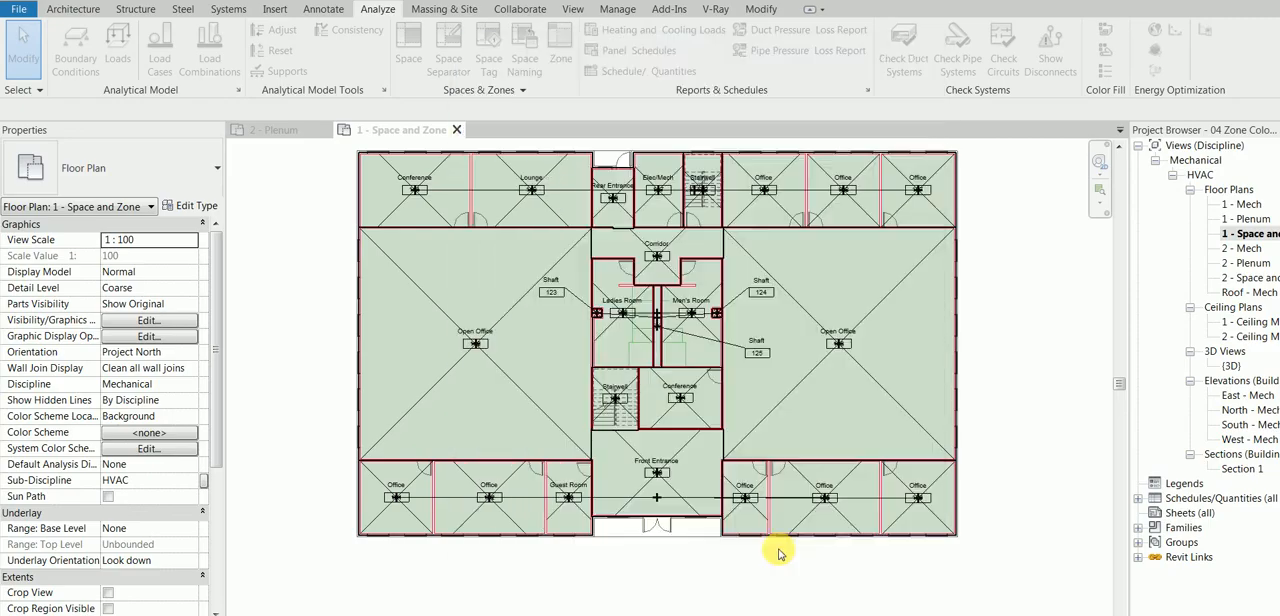
Step: Check the highlight color by selecting the south office zone, and clear the selection
left_click(508, 498)
left_click(329, 416)
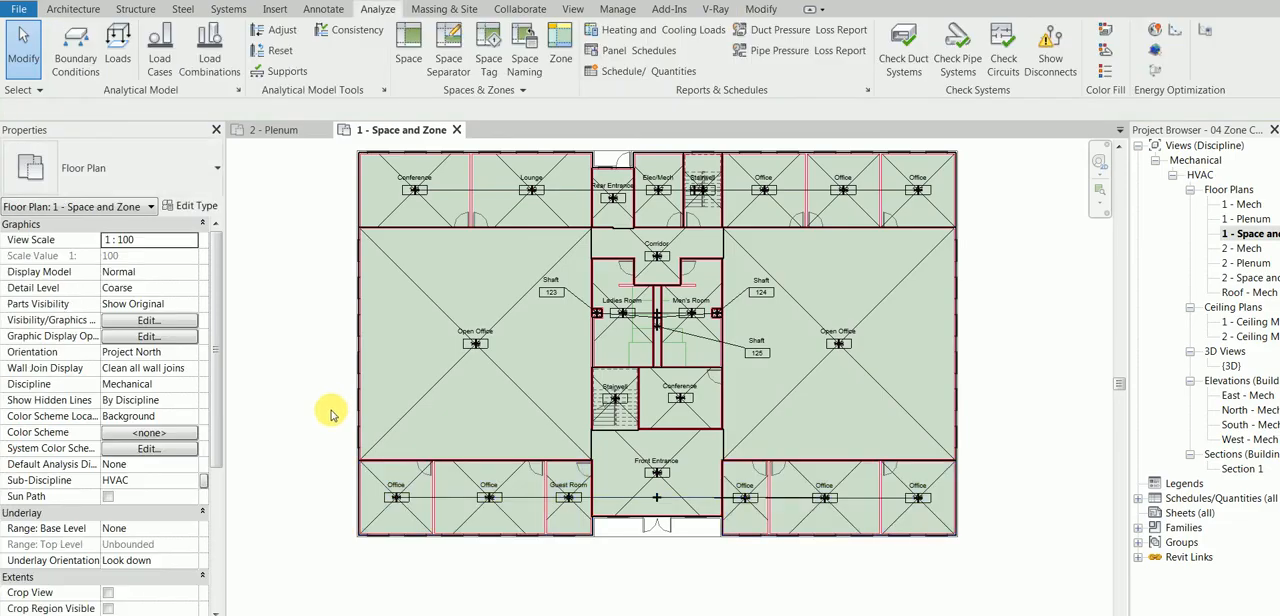
Step: Select the southwest corner office space and review its energy analysis properties and Office - Enclosed space type settings
middle_click_drag(932, 298, 848, 317)
scroll(277, 550, "up", 1)
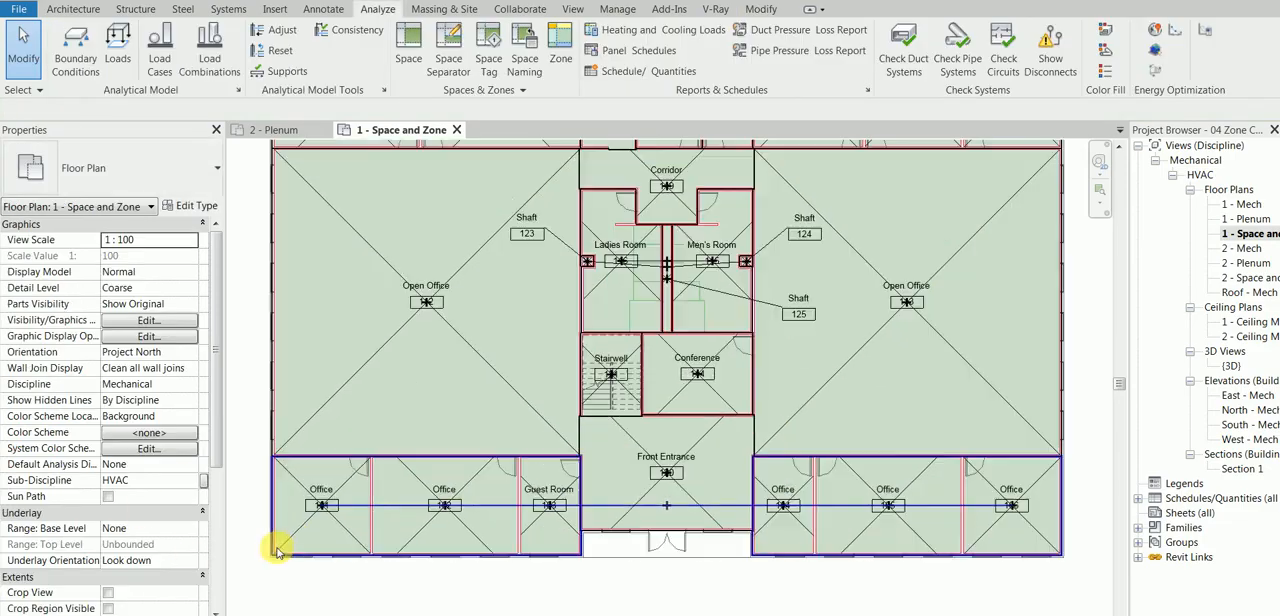
left_click(349, 502)
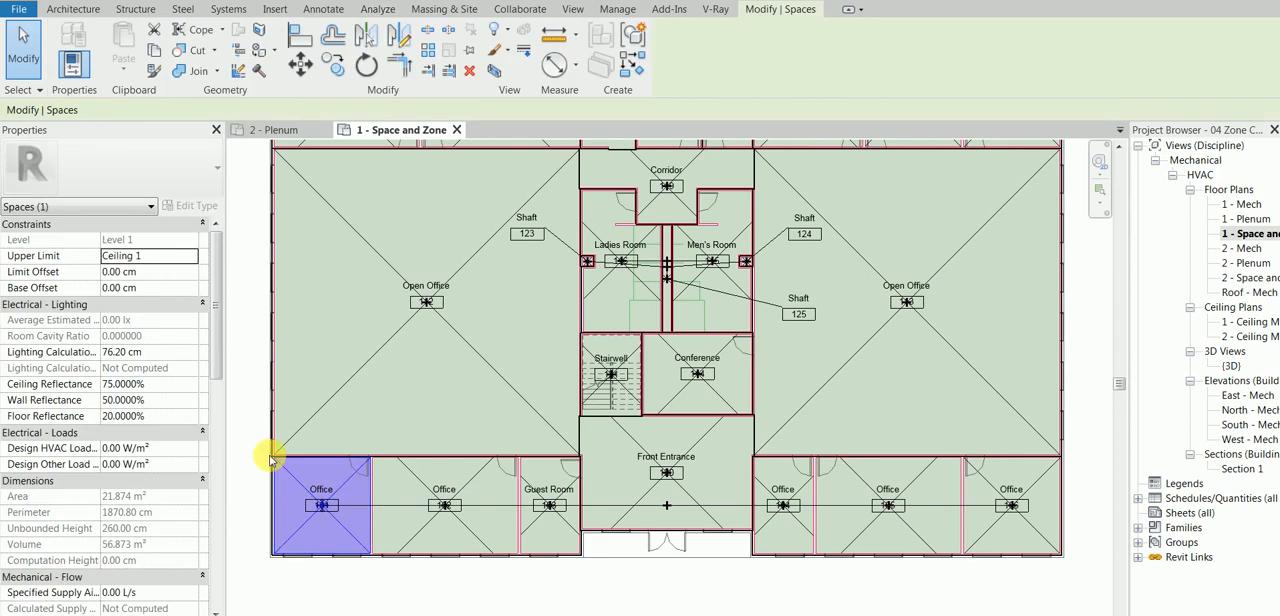
left_click_drag(216, 366, 253, 505)
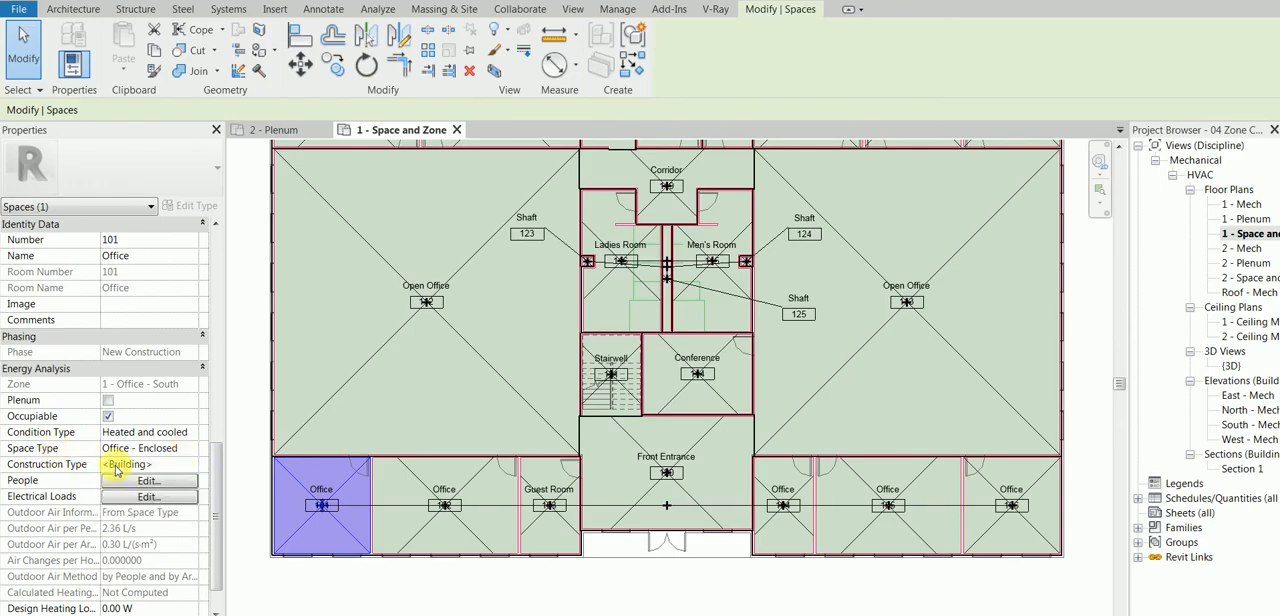
left_click(197, 450)
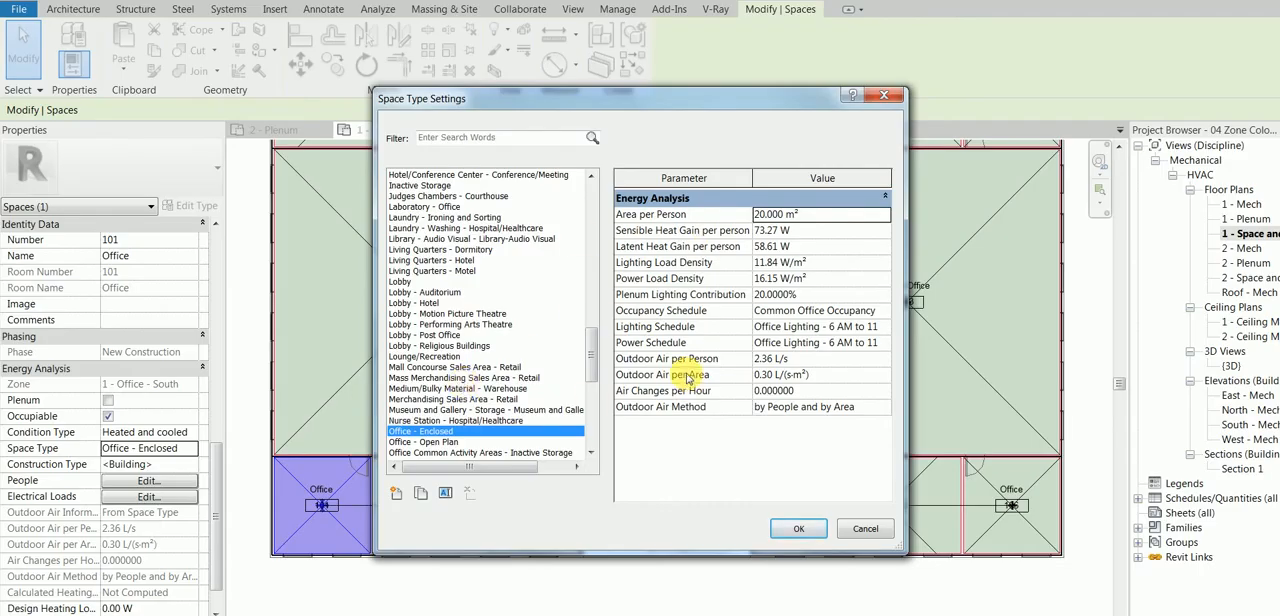
left_click(805, 528)
Step: Check the energy analysis properties of the neighbouring south office and the west Open Office space, and clear the selection
left_click(470, 485)
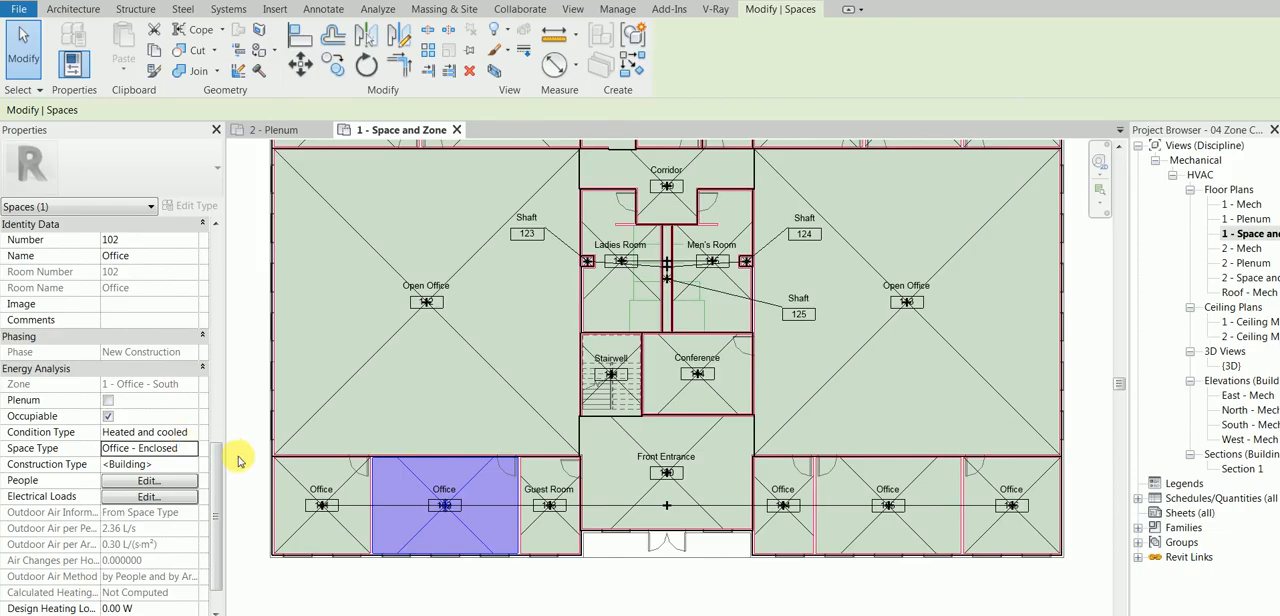
left_click(329, 277)
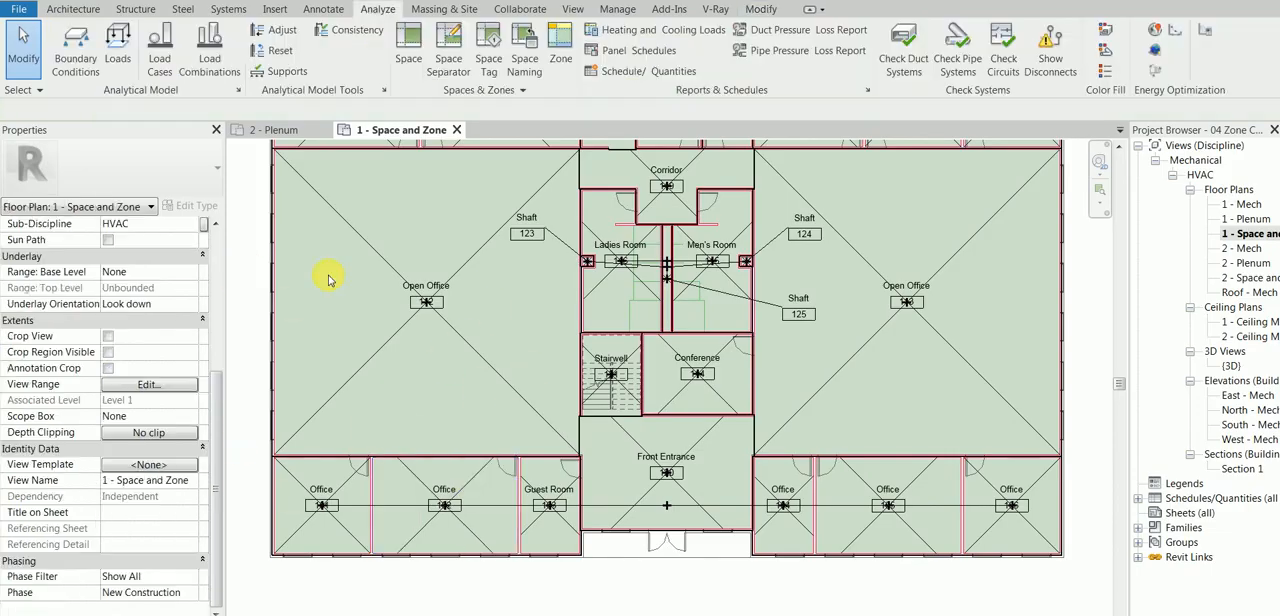
left_click(469, 263)
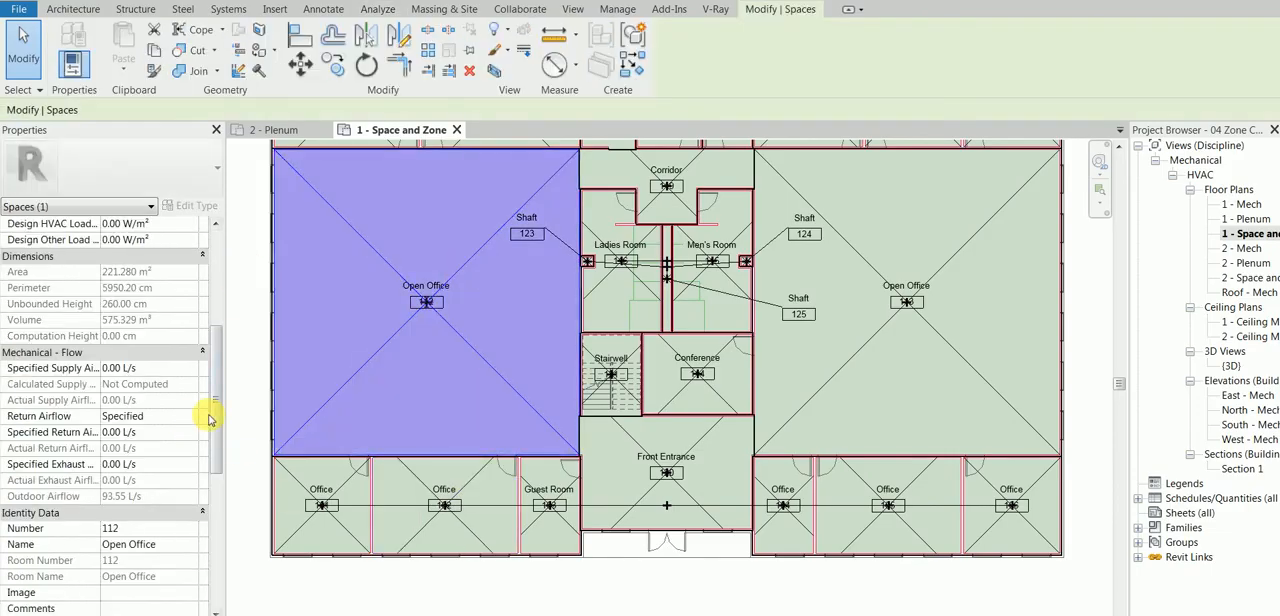
left_click_drag(215, 408, 221, 493)
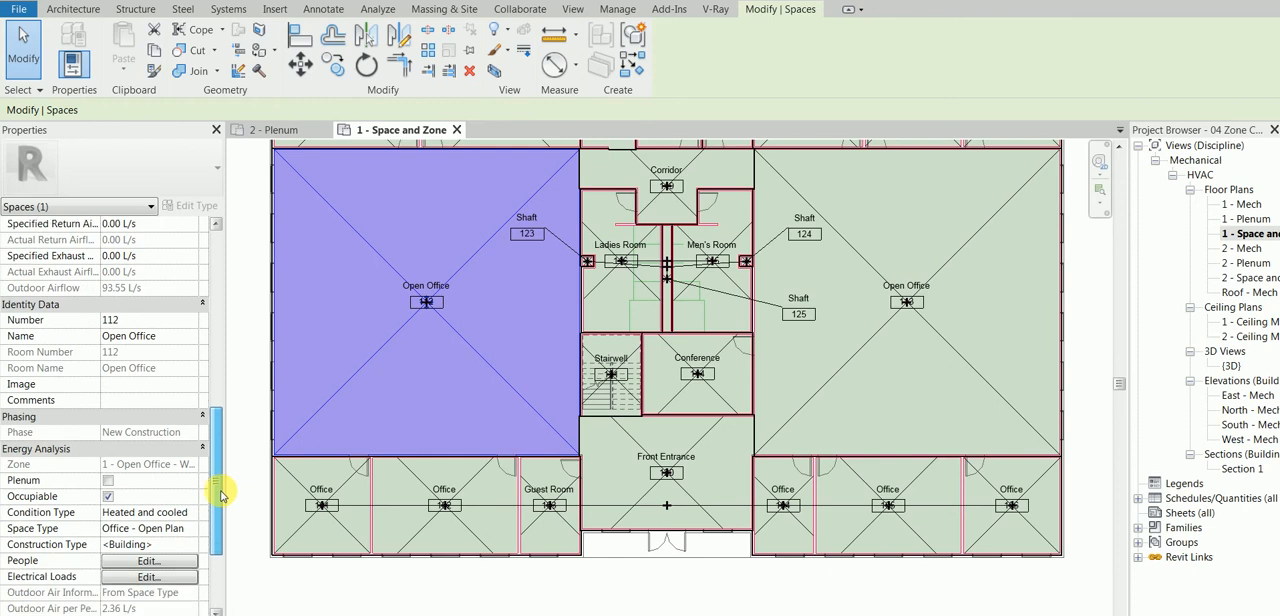
left_click(757, 568)
scroll(707, 335, "down", 1)
scroll(707, 335, "down", 3)
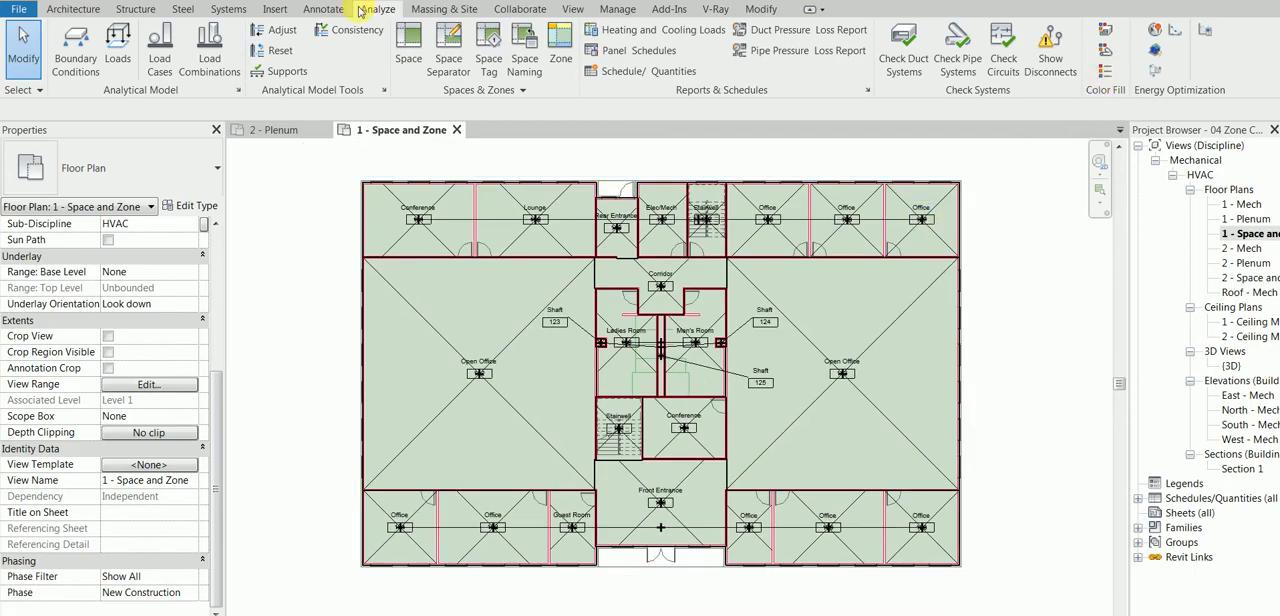
Step: Start a Color Fill Legend and turn on Show Title in its type properties
left_click(1105, 72)
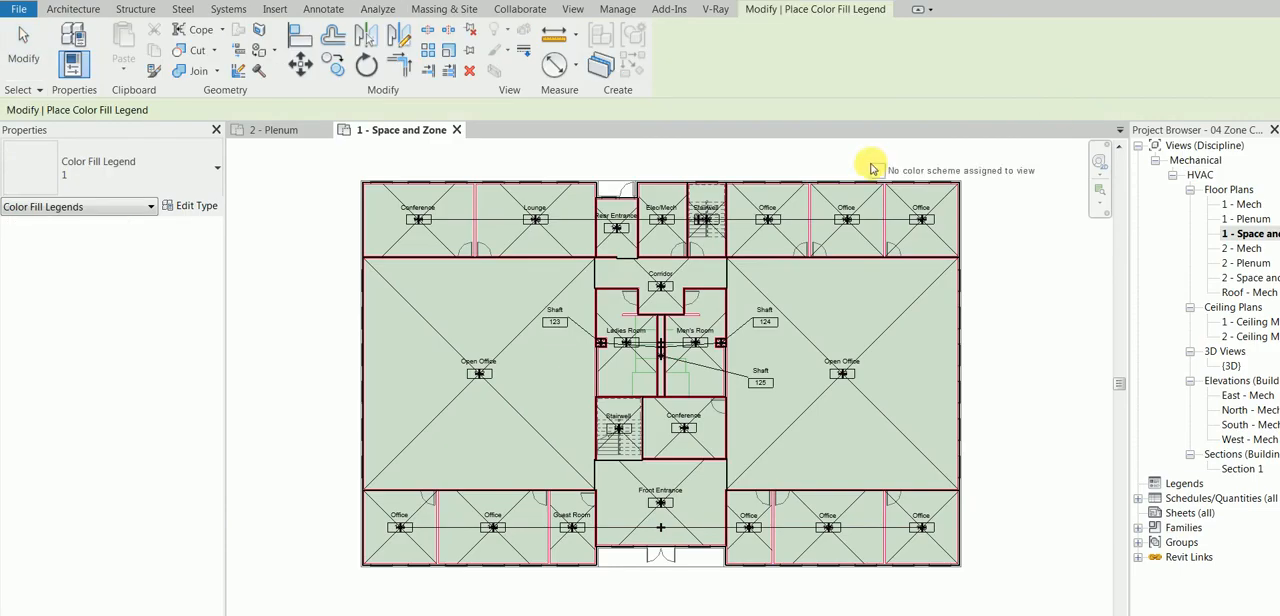
middle_click_drag(920, 163, 629, 166)
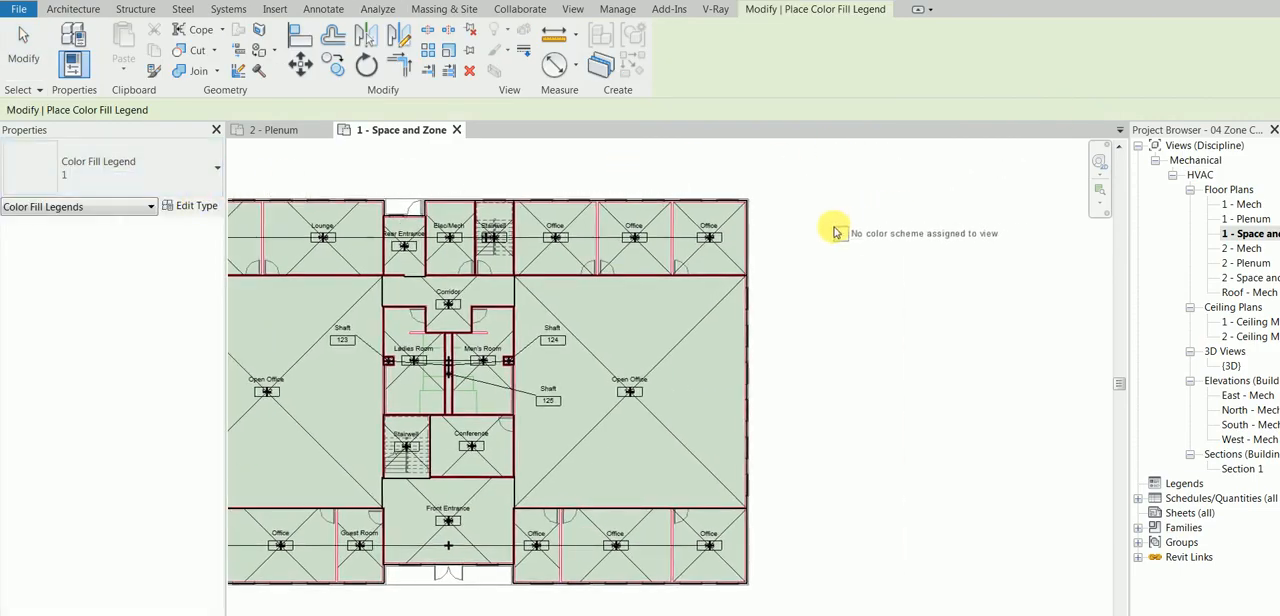
left_click(172, 207)
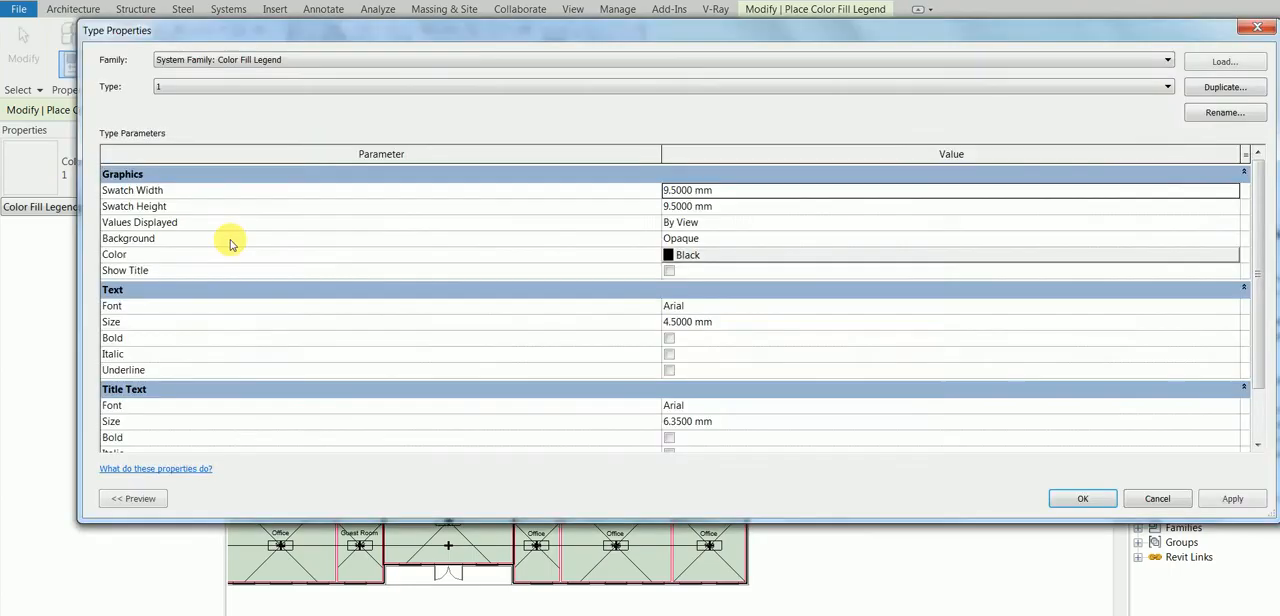
left_click(680, 252)
left_click(669, 271)
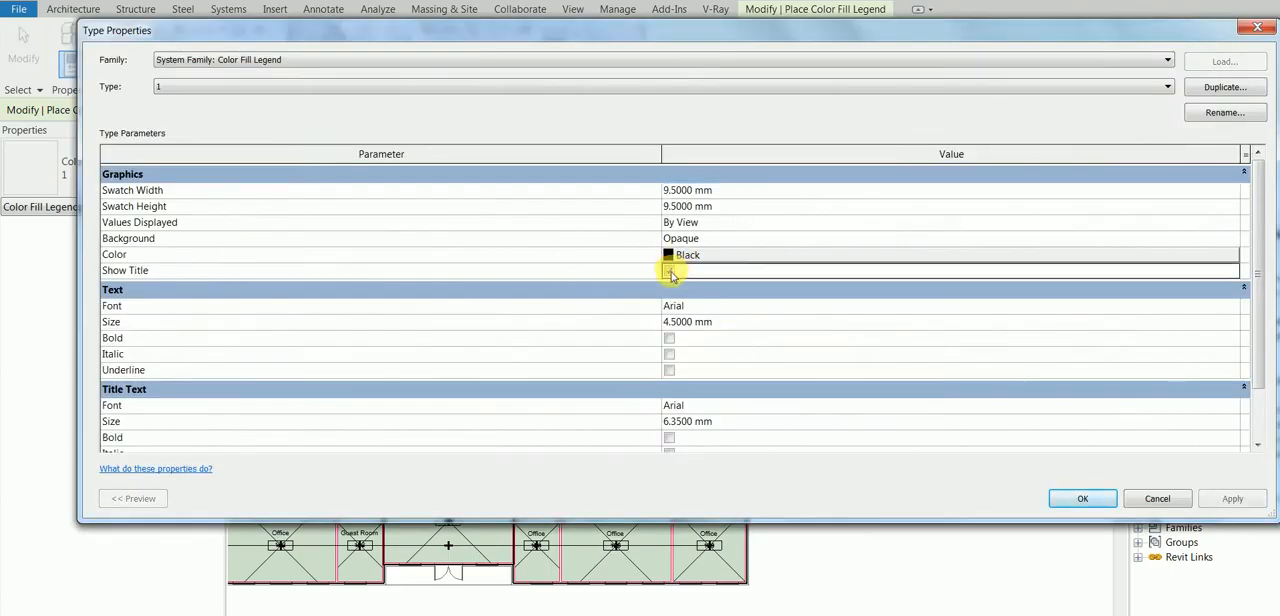
left_click(1092, 499)
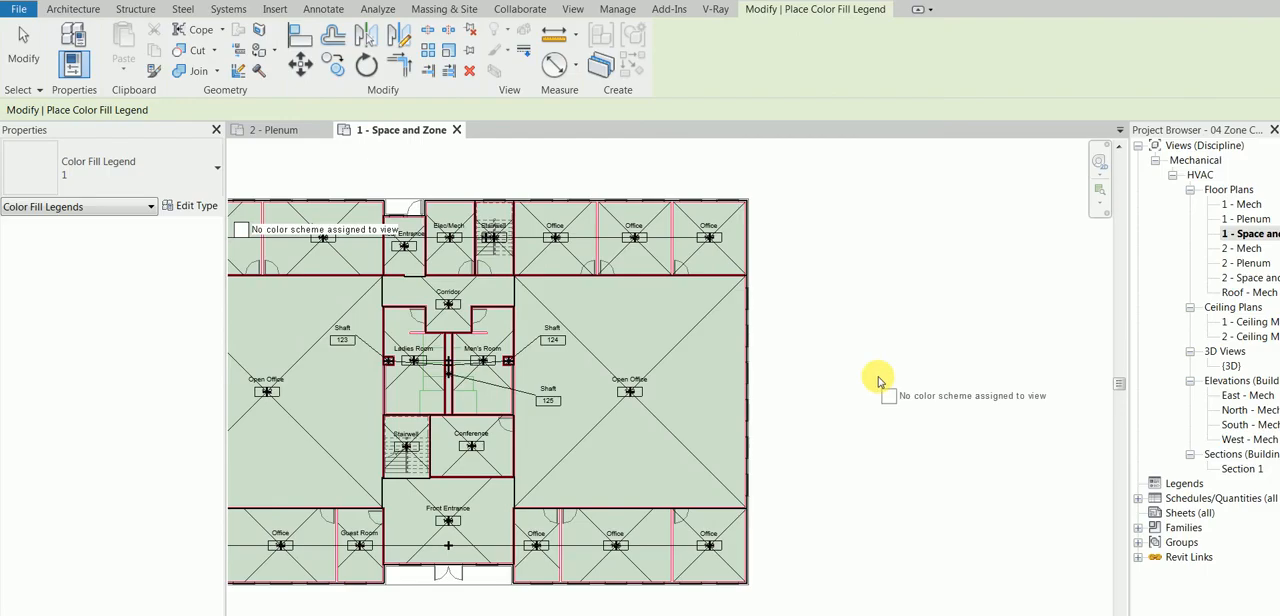
Step: Place the color fill legend beside the plan's upper east side, using the HVAC Zones space type and color scheme Schema 1
left_click(787, 245)
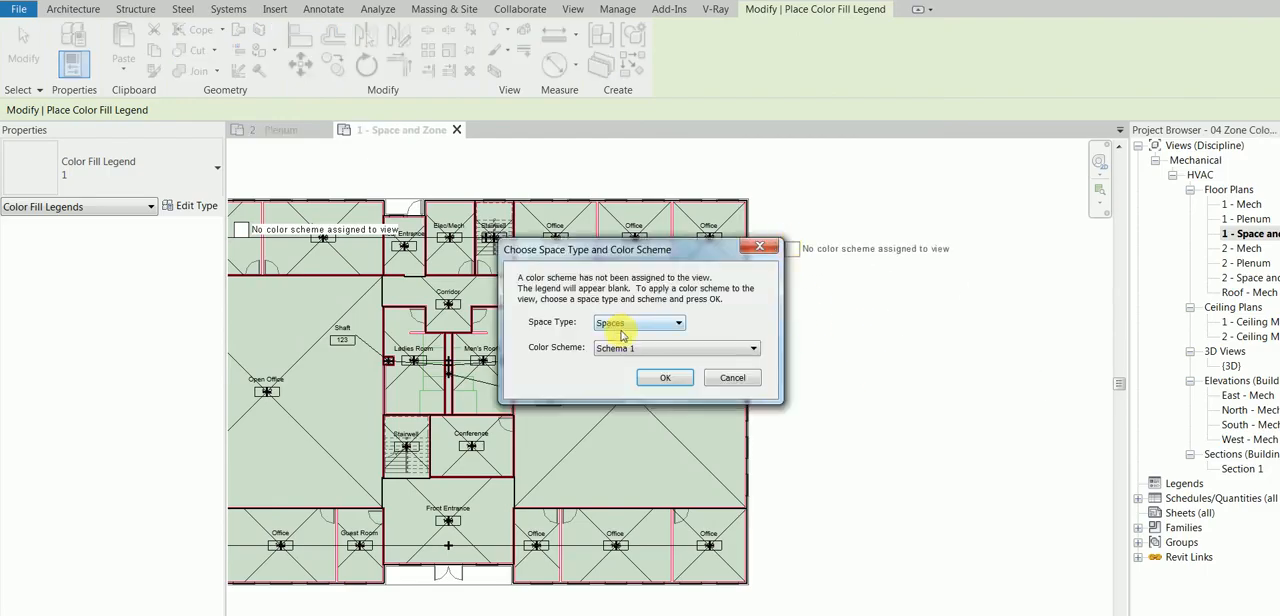
left_click(676, 328)
left_click(664, 336)
left_click(660, 377)
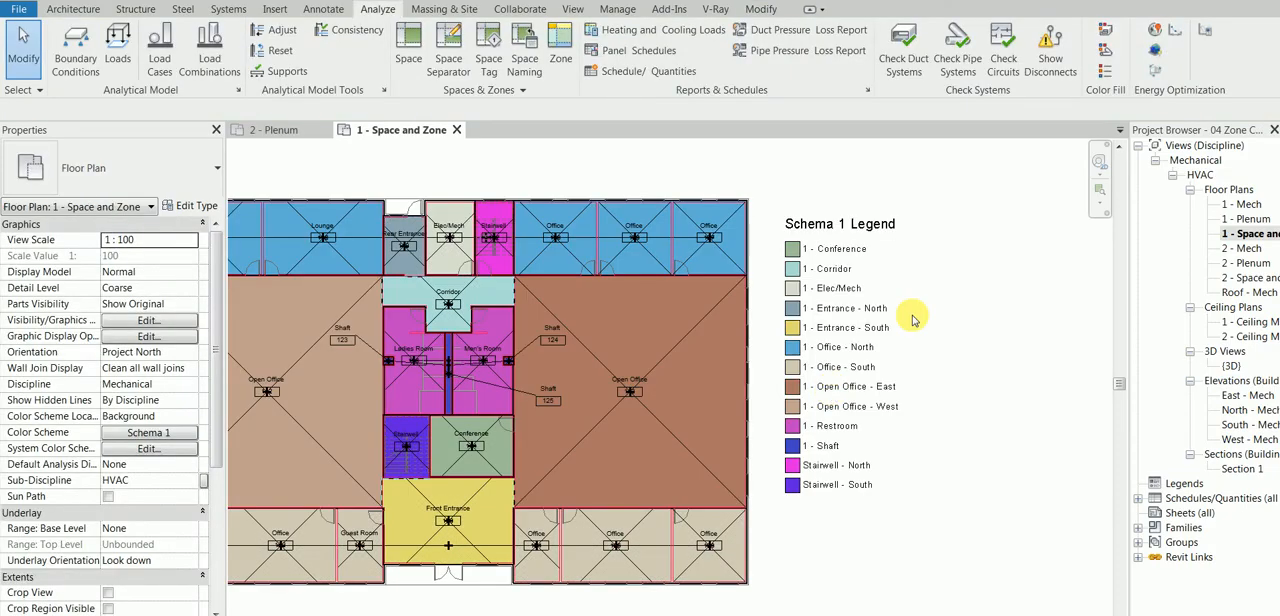
Step: Examine the Schema 1 color scheme definition from the placed legend, accept it, and view the colored zones with the legend
left_click(820, 226)
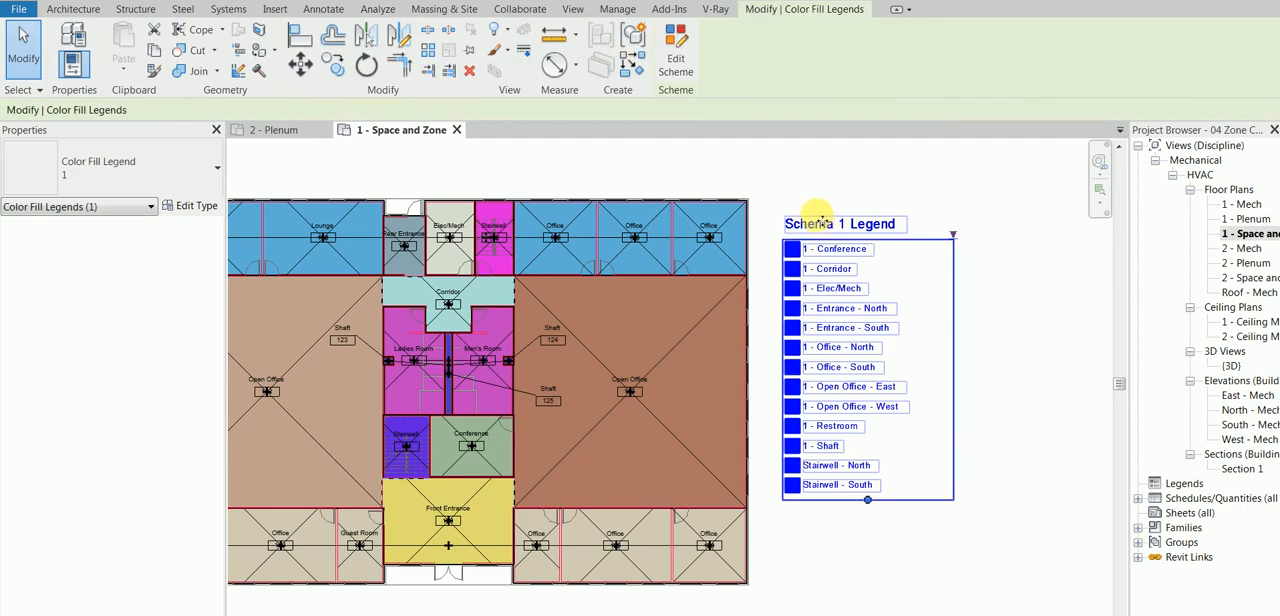
left_click(676, 55)
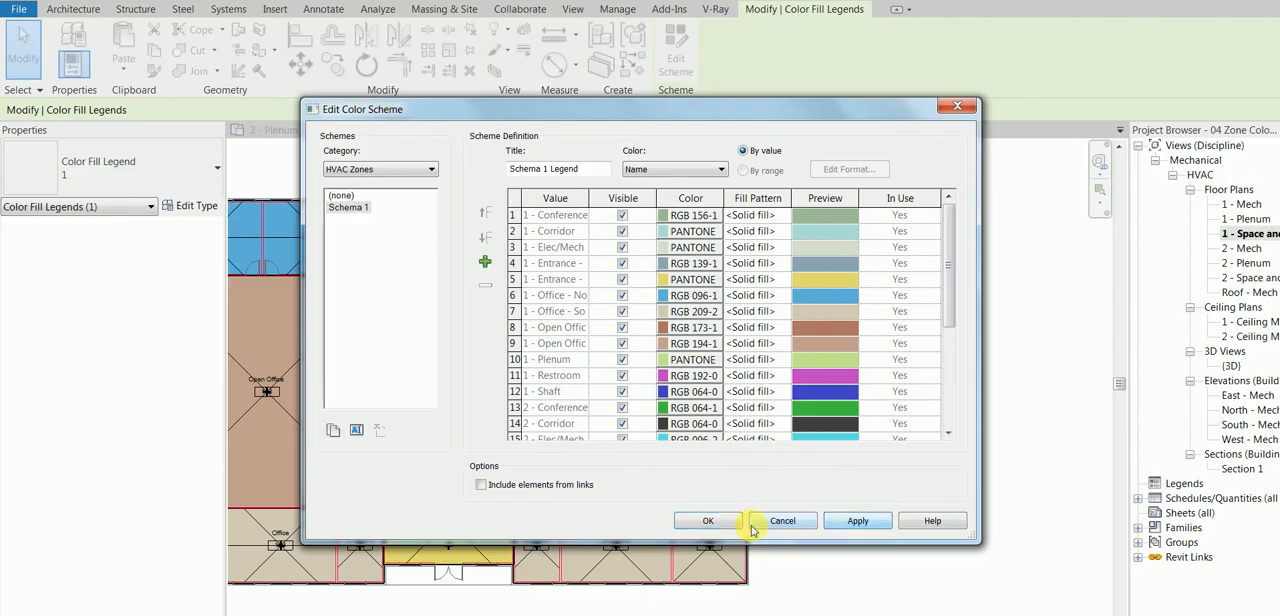
left_click(710, 521)
left_click(1012, 434)
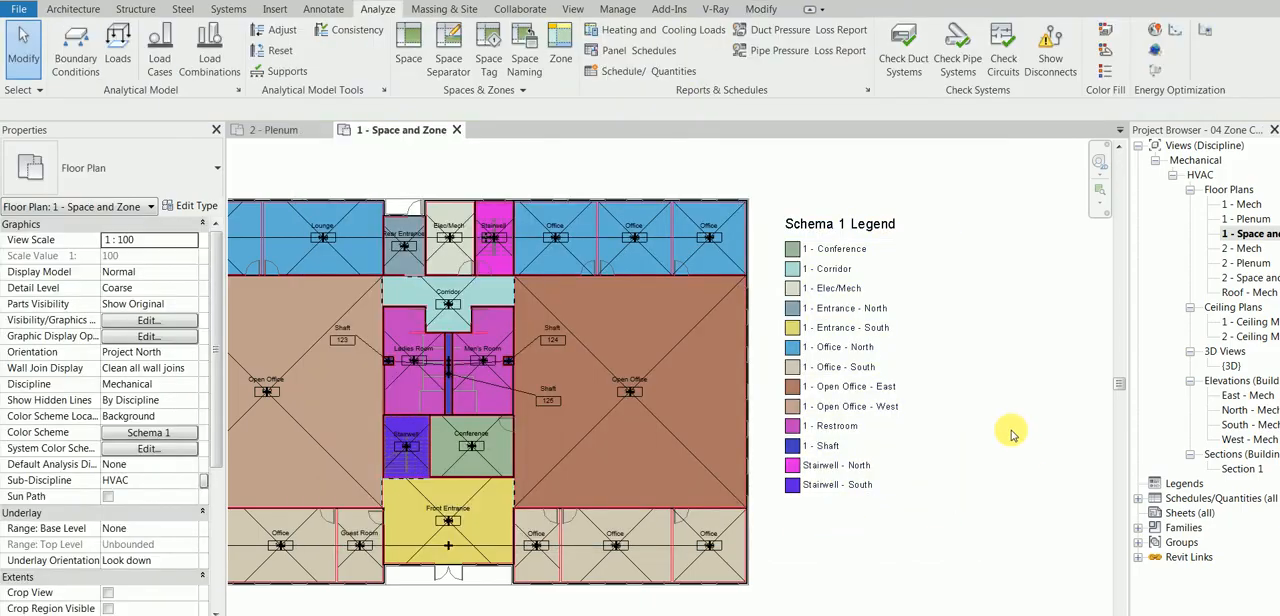
middle_click_drag(960, 397, 1020, 389)
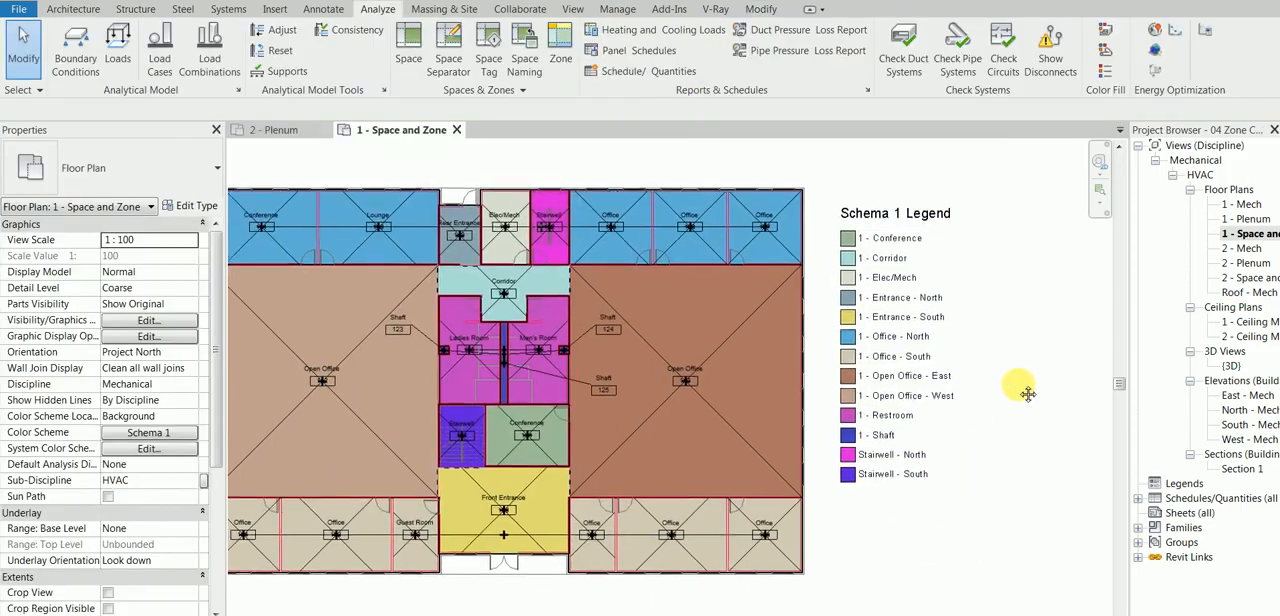
scroll(978, 468, "down", 1)
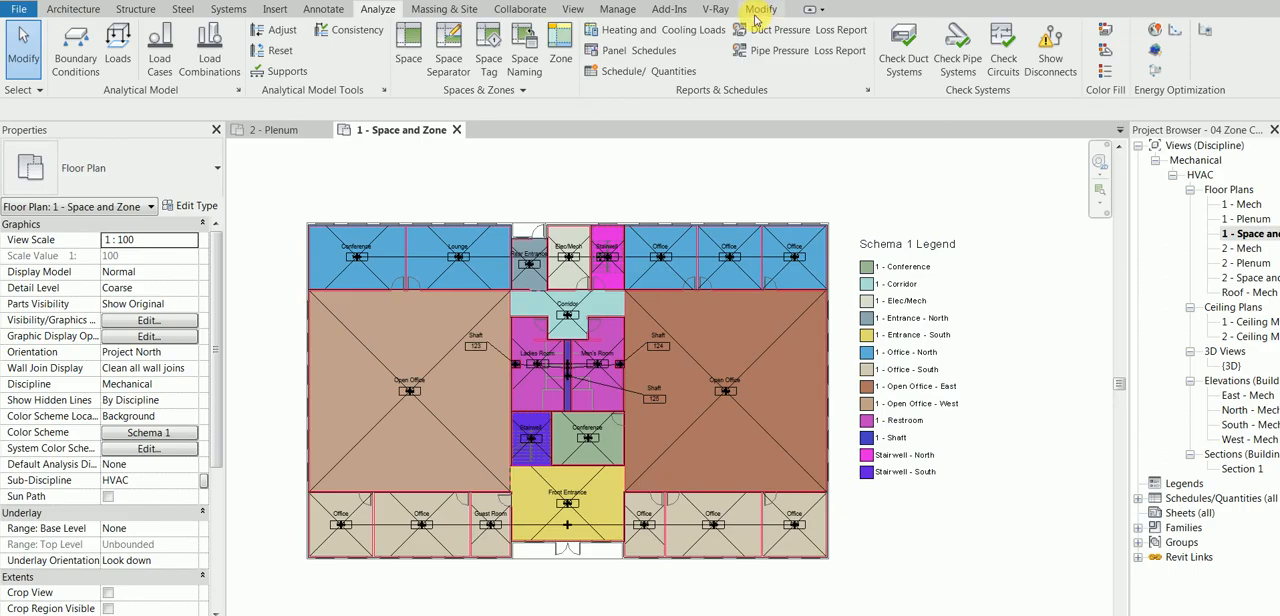
Step: Open the building's Schematic Types from the advanced energy settings in the project information
left_click(618, 10)
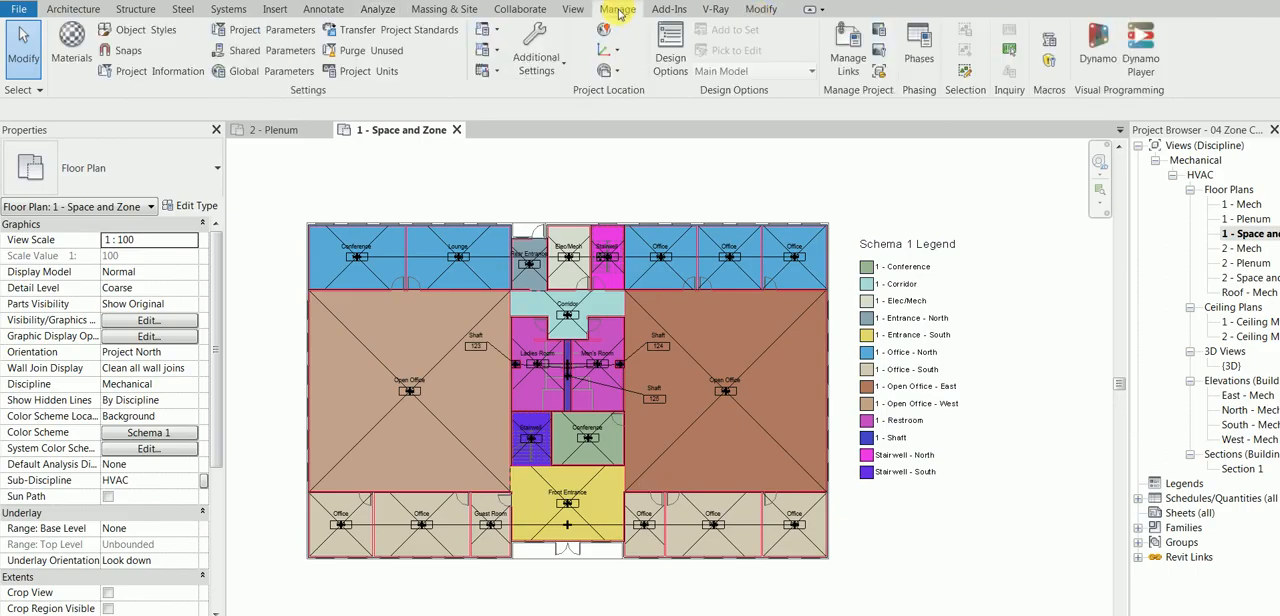
left_click(140, 71)
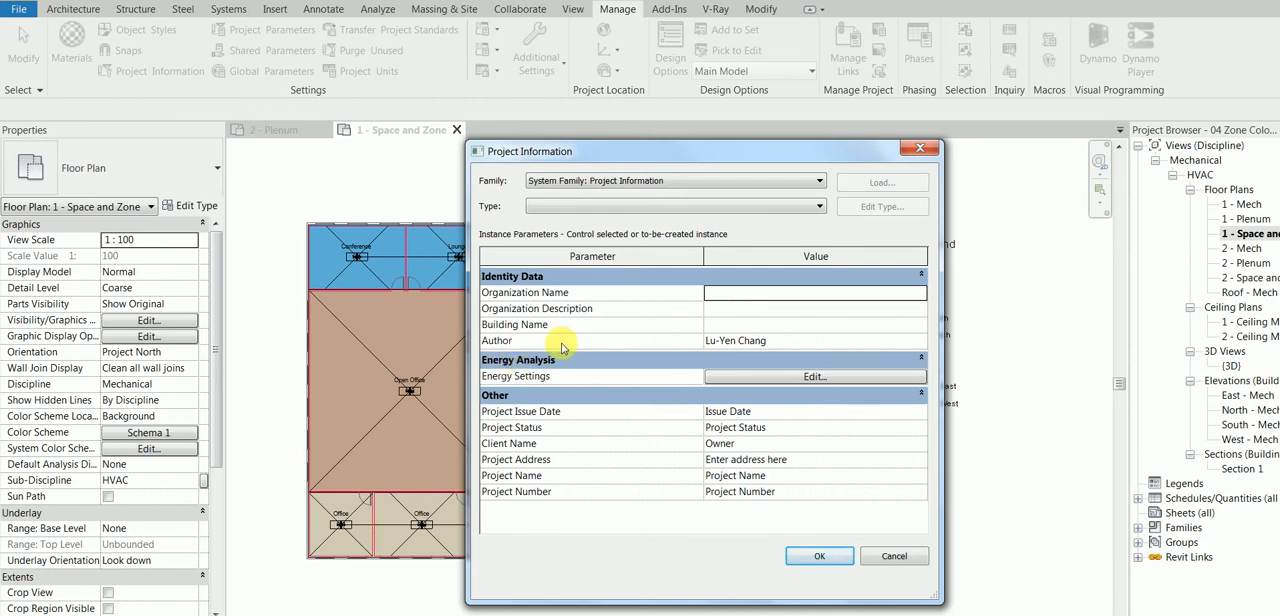
left_click(769, 377)
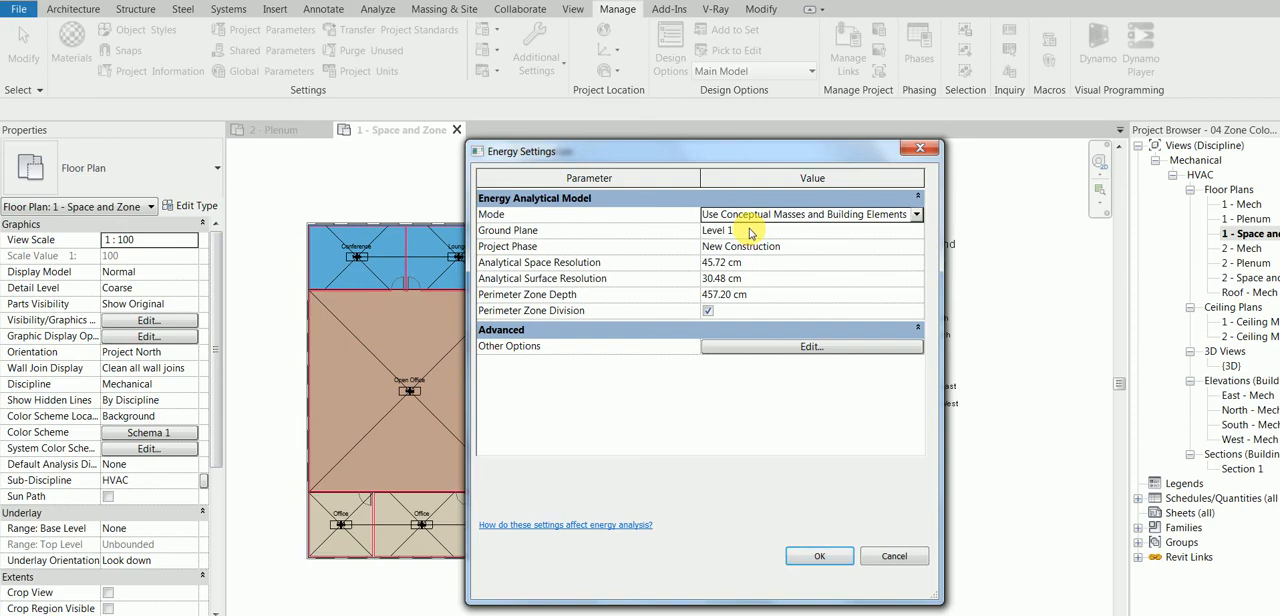
left_click(816, 347)
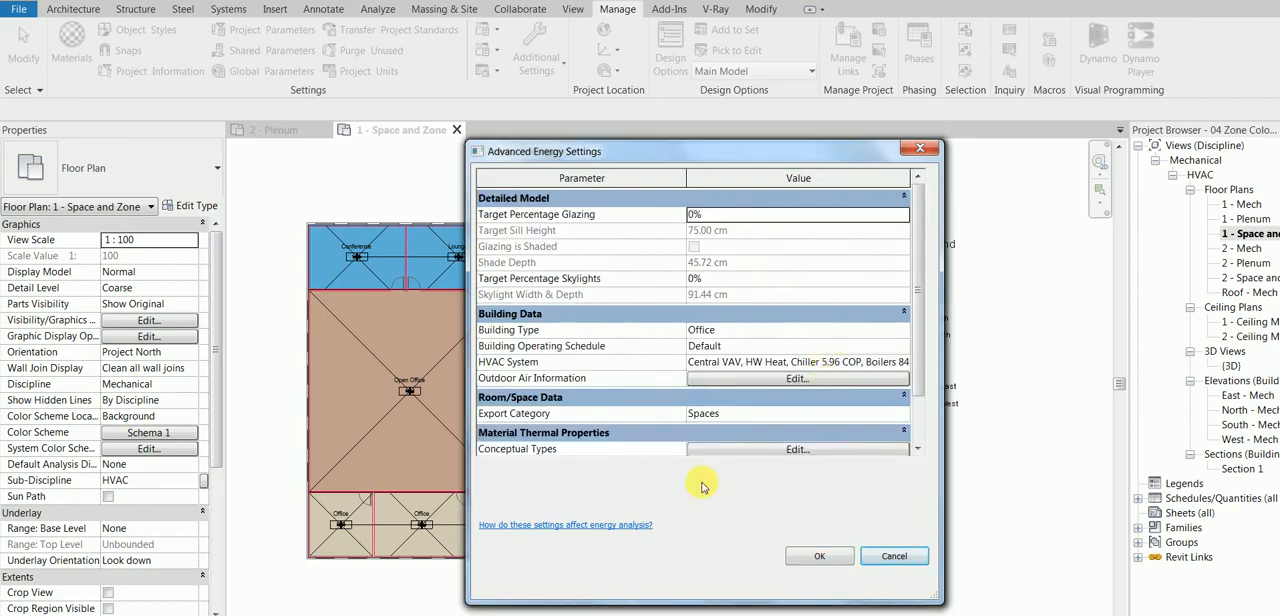
left_click_drag(916, 340, 916, 403)
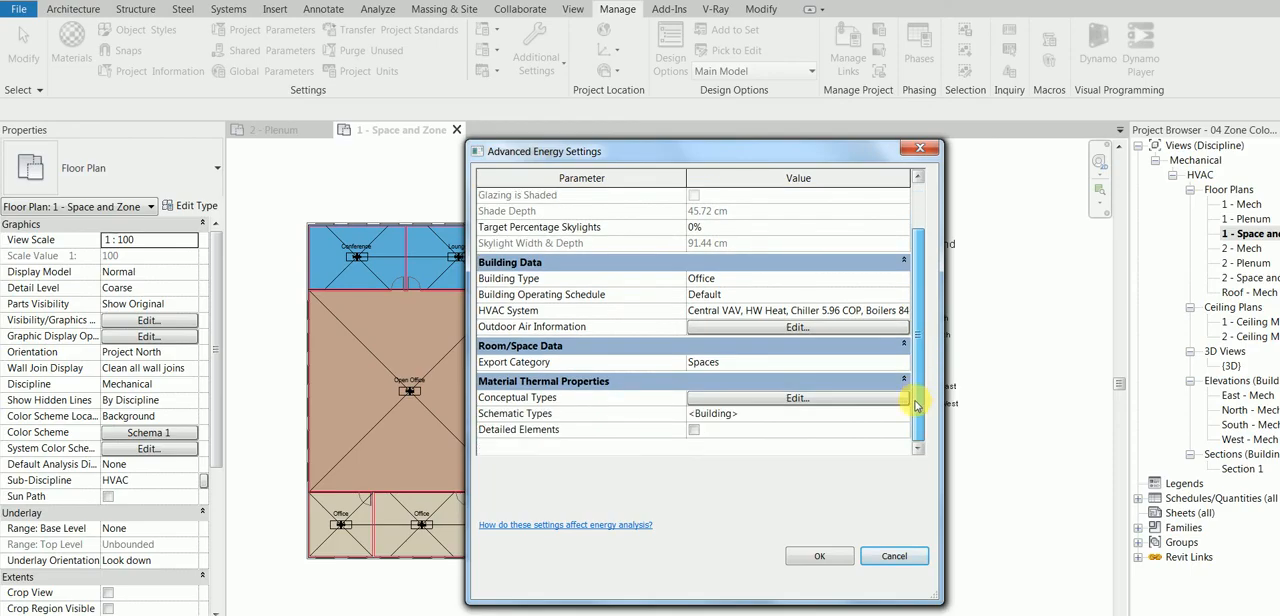
left_click(894, 413)
left_click(900, 413)
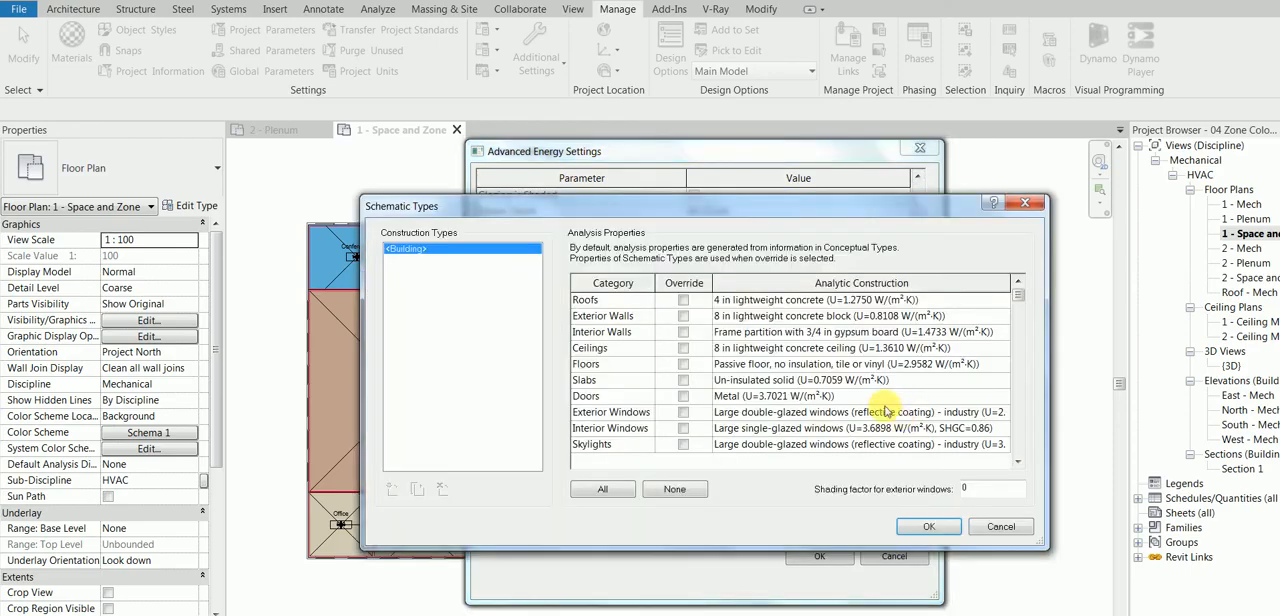
Step: Set the roofs' analytic construction to 8 in lightweight concrete (U=0.5363 W/(m²·K)) and enable its override
left_click(828, 299)
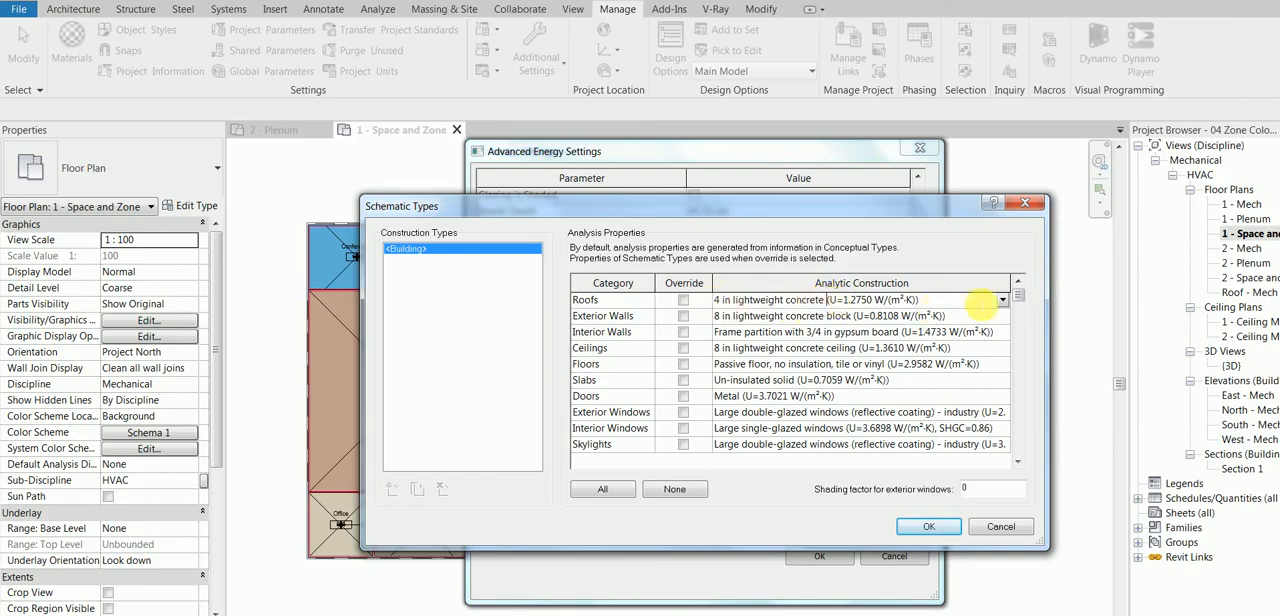
left_click(1002, 301)
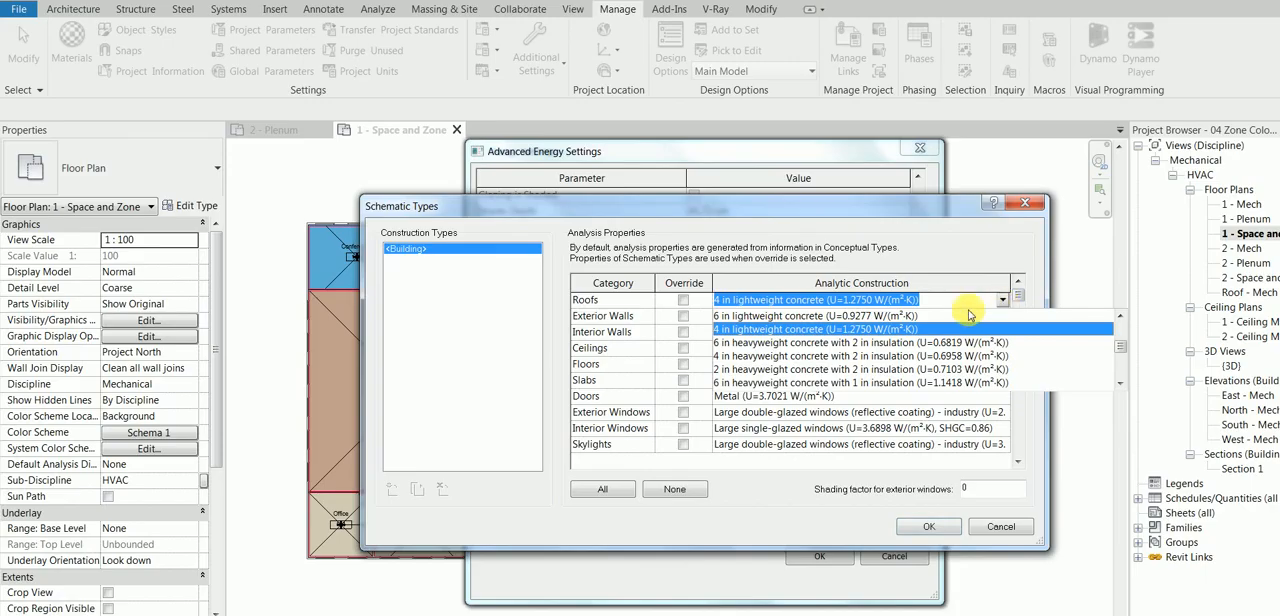
type("8")
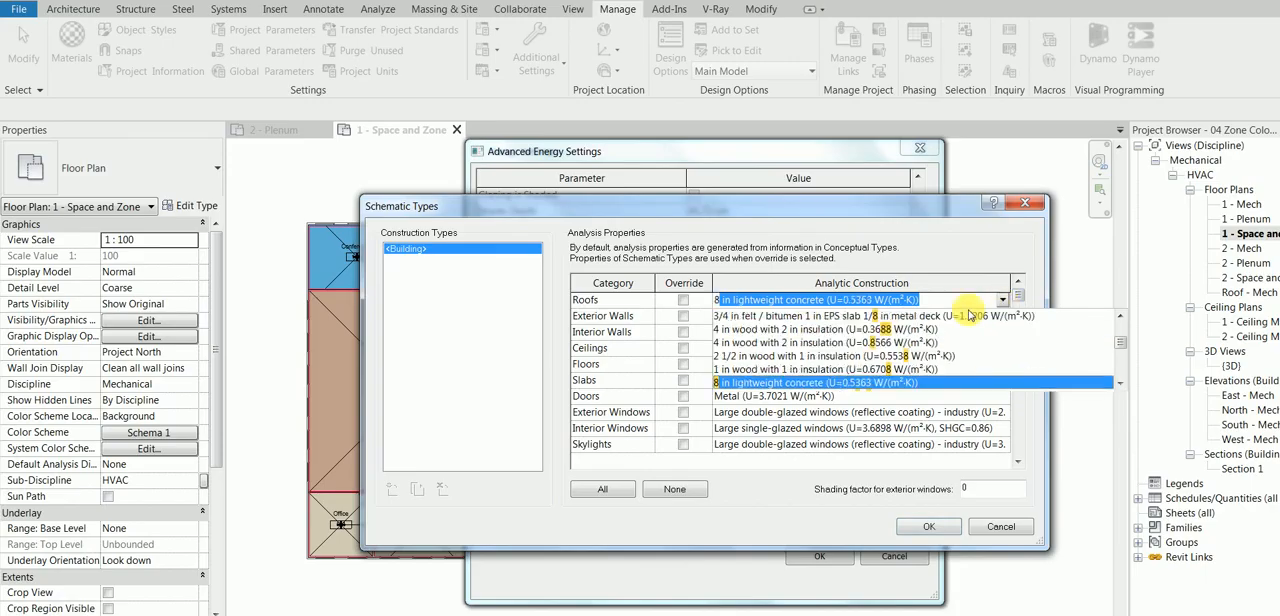
left_click(762, 383)
left_click(683, 300)
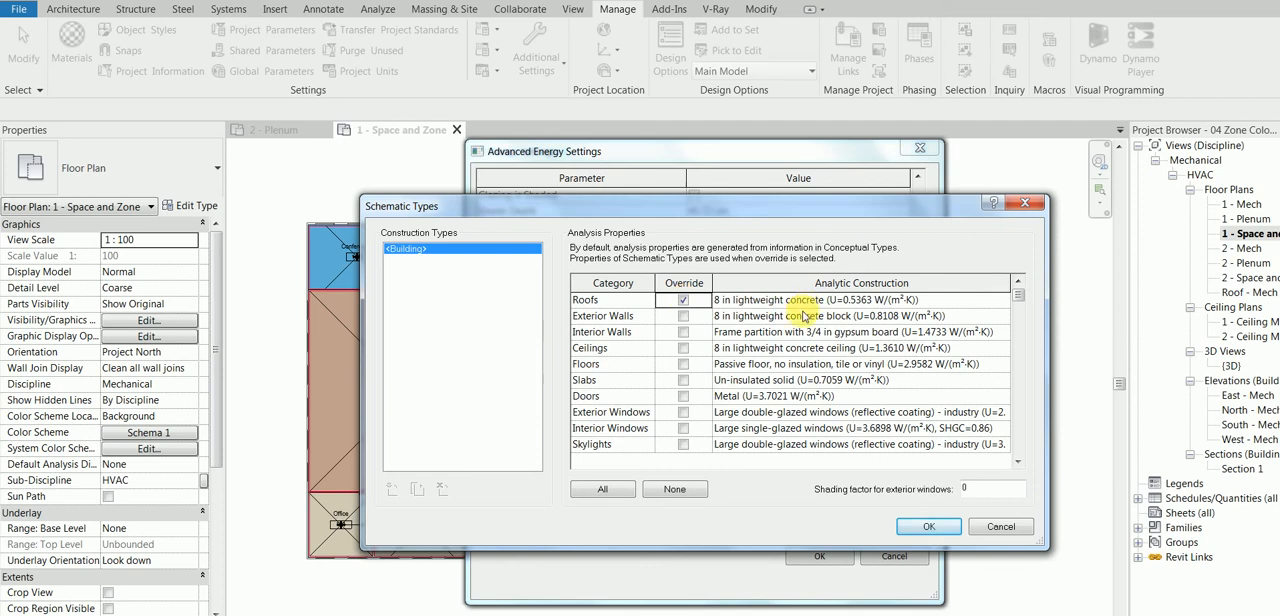
Step: Enable the override for all construction categories, accept the schematic types, and check the Conceptual Types setting
left_click(602, 489)
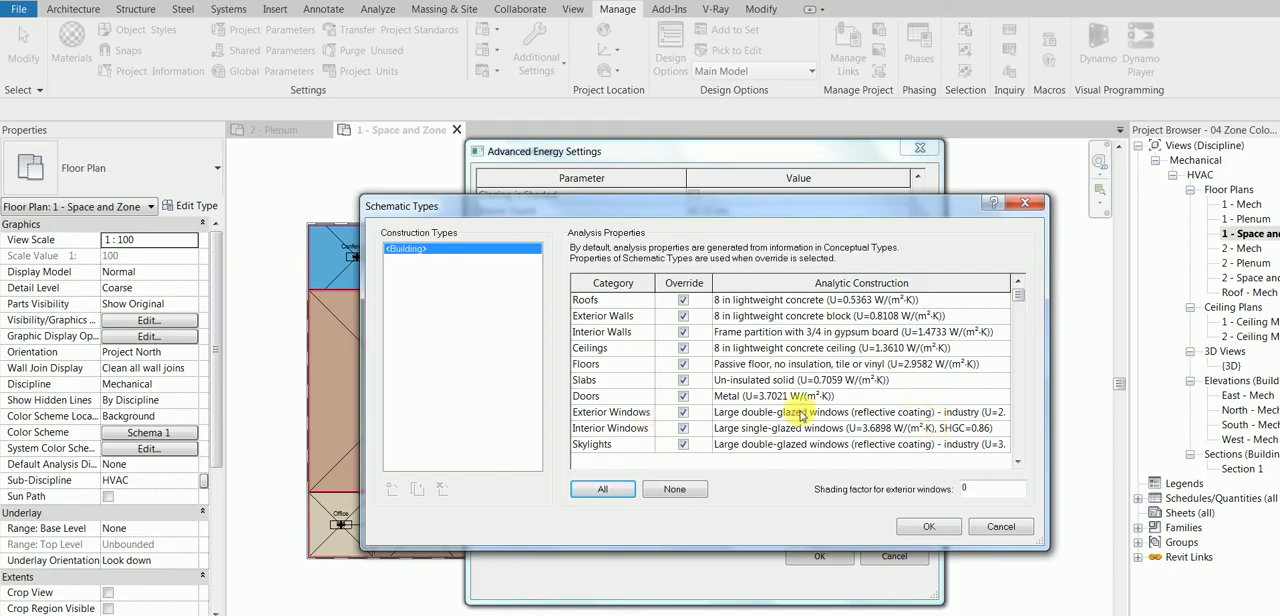
left_click(835, 397)
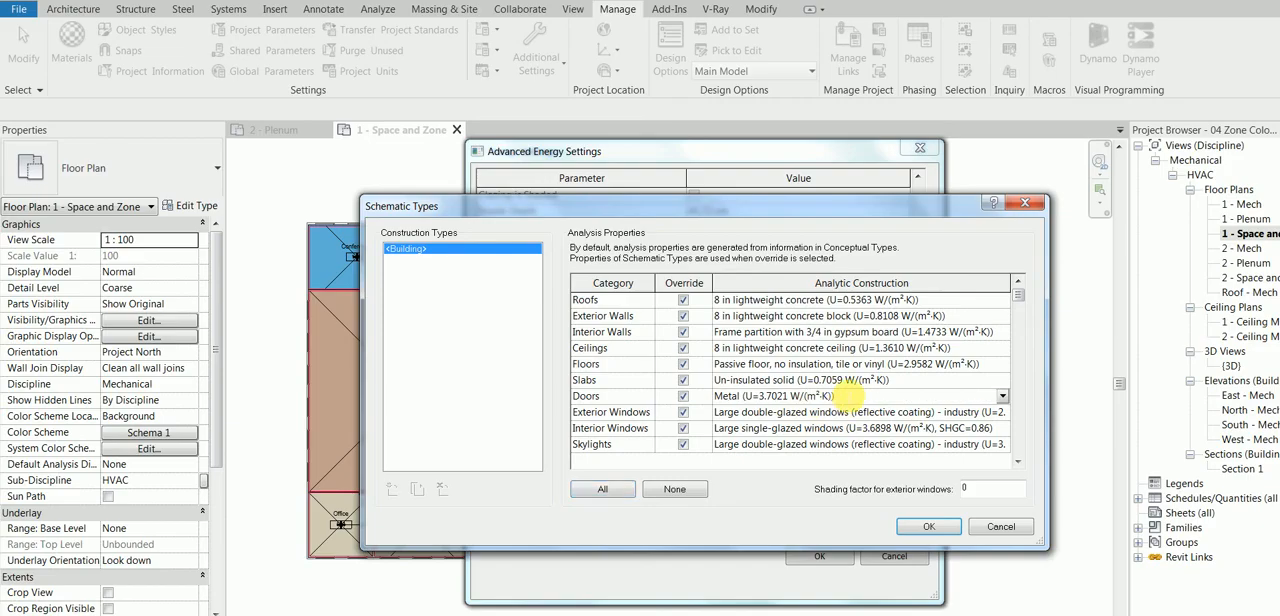
left_click(928, 526)
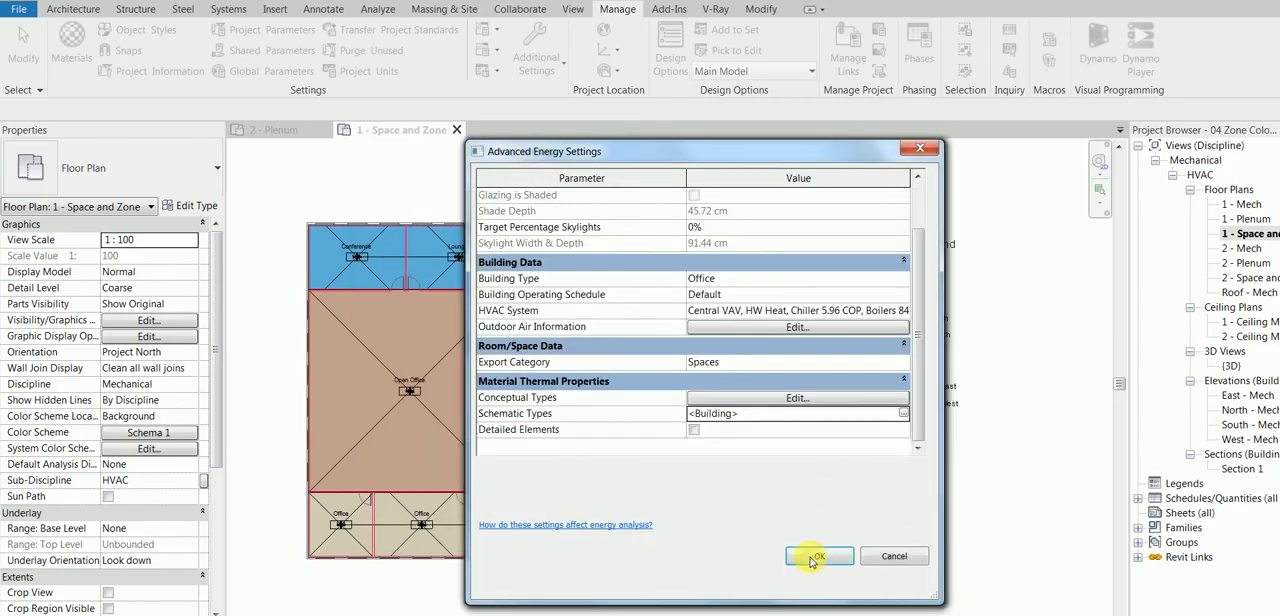
left_click(840, 398)
left_click(765, 494)
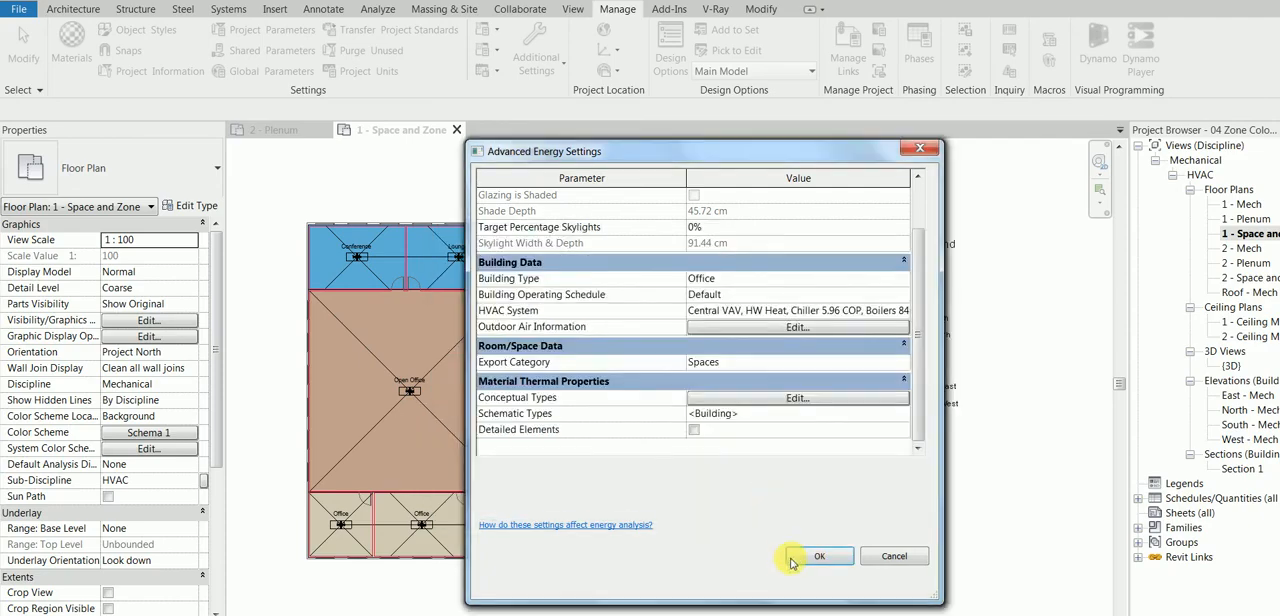
Step: Accept the advanced energy settings, the energy settings and the project information
left_click(815, 556)
left_click(808, 555)
left_click(810, 556)
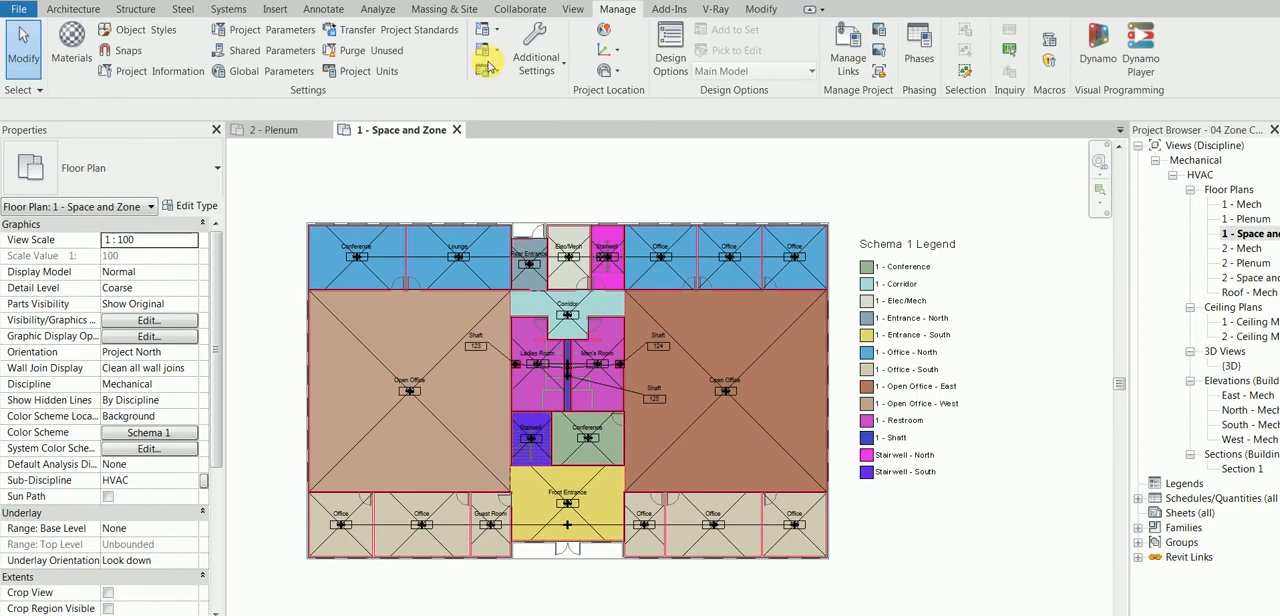
Step: Open Heating and Cooling Loads, check the Boston, MA location with its weather data, and accept the location settings
left_click(379, 10)
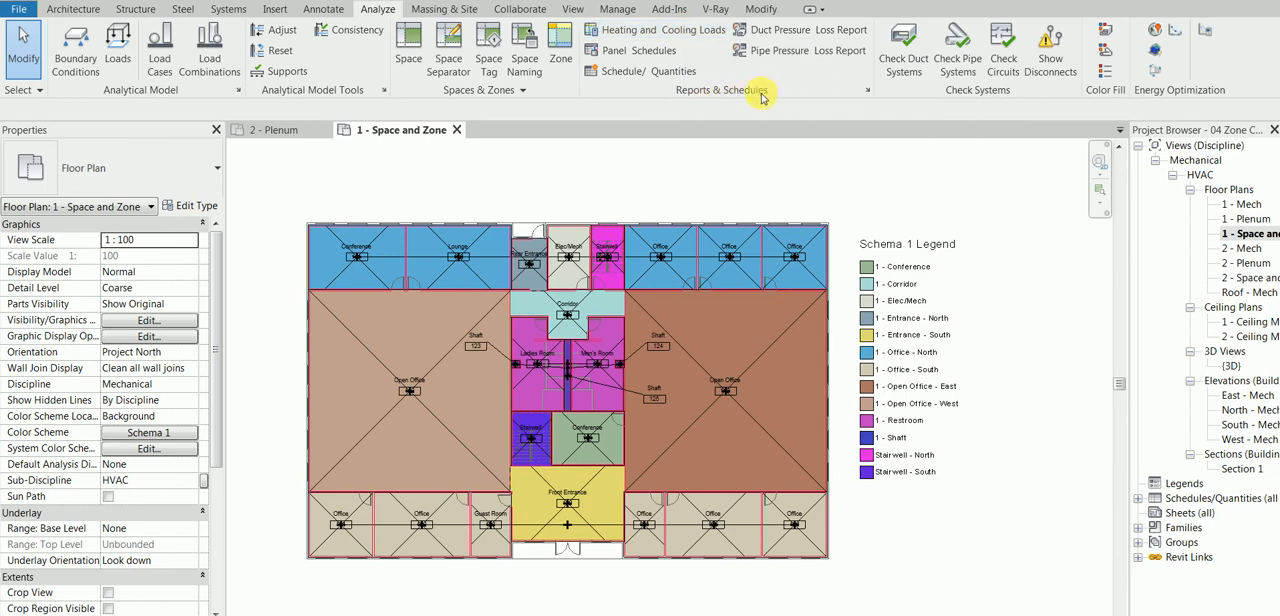
left_click(680, 32)
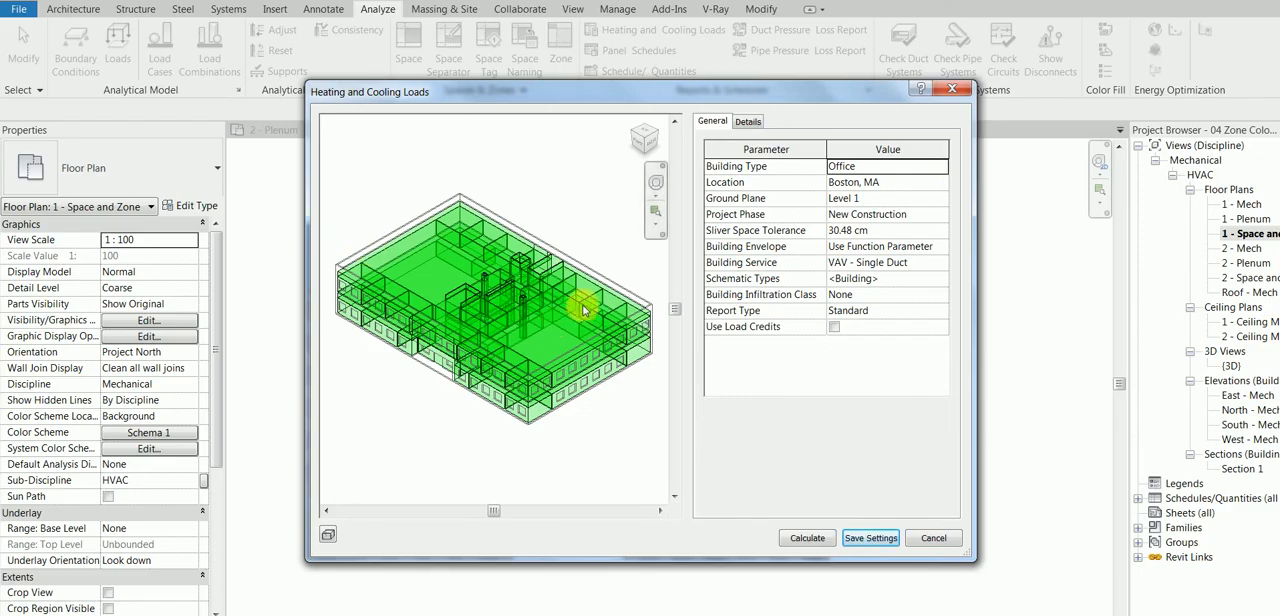
left_click(900, 181)
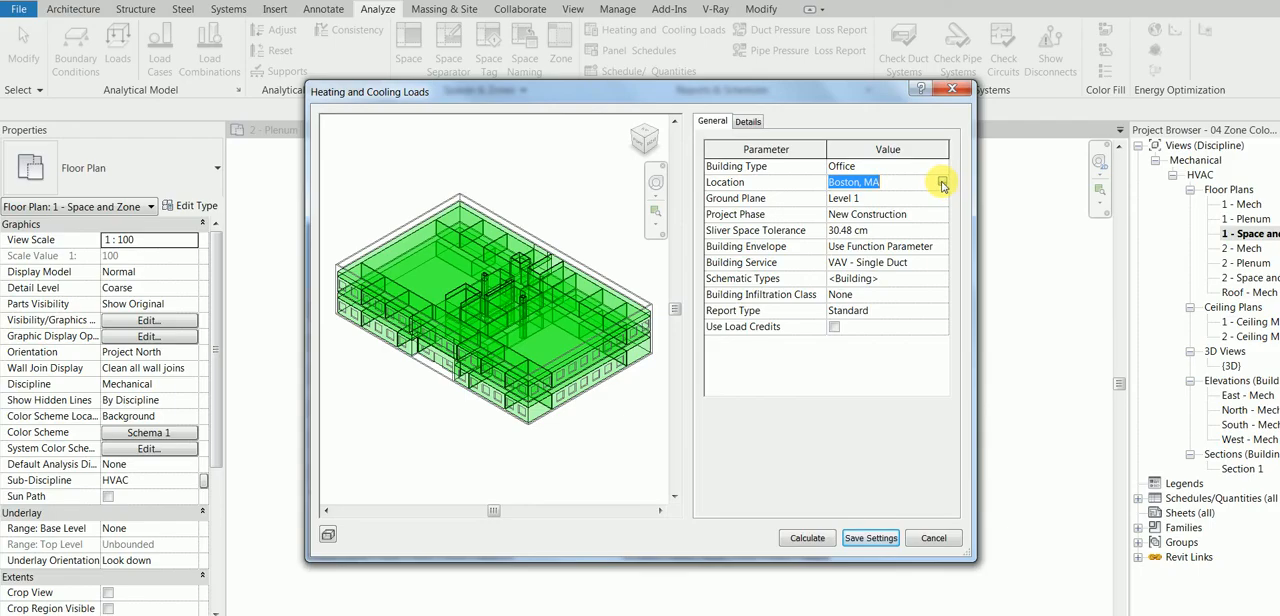
left_click(943, 189)
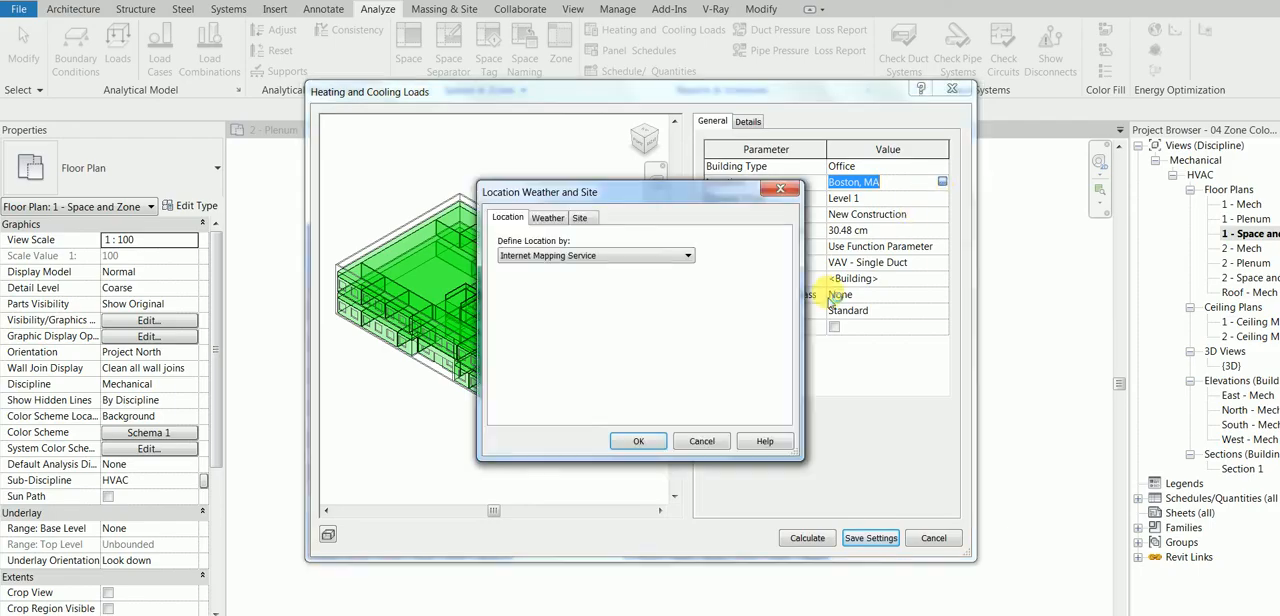
left_click(549, 219)
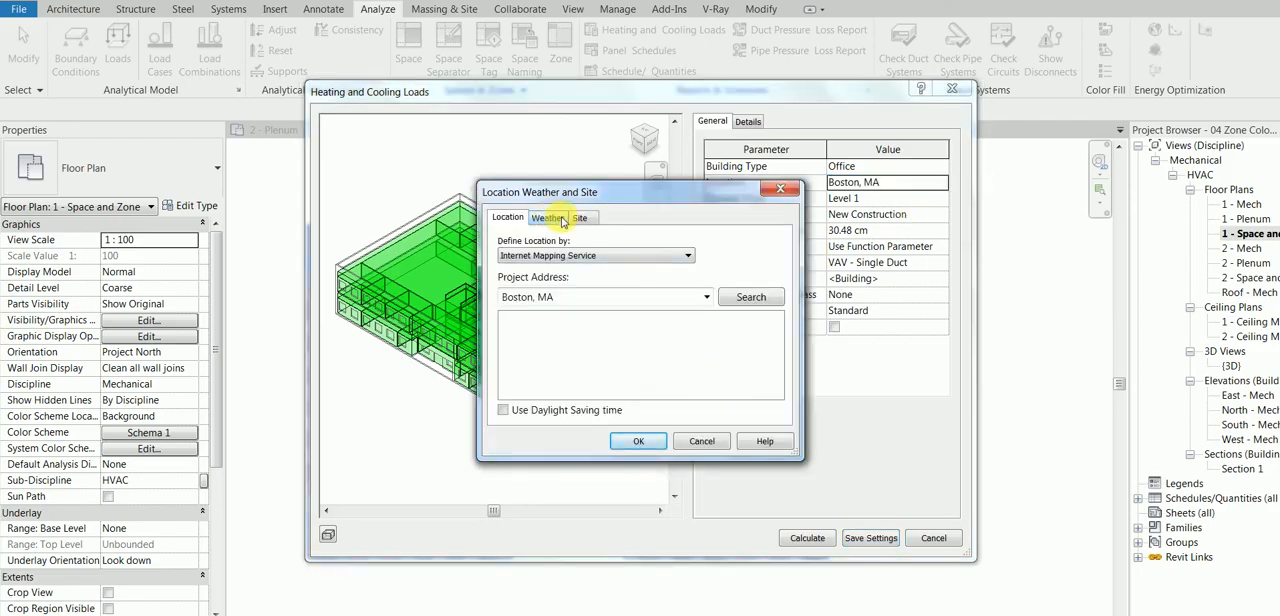
left_click(508, 219)
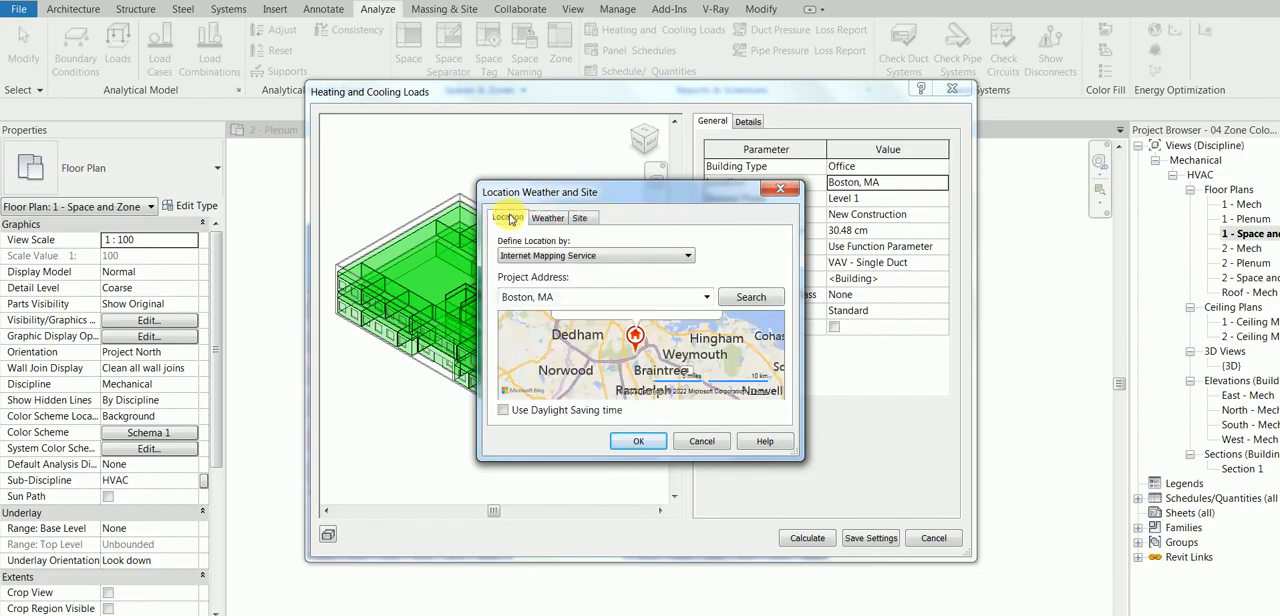
left_click(638, 441)
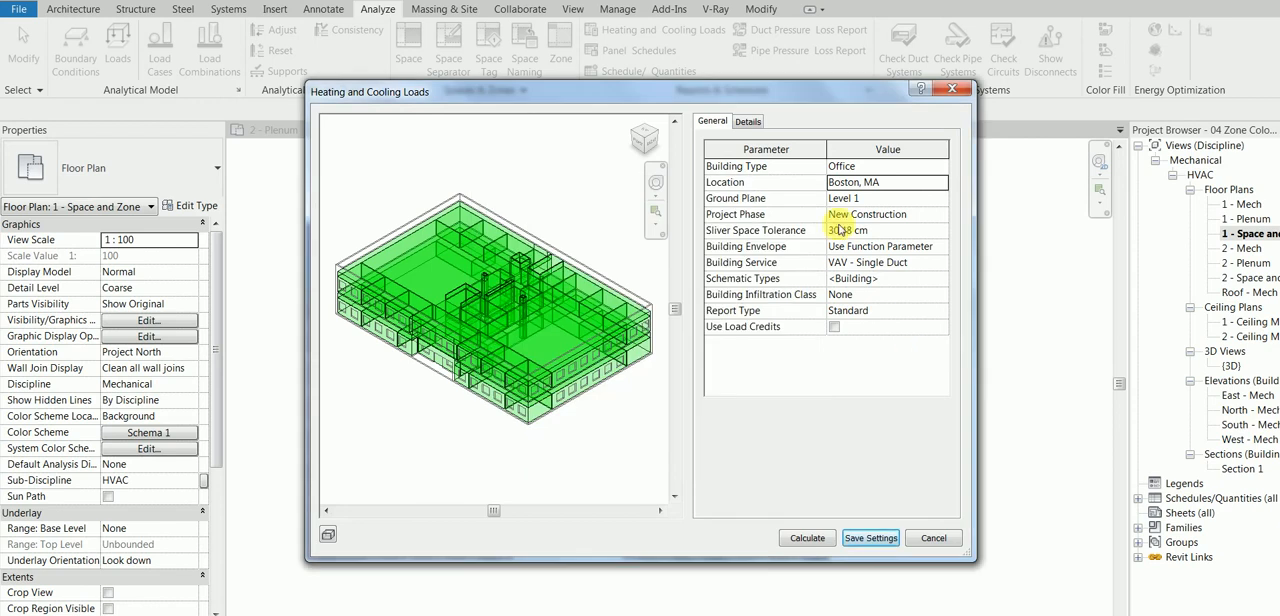
Step: Review the load details of the 114 Conference and 119 Corridor spaces in the building model
left_click(750, 122)
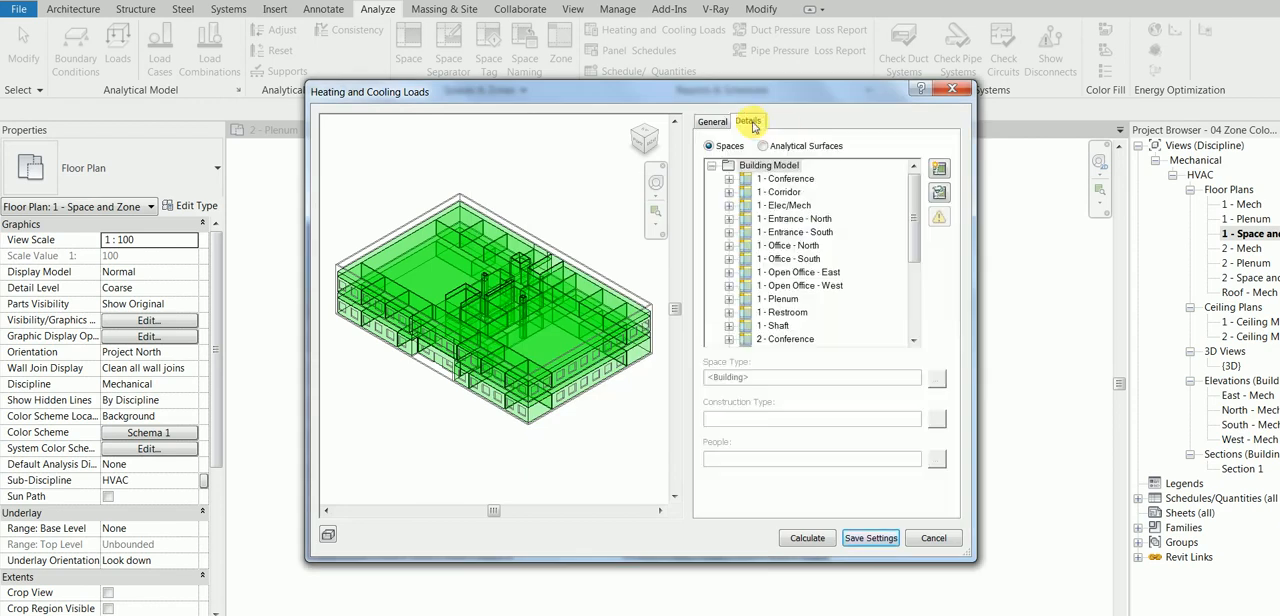
left_click(729, 178)
left_click(810, 192)
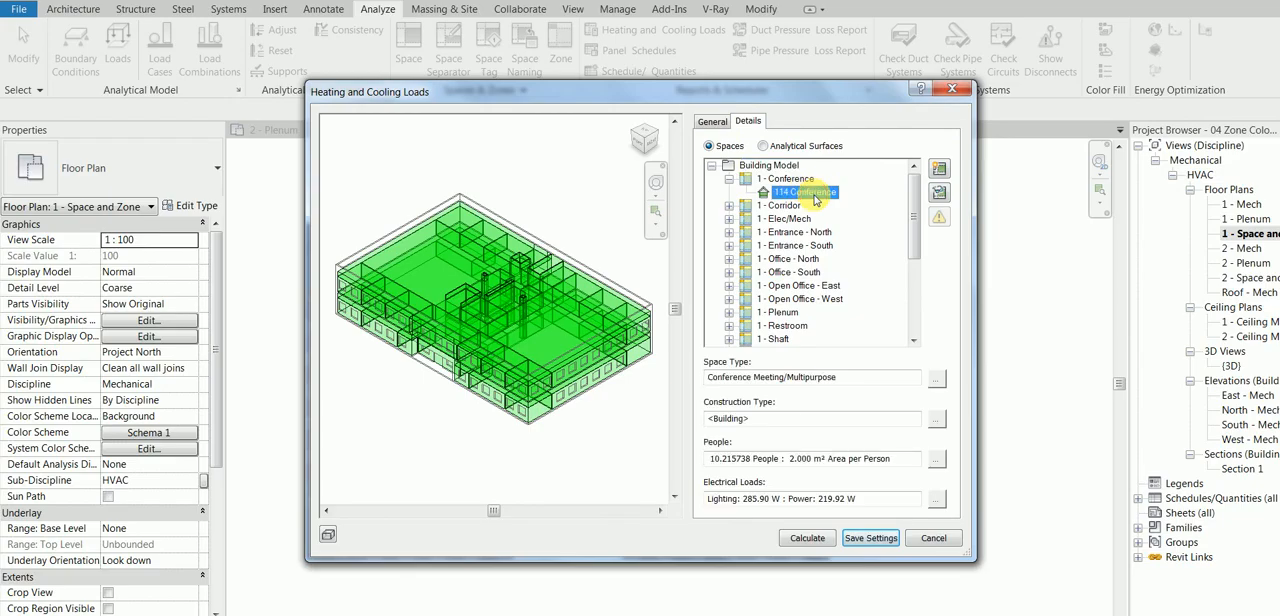
left_click(729, 205)
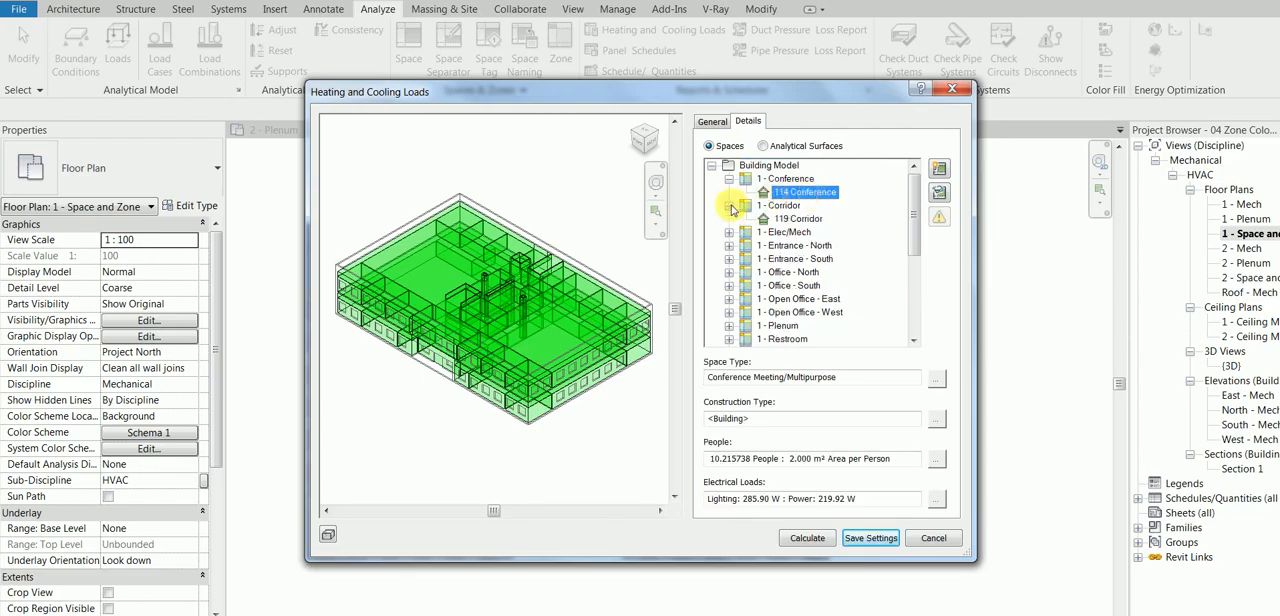
left_click(798, 221)
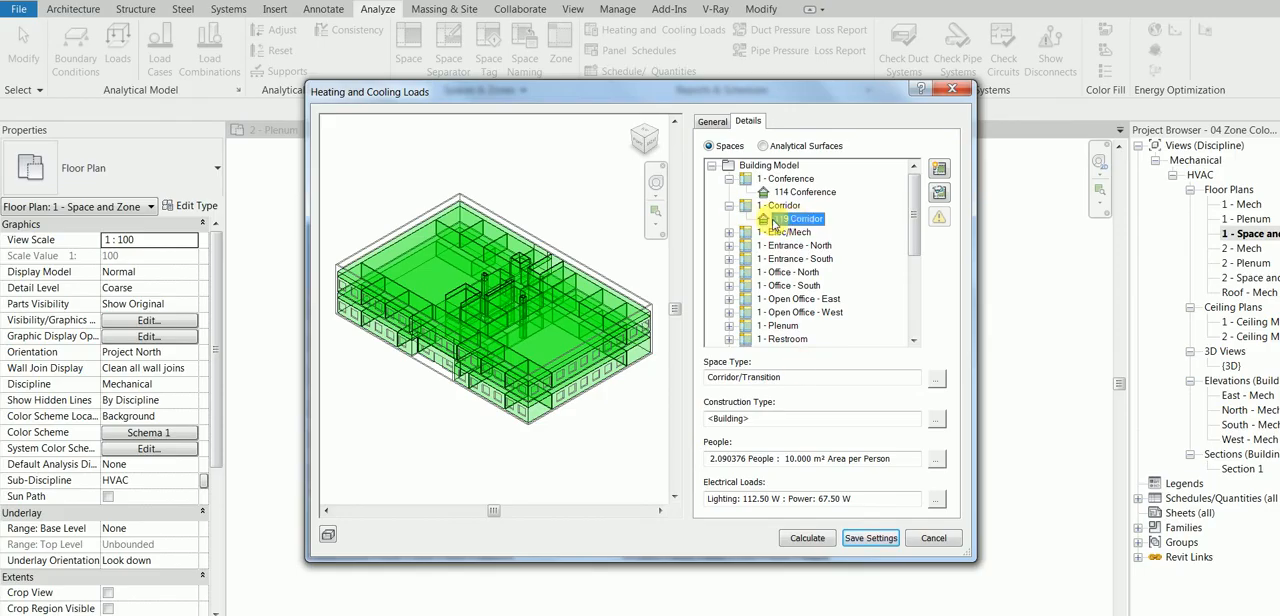
Step: Highlight the 119 Corridor space in the model preview and review its space type and people settings
left_click(940, 167)
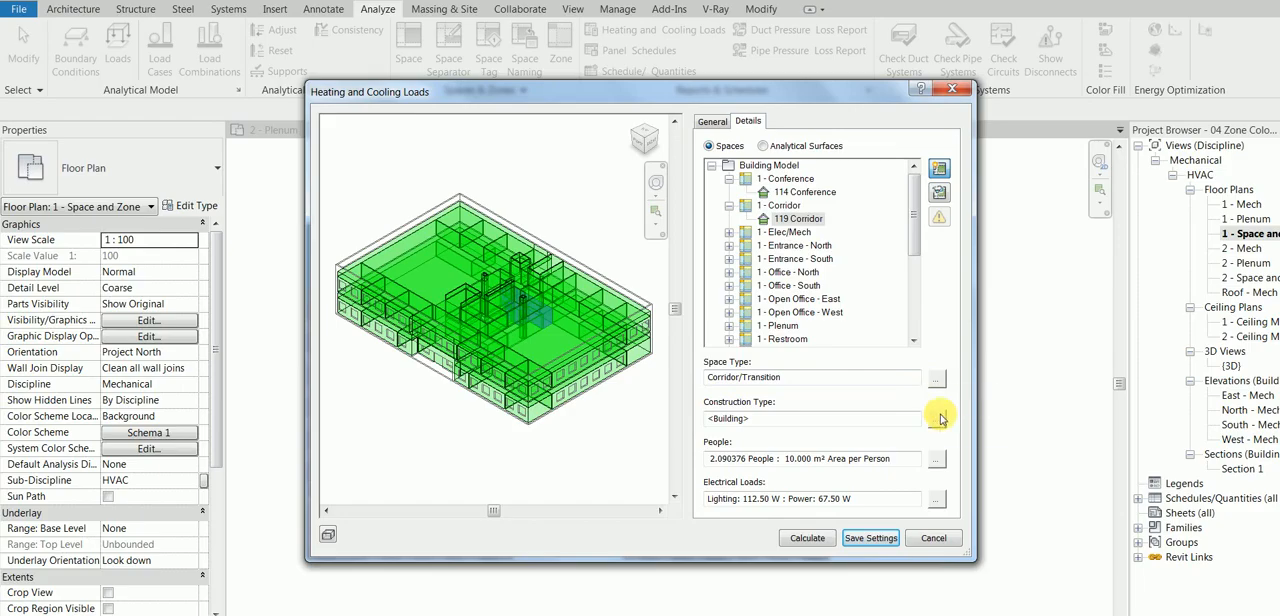
left_click(940, 379)
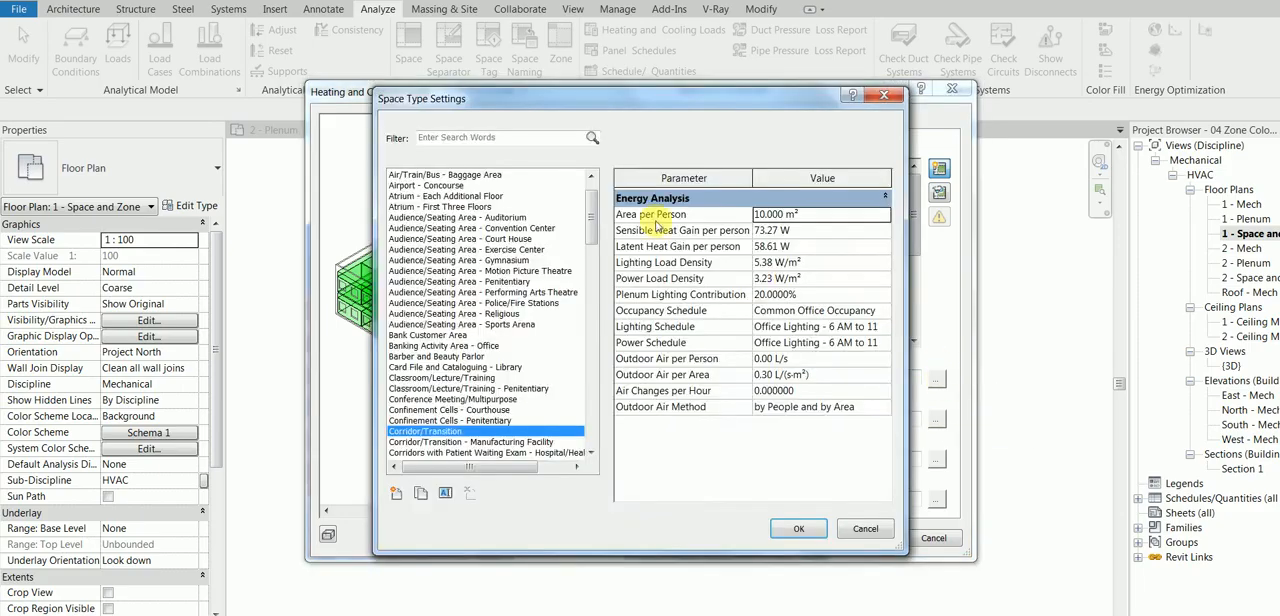
left_click(790, 234)
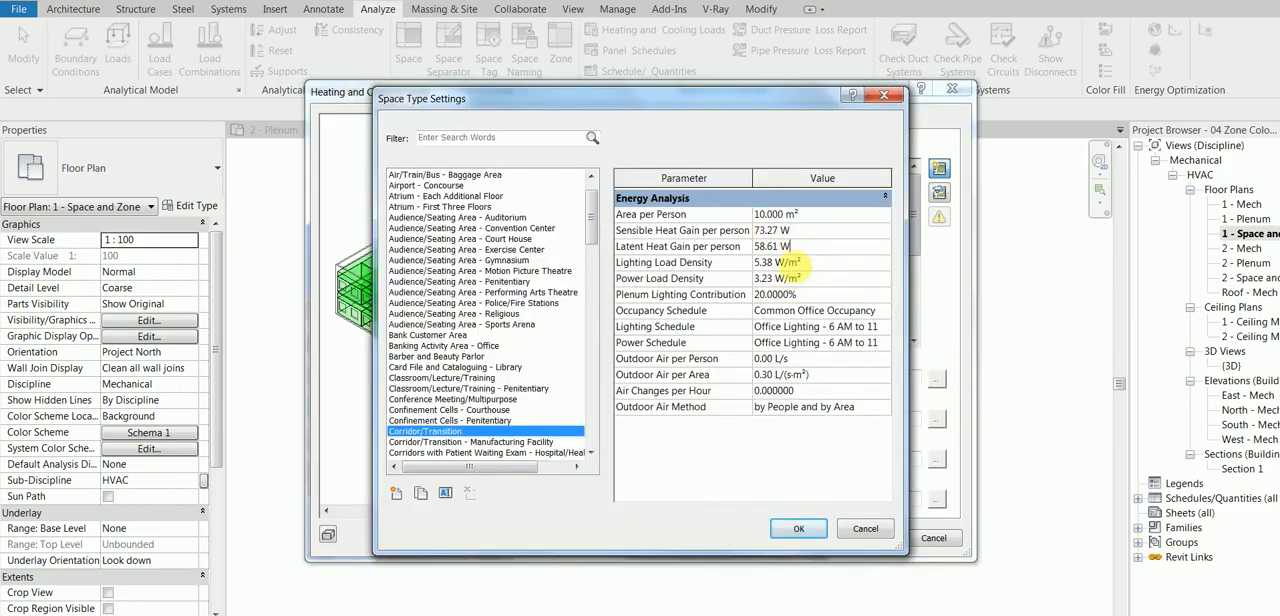
left_click(798, 327)
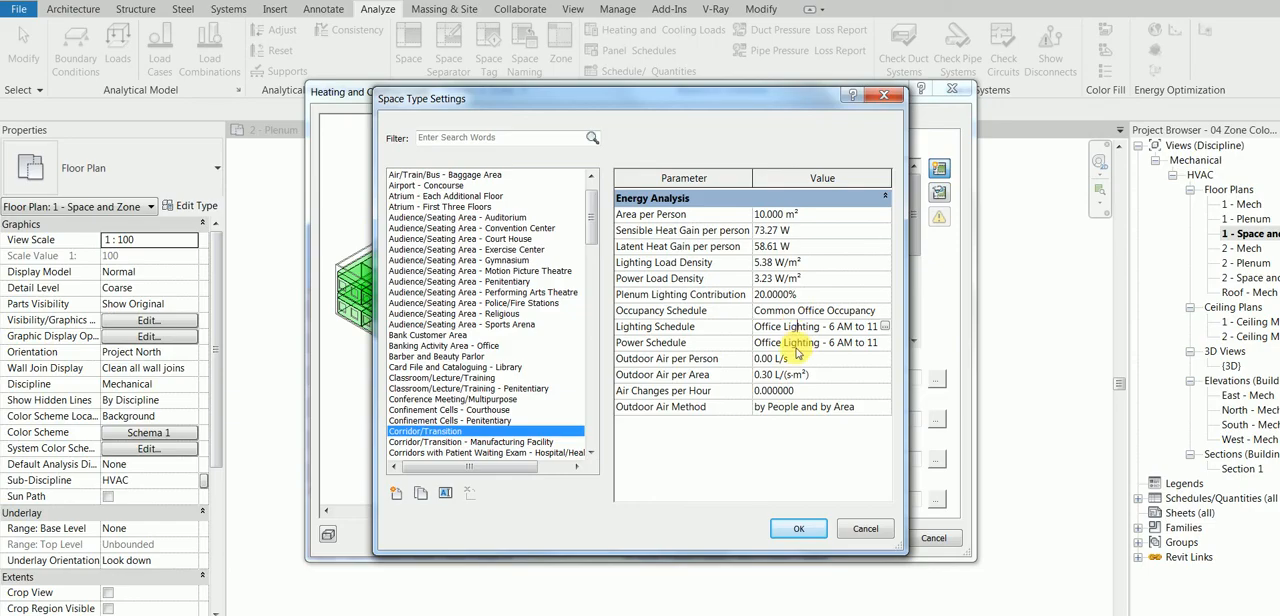
left_click(795, 527)
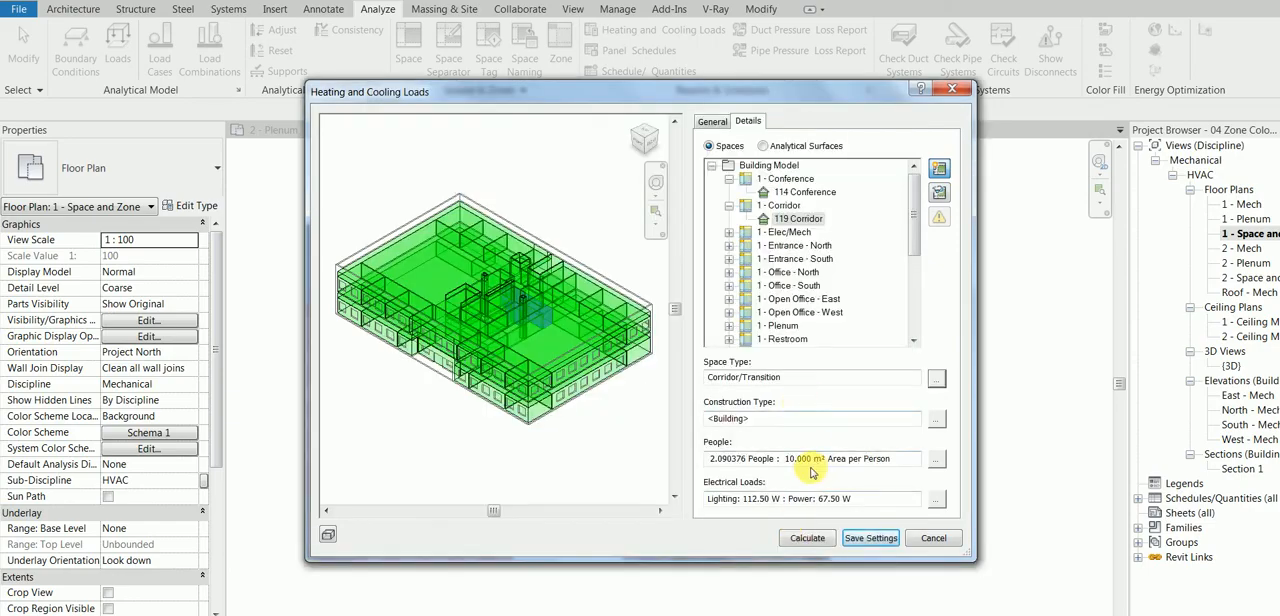
left_click(935, 459)
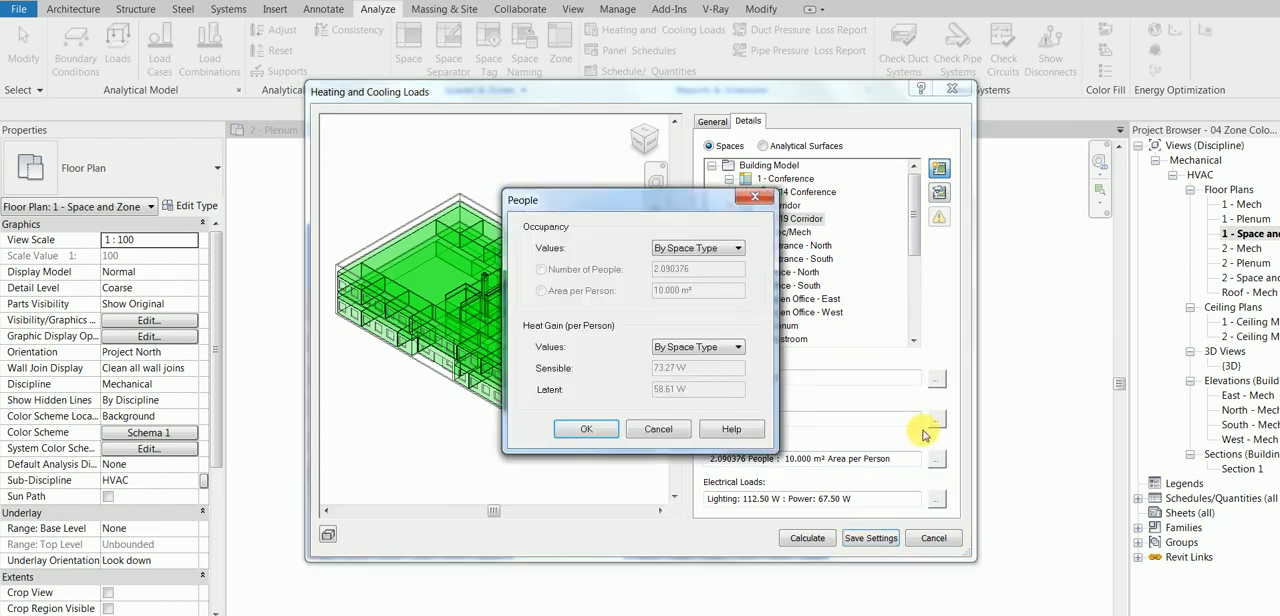
left_click(648, 428)
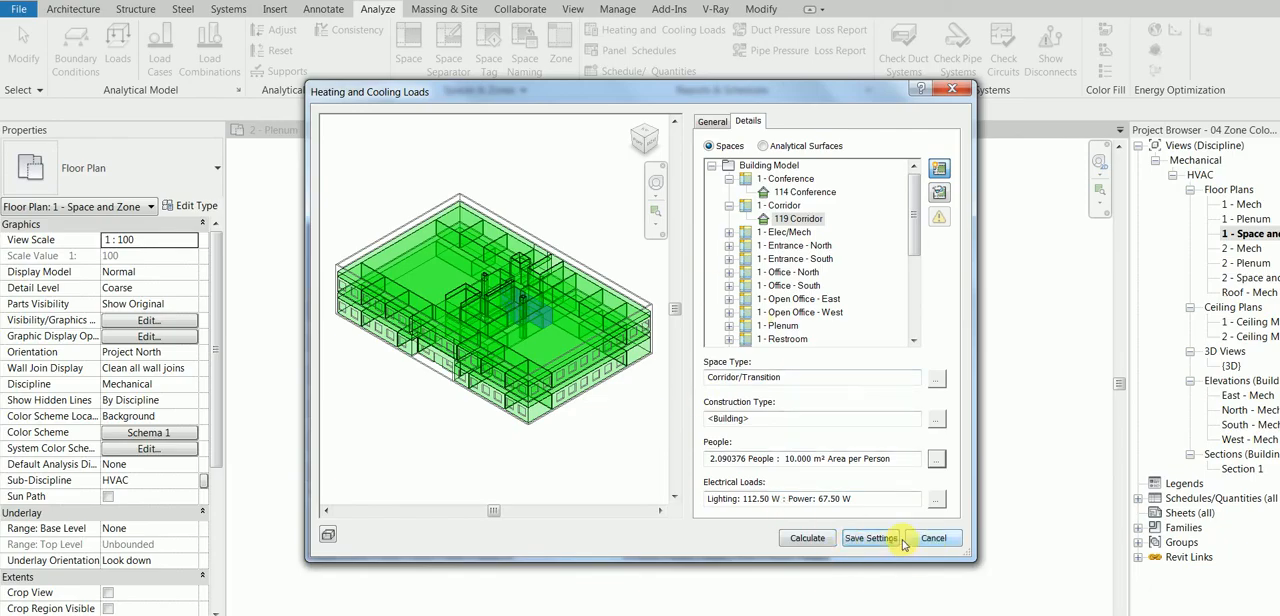
Step: Calculate the heating and cooling loads, look through the generated loads report, and close it
left_click(712, 121)
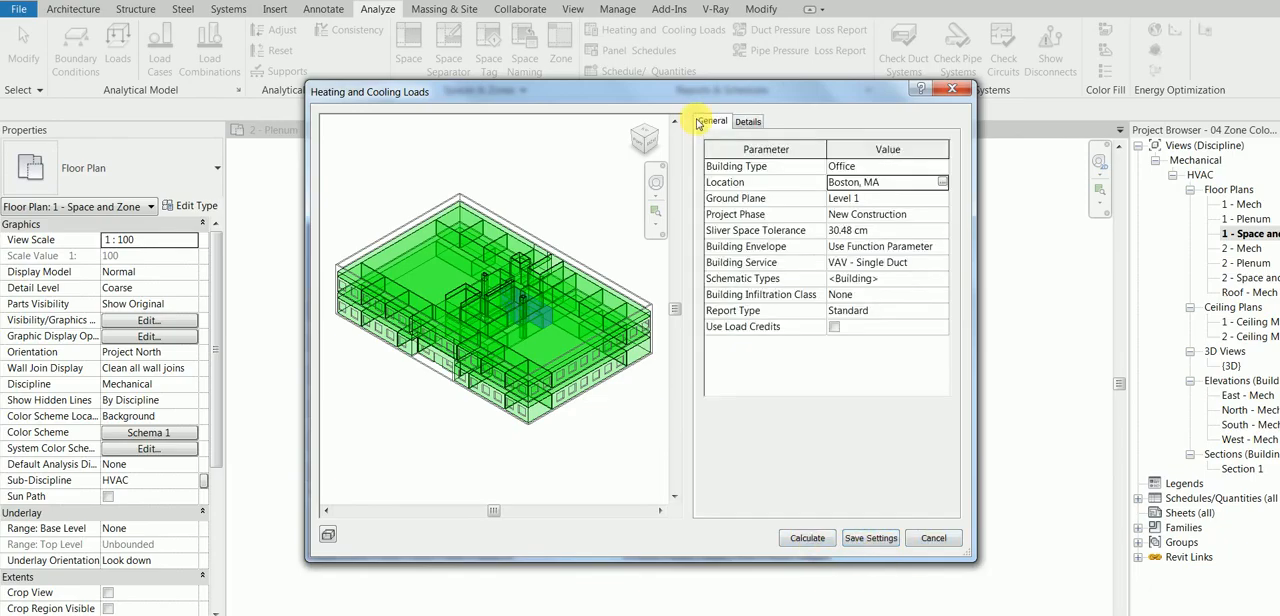
left_click(822, 541)
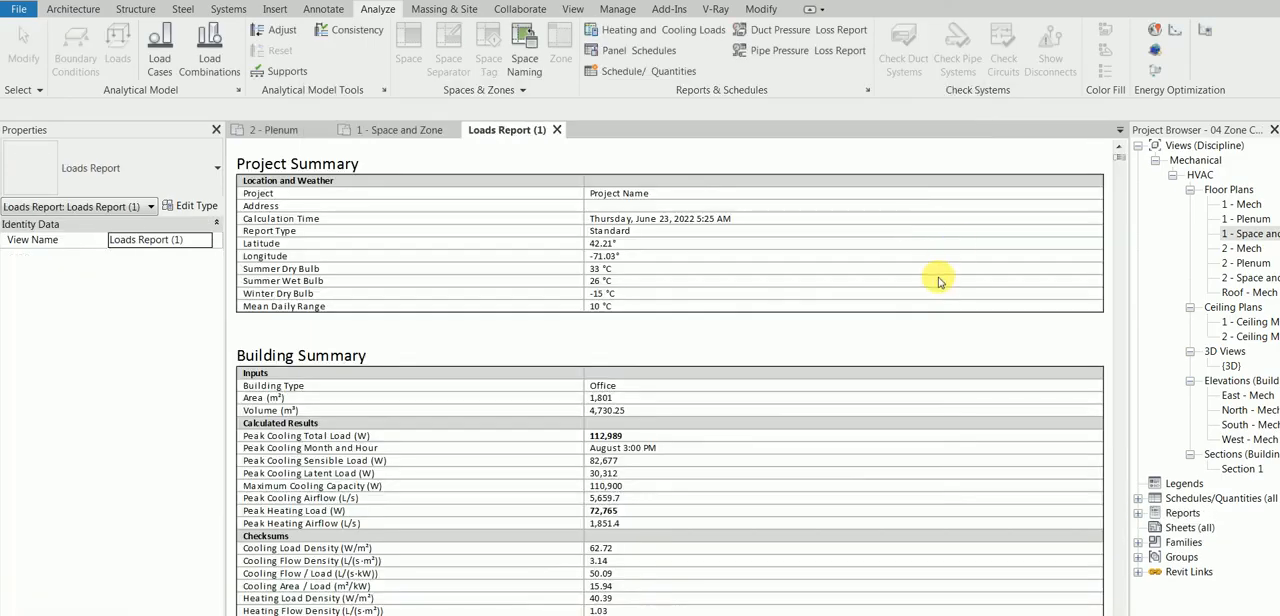
left_click_drag(1121, 158, 1118, 181)
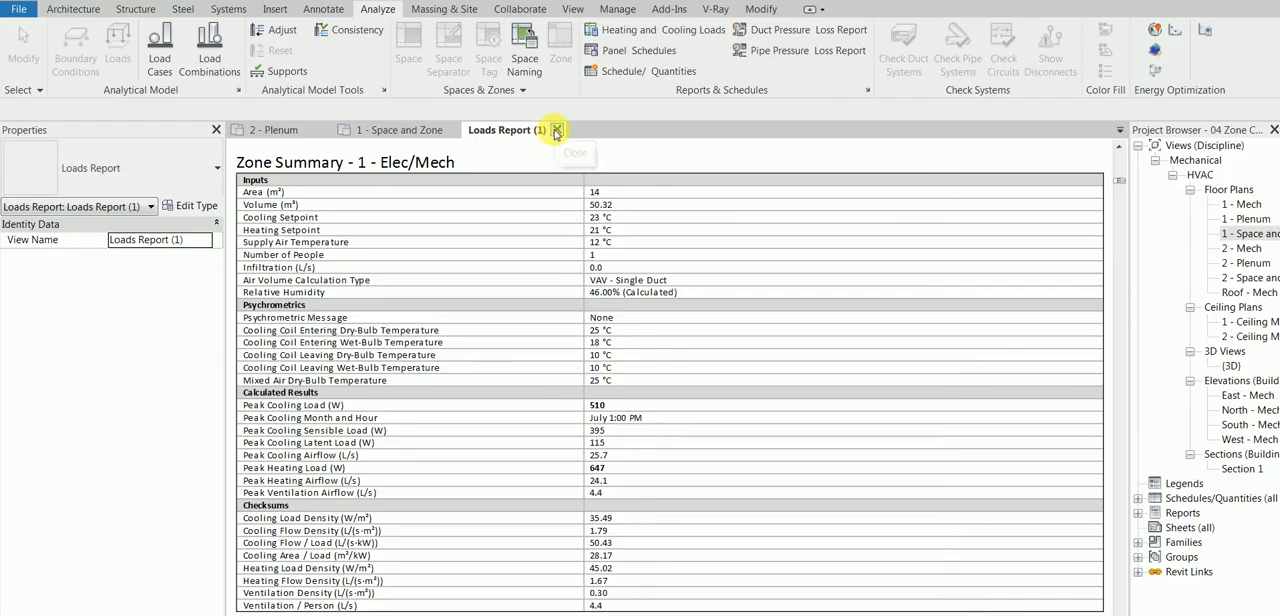
left_click(557, 131)
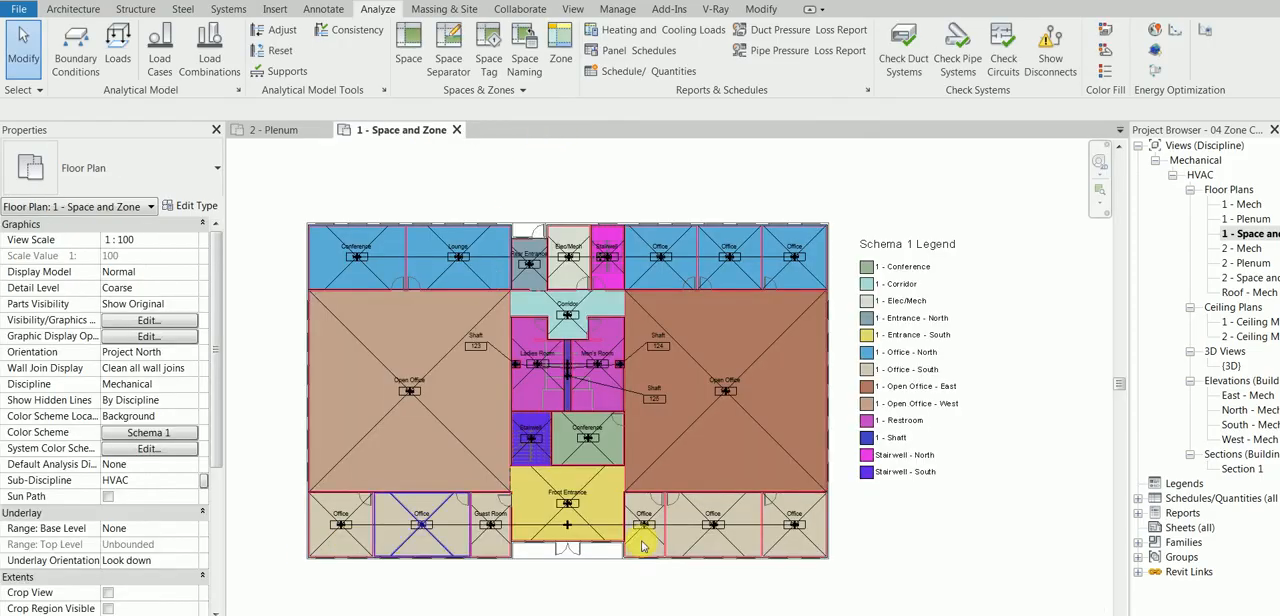
Step: Open the 1 - Ceiling Mech plan and select the office space in the building's lower-left corner
left_click(1246, 322)
double_click(1246, 322)
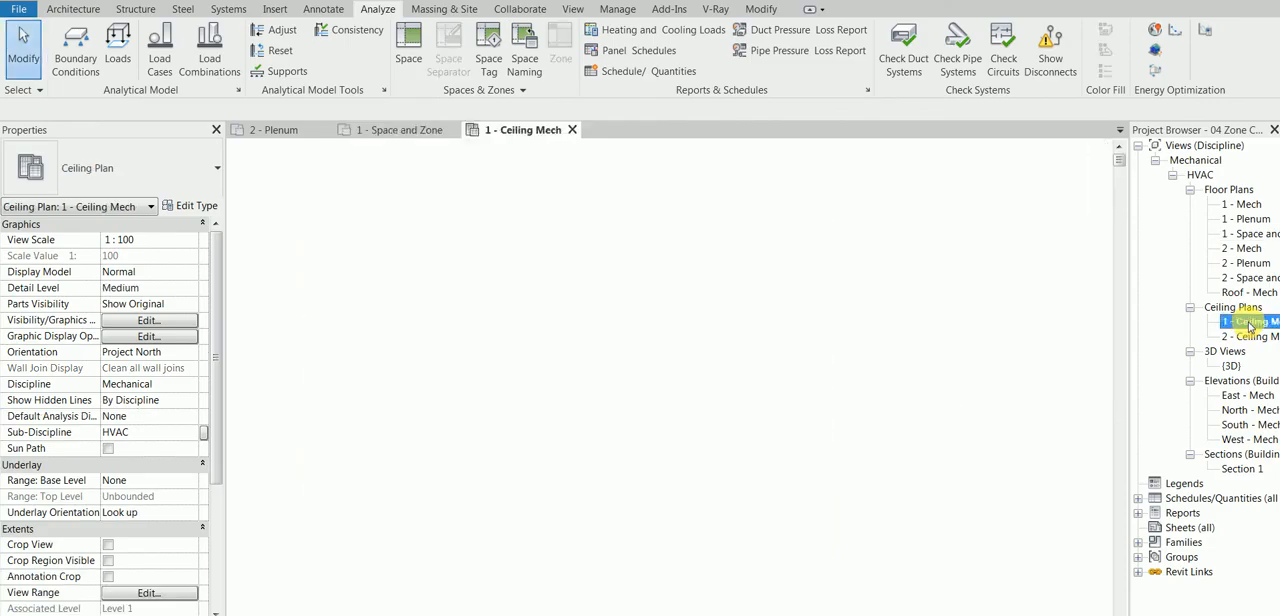
scroll(355, 515, "up", 5)
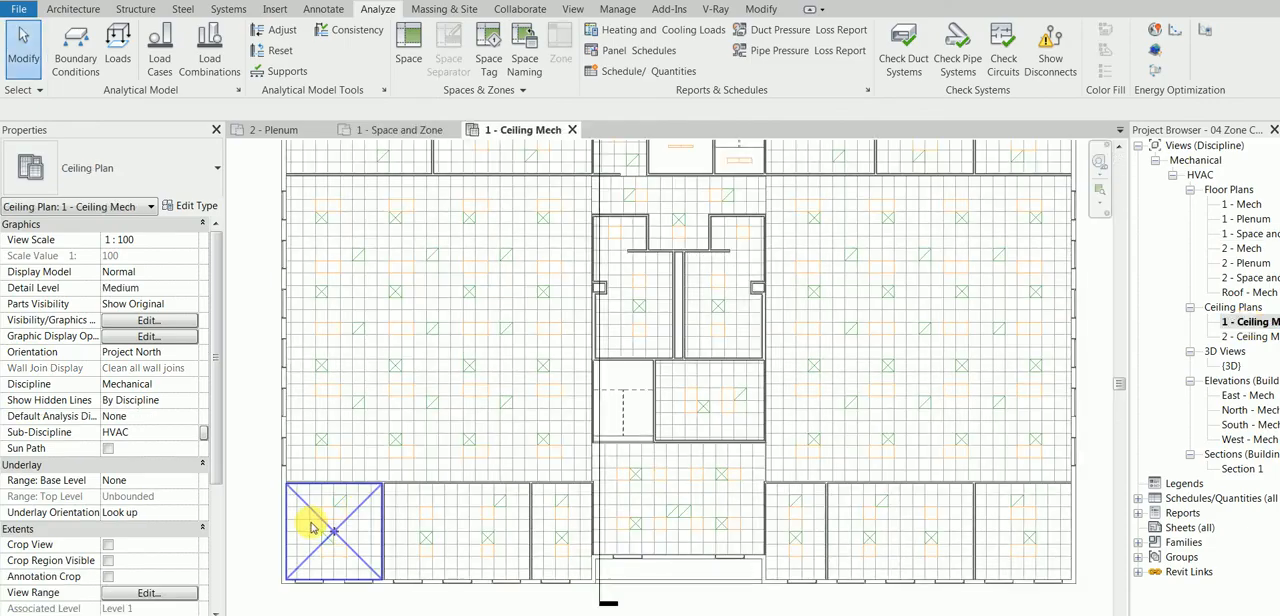
scroll(376, 447, "up", 2)
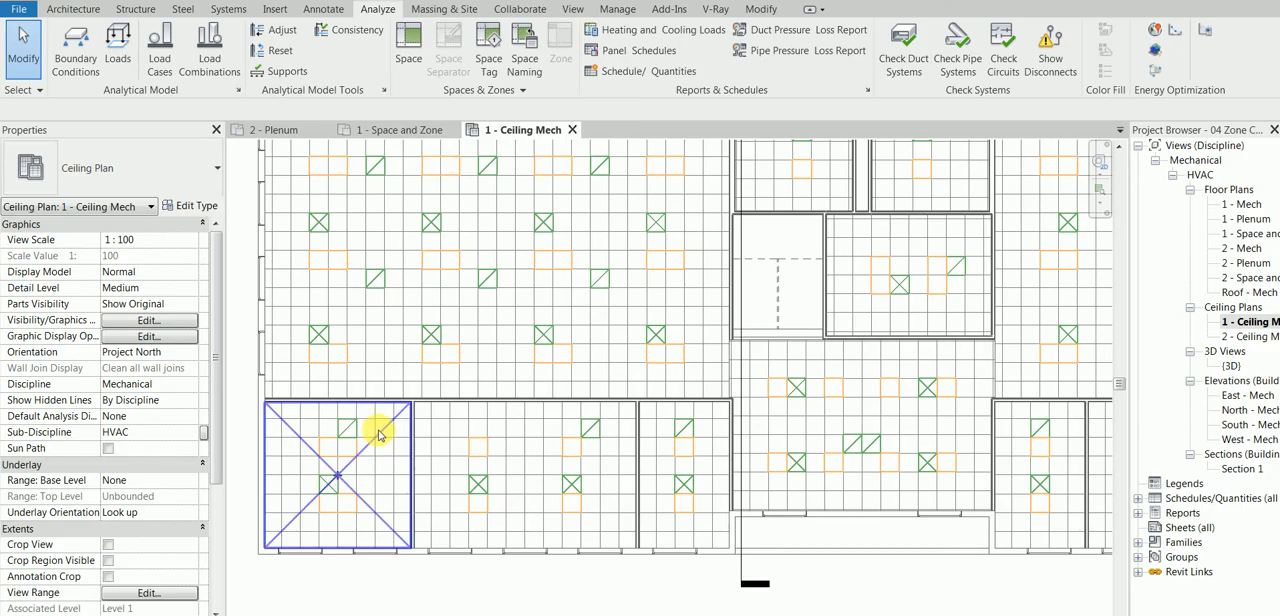
left_click(380, 437)
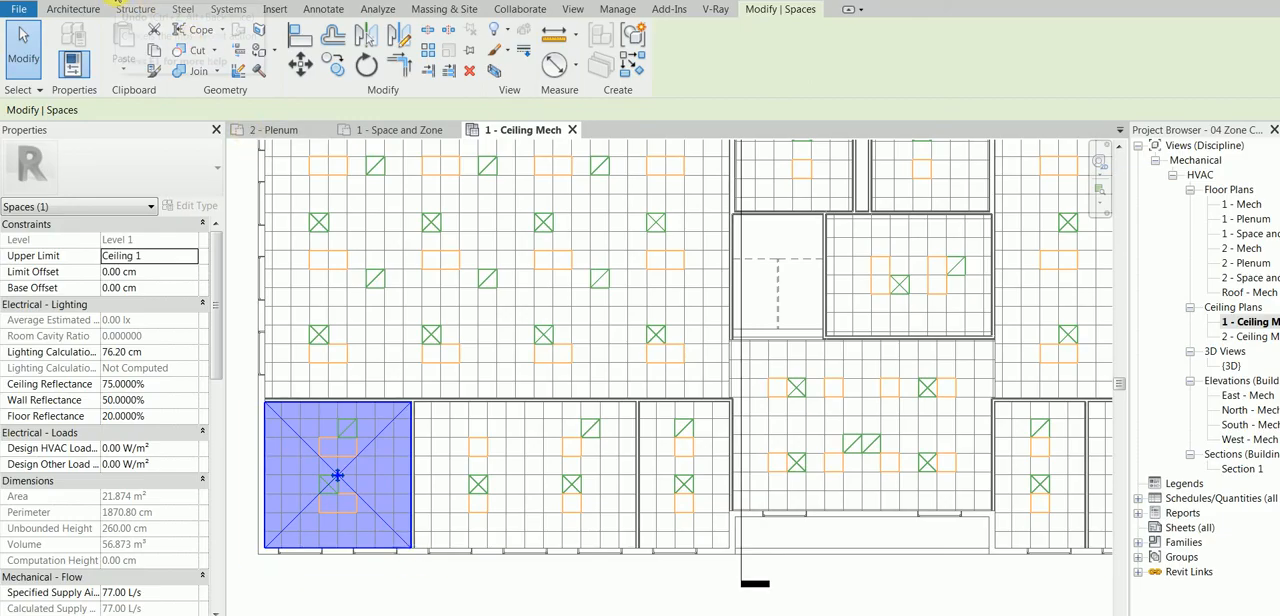
Step: Undo the loads calculation
left_click(116, 3)
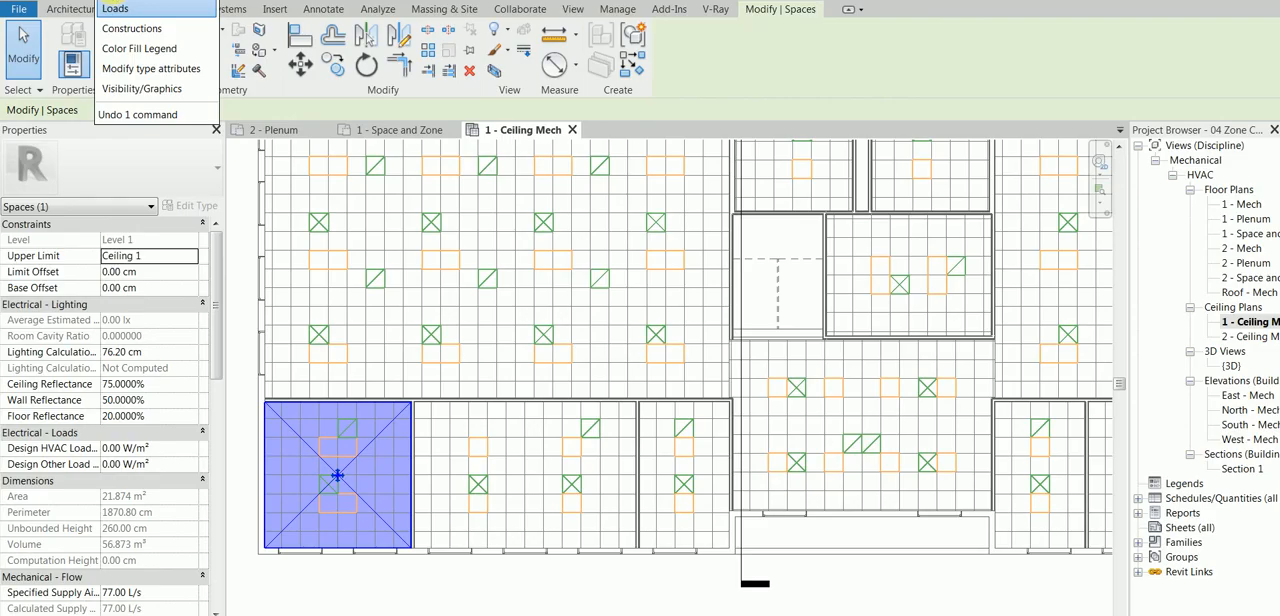
left_click(146, 28)
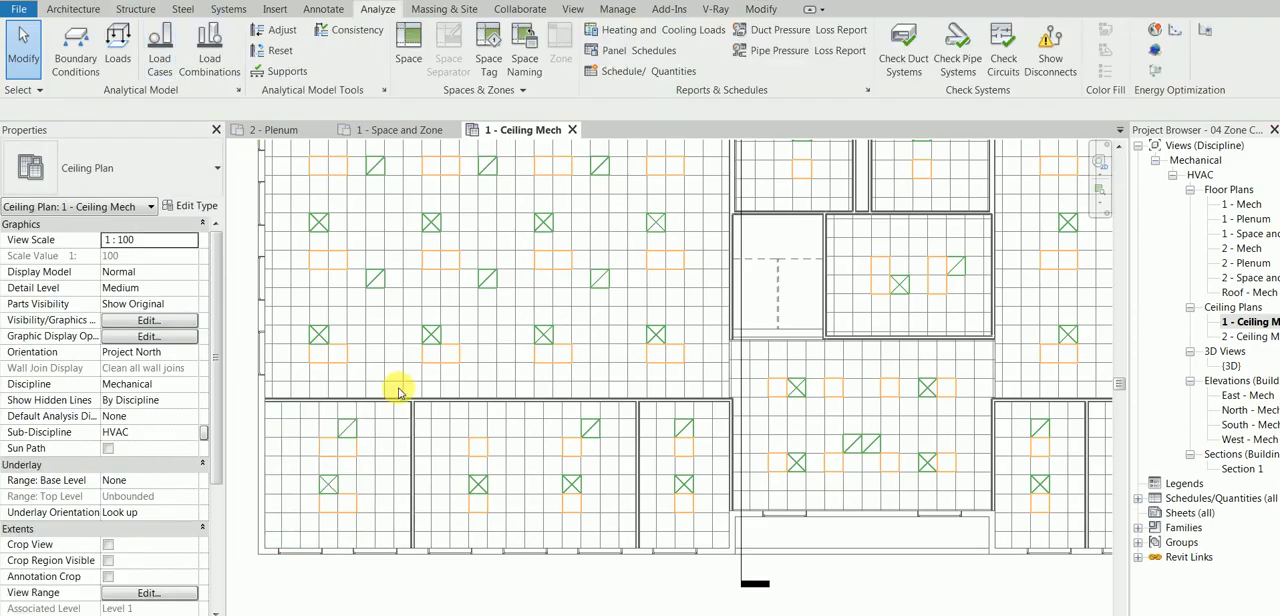
Step: Select the corner office space 101 and examine its Mechanical - Flow airflow properties, widening the property list to read the full names
left_click(357, 421)
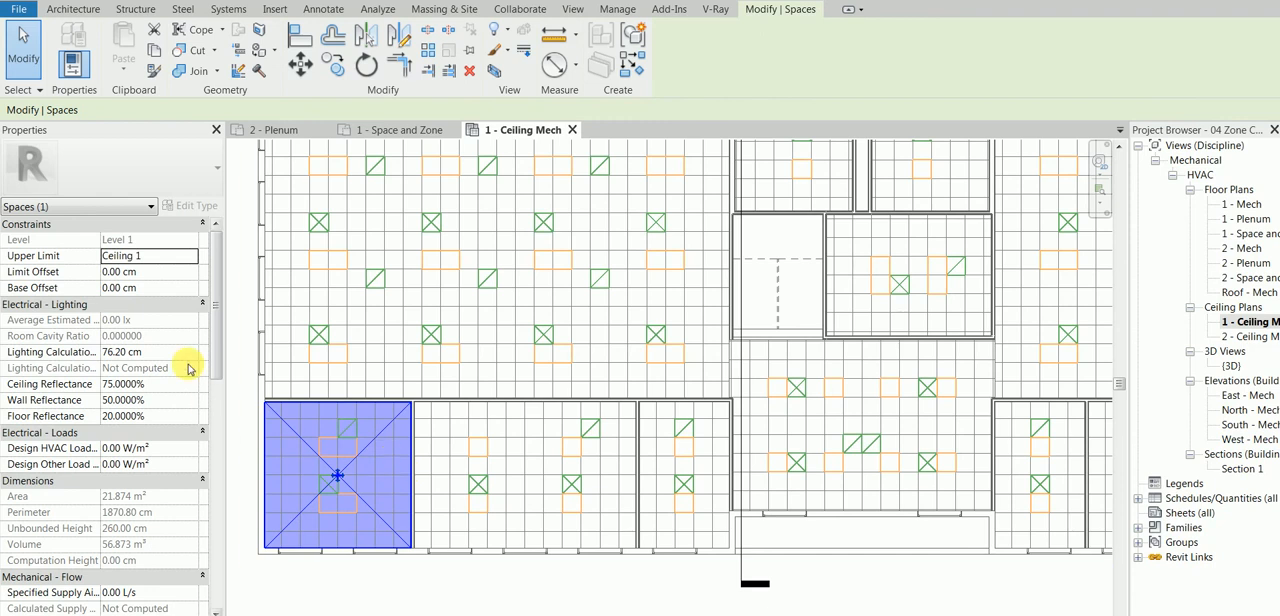
scroll(216, 360, "down", 1)
left_click_drag(216, 367, 218, 417)
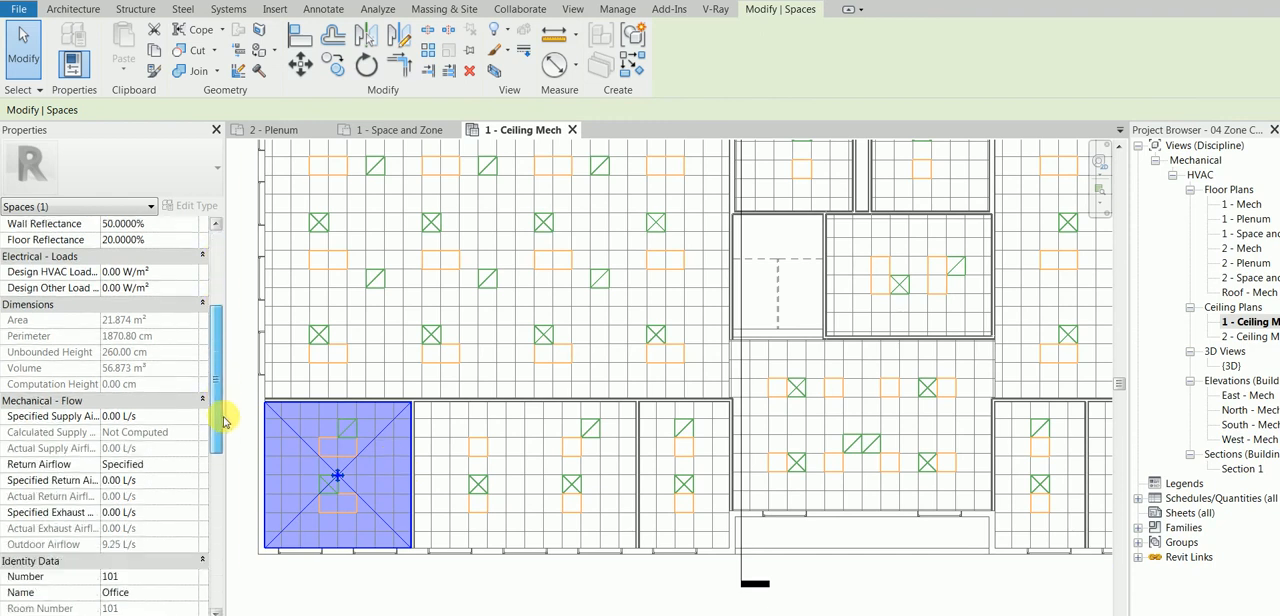
left_click_drag(105, 416, 123, 416)
left_click(150, 416)
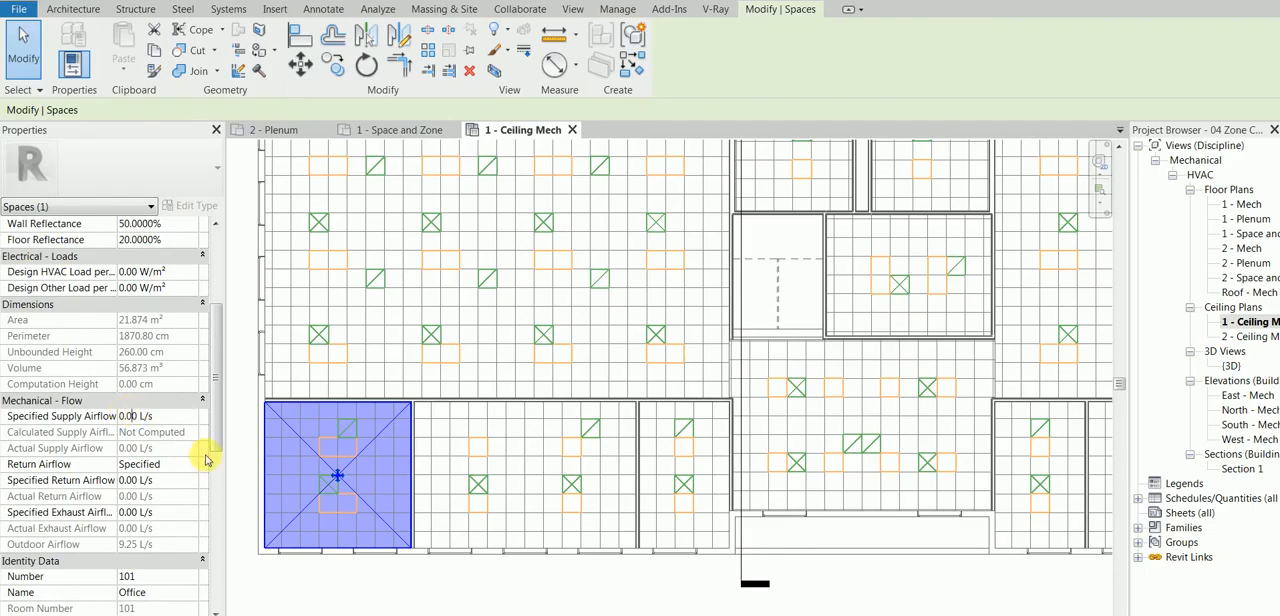
left_click_drag(232, 468, 264, 469)
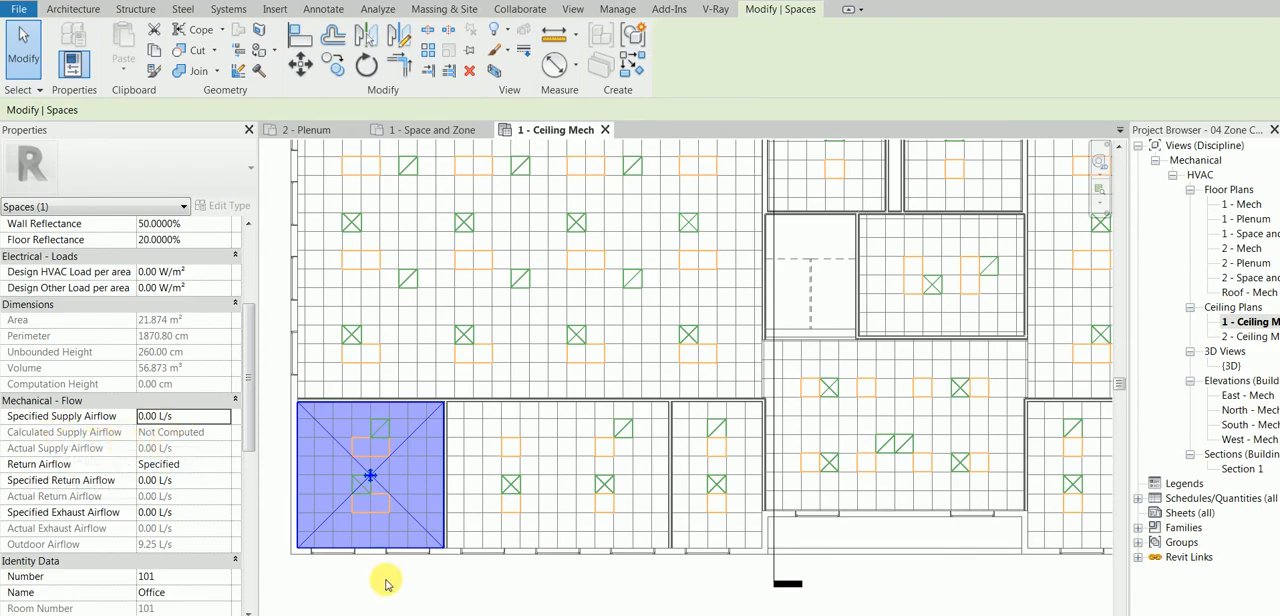
scroll(248, 412, "down", 1)
left_click_drag(248, 418, 248, 440)
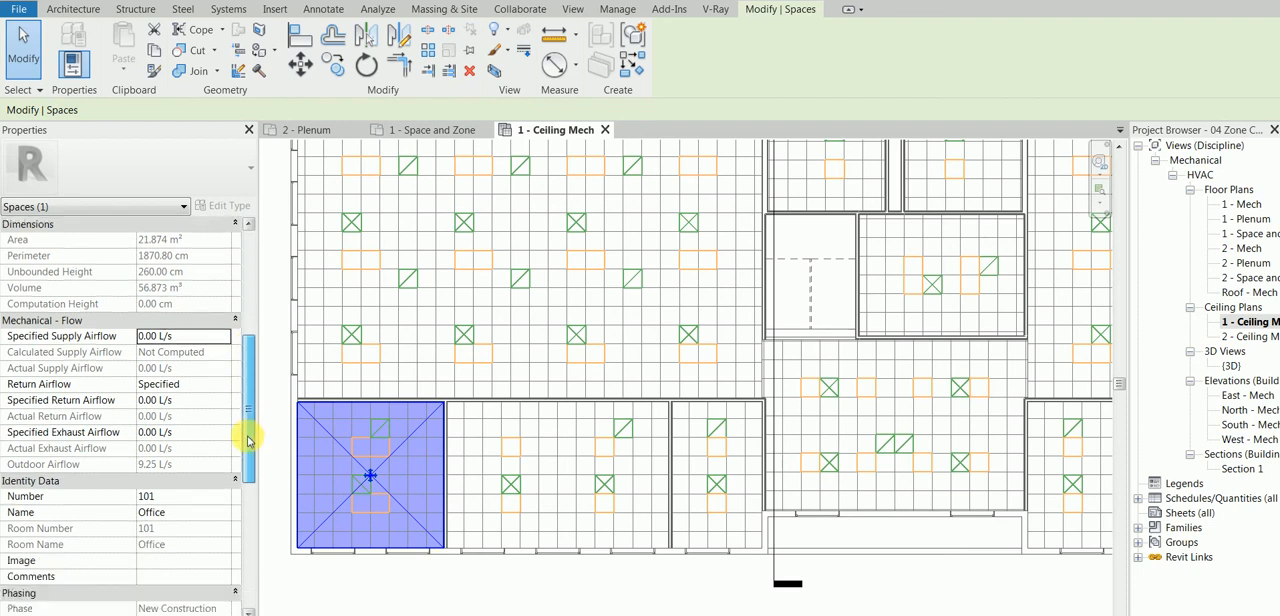
Step: Review the building's schematic construction types in the heating and cooling loads settings, recalculate the loads, and close the generated report
left_click(386, 9)
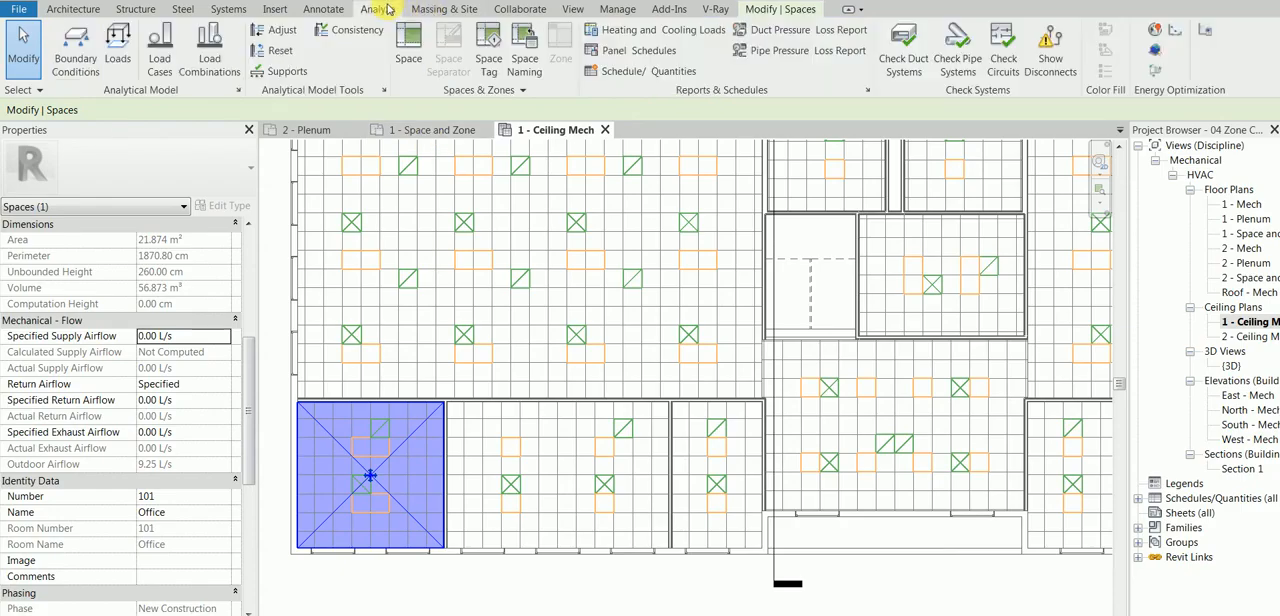
left_click(660, 34)
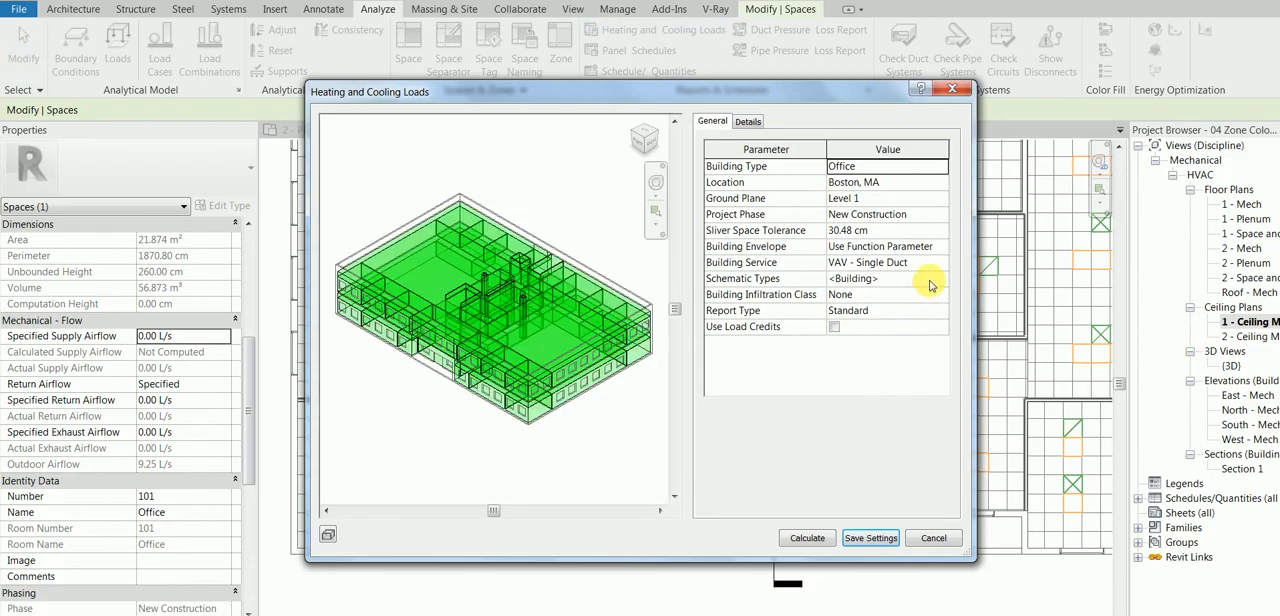
left_click(941, 280)
left_click(941, 280)
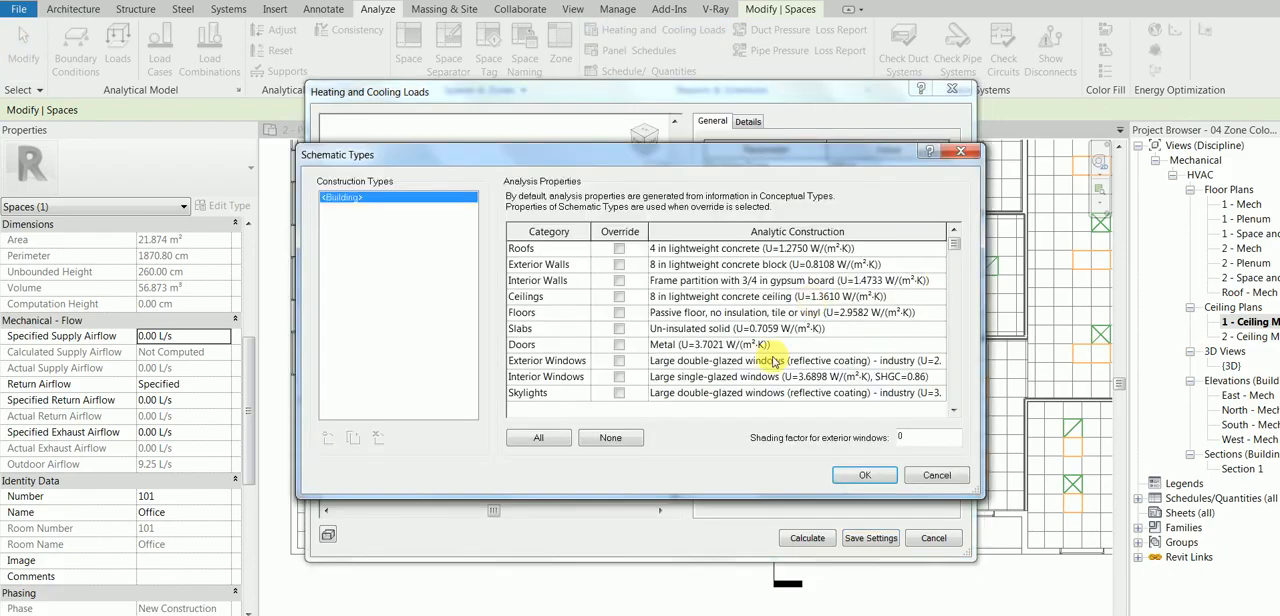
left_click(937, 476)
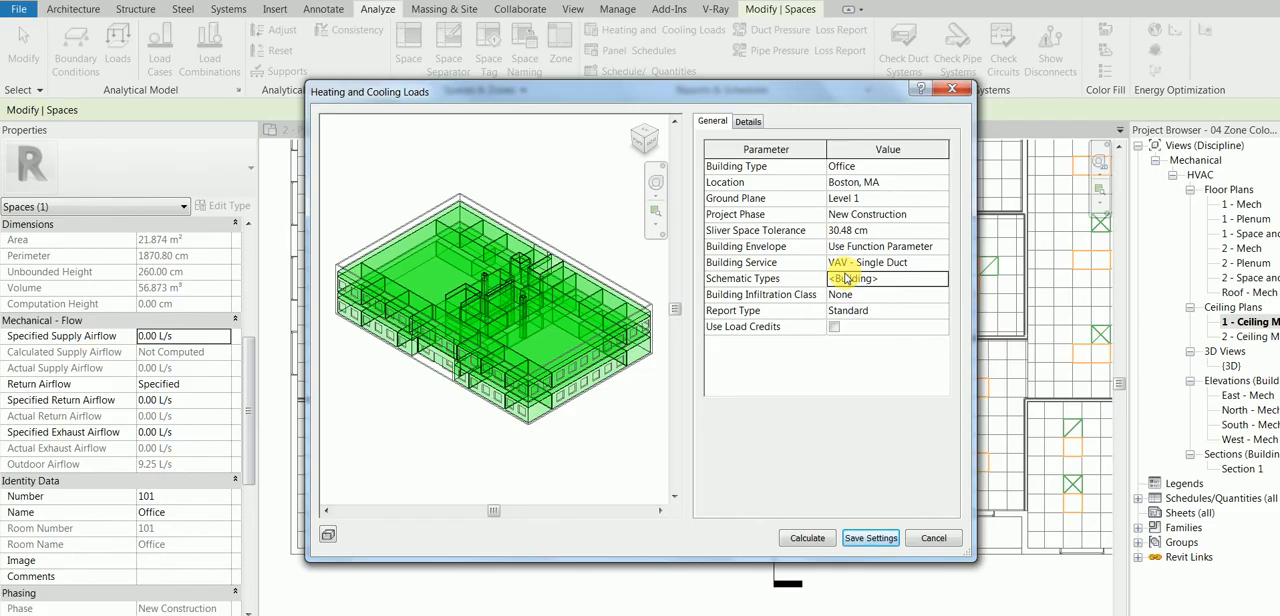
left_click(817, 539)
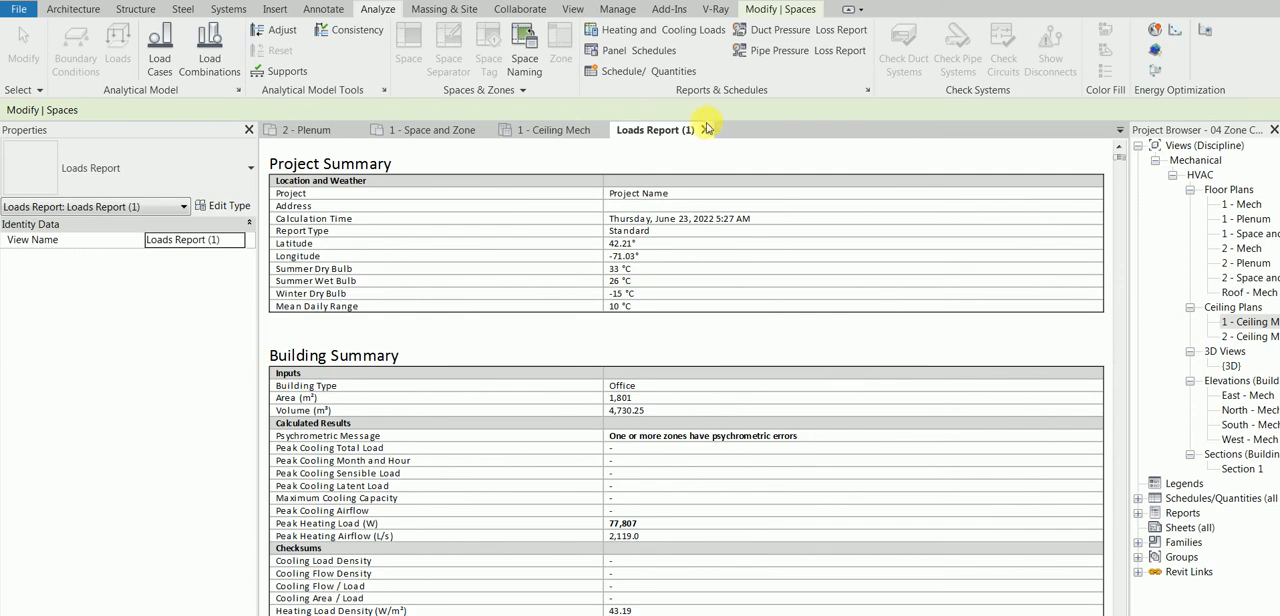
left_click(704, 131)
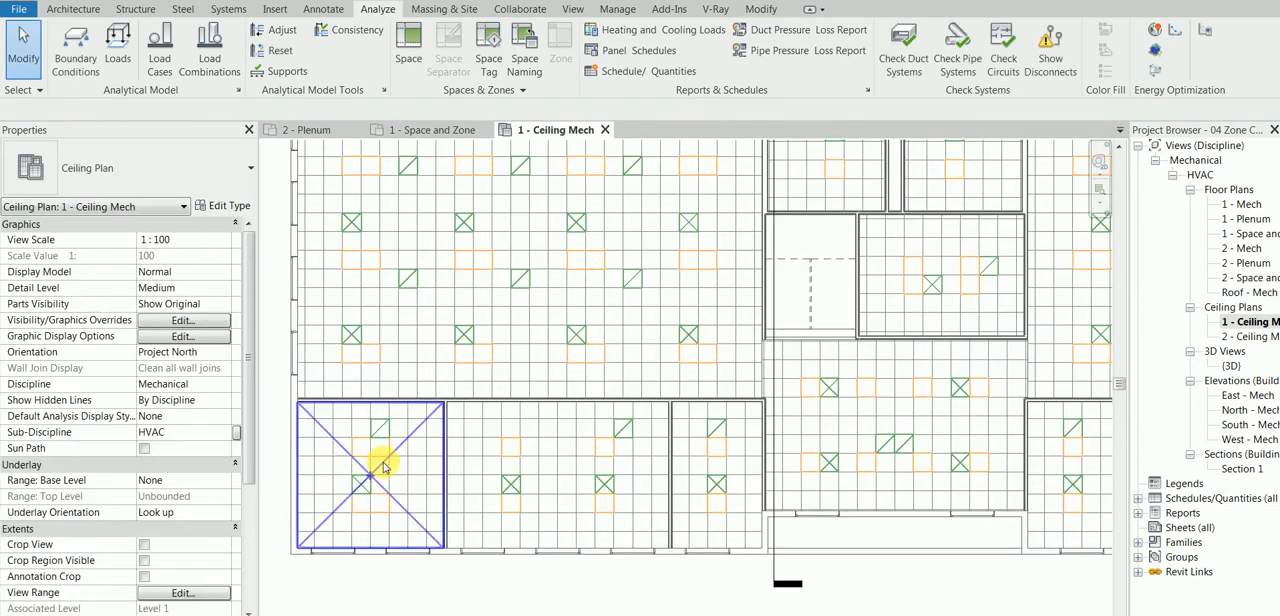
Step: Examine the Mechanical - Flow airflow properties of corner office space 101 and the adjacent office space 102
left_click(405, 436)
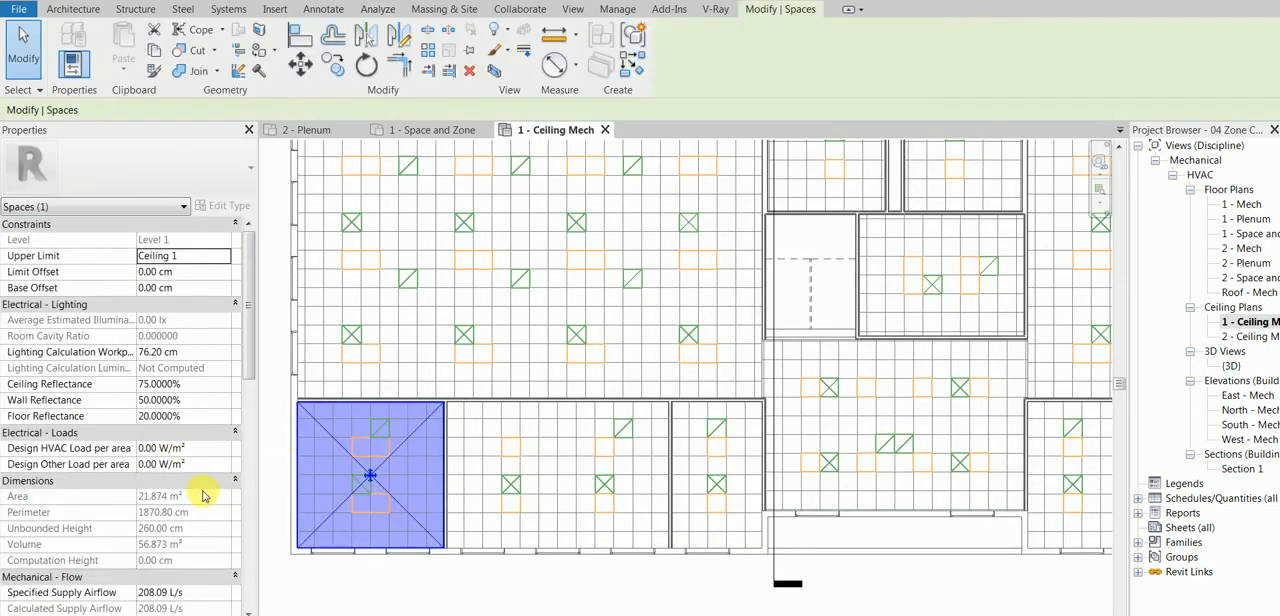
left_click_drag(246, 328, 250, 404)
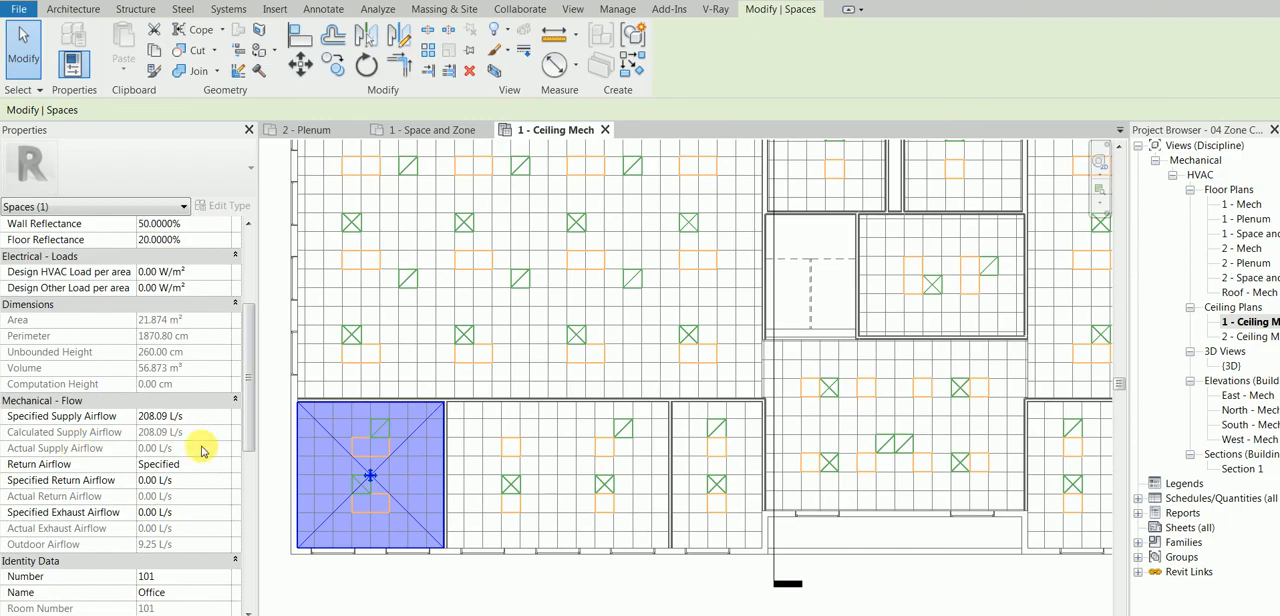
left_click(440, 578)
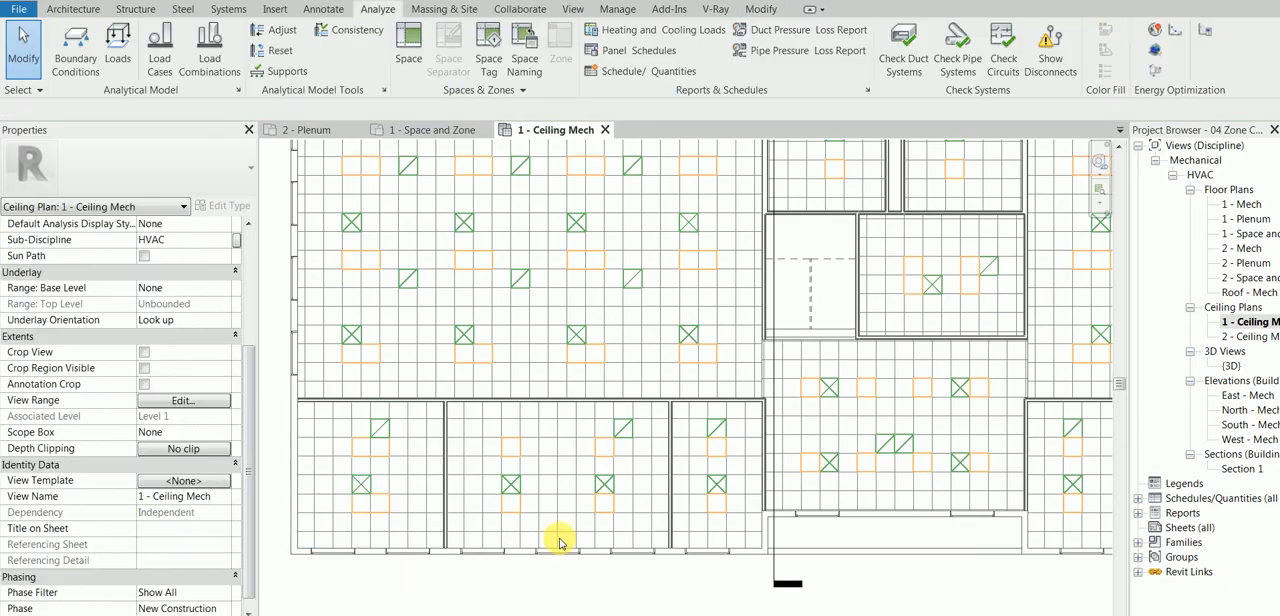
left_click(572, 487)
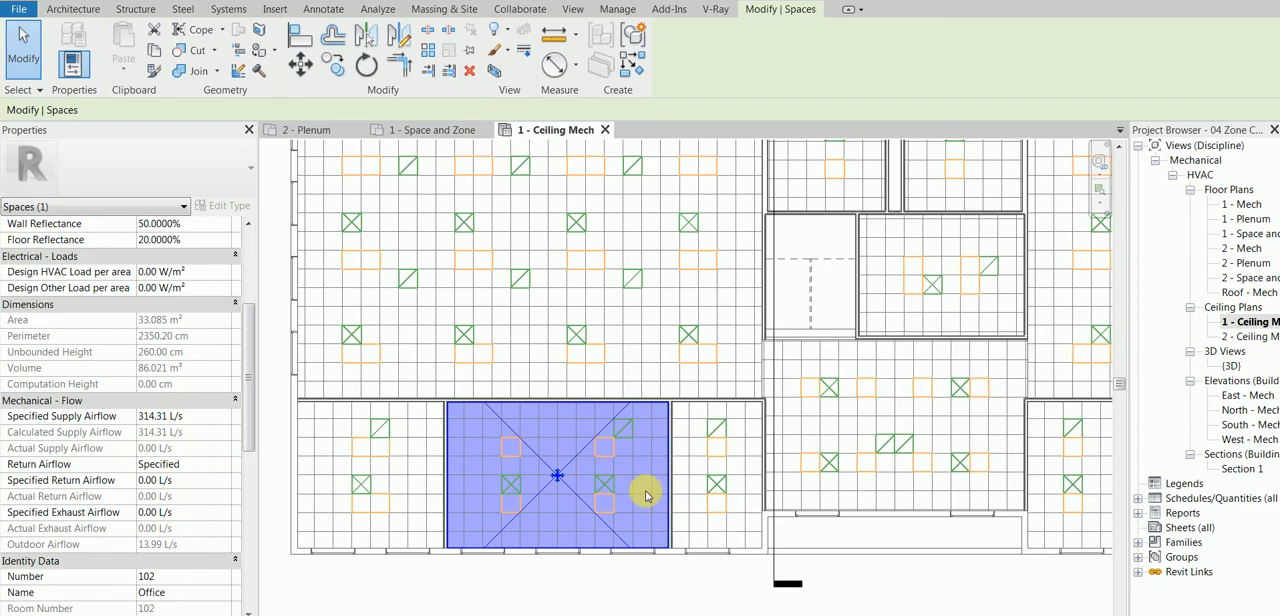
Step: Place an M_Supply Diffuser 600 x 600 Face 300 x 300 Connection at 260 cm offset on the corner office's supply diffuser symbol
left_click(248, 10)
left_click(222, 44)
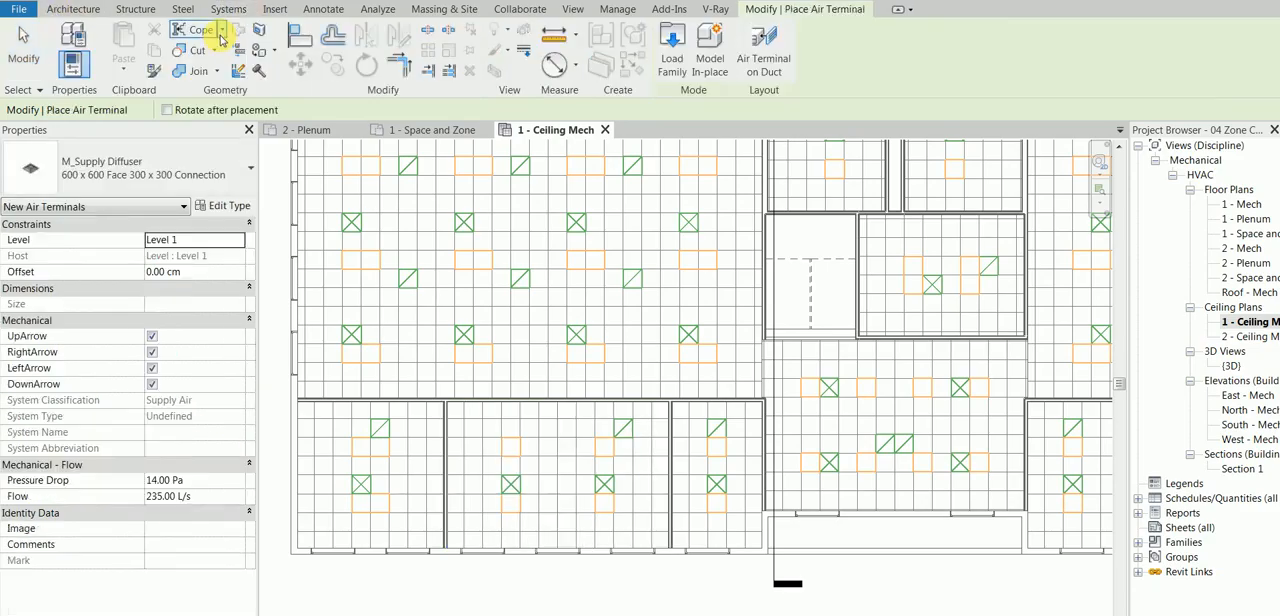
left_click(190, 272)
type("260")
key("Return")
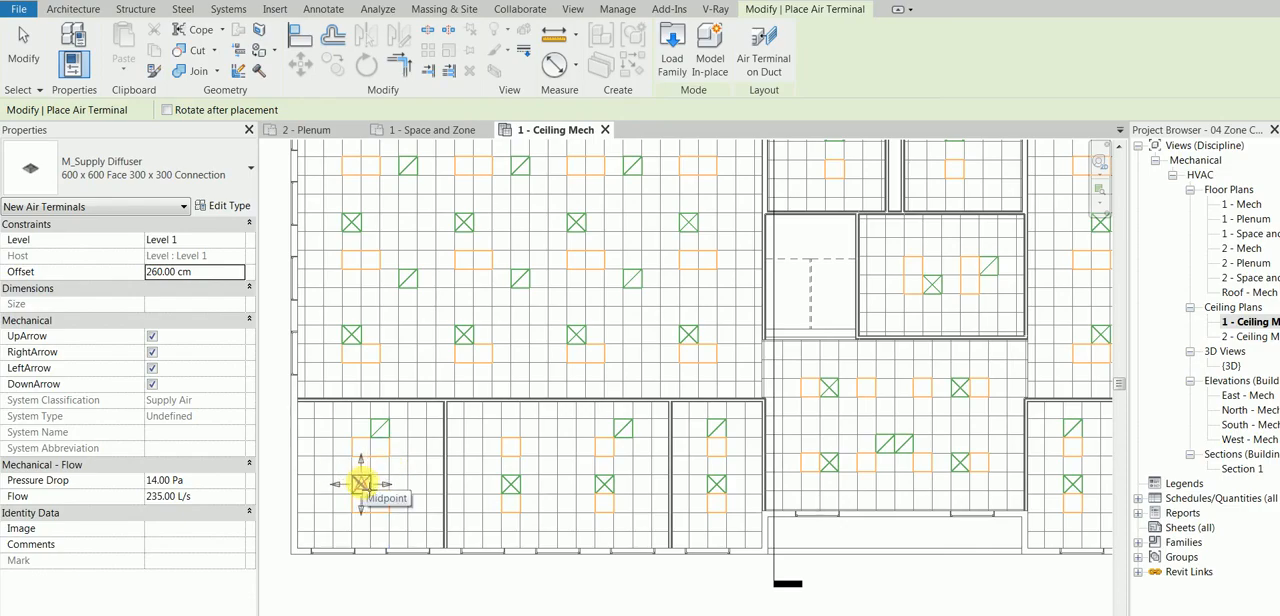
left_click(361, 484)
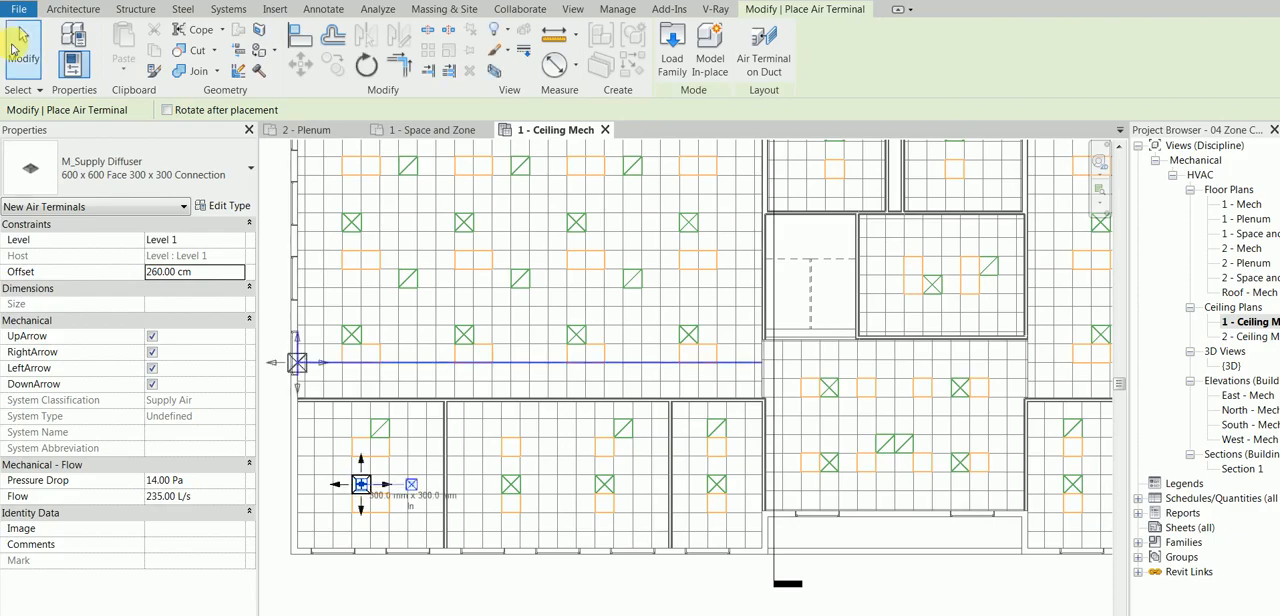
left_click(22, 45)
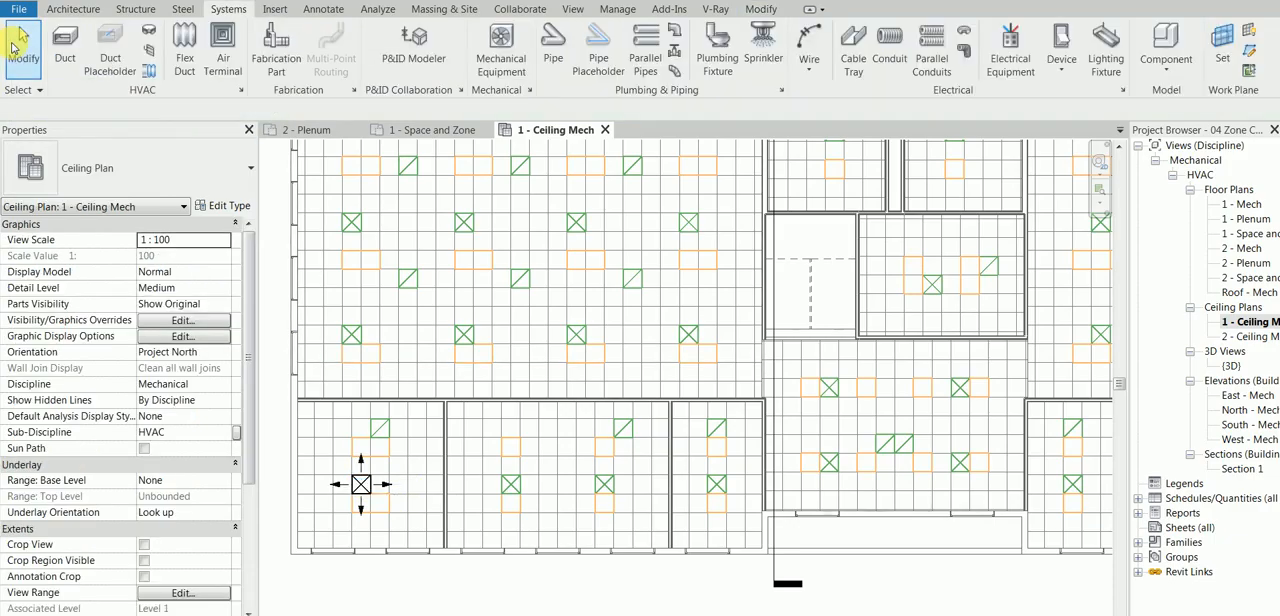
Step: Compare the placed diffuser's flow with the specified, calculated and actual supply airflow of corner office 101
left_click(368, 483)
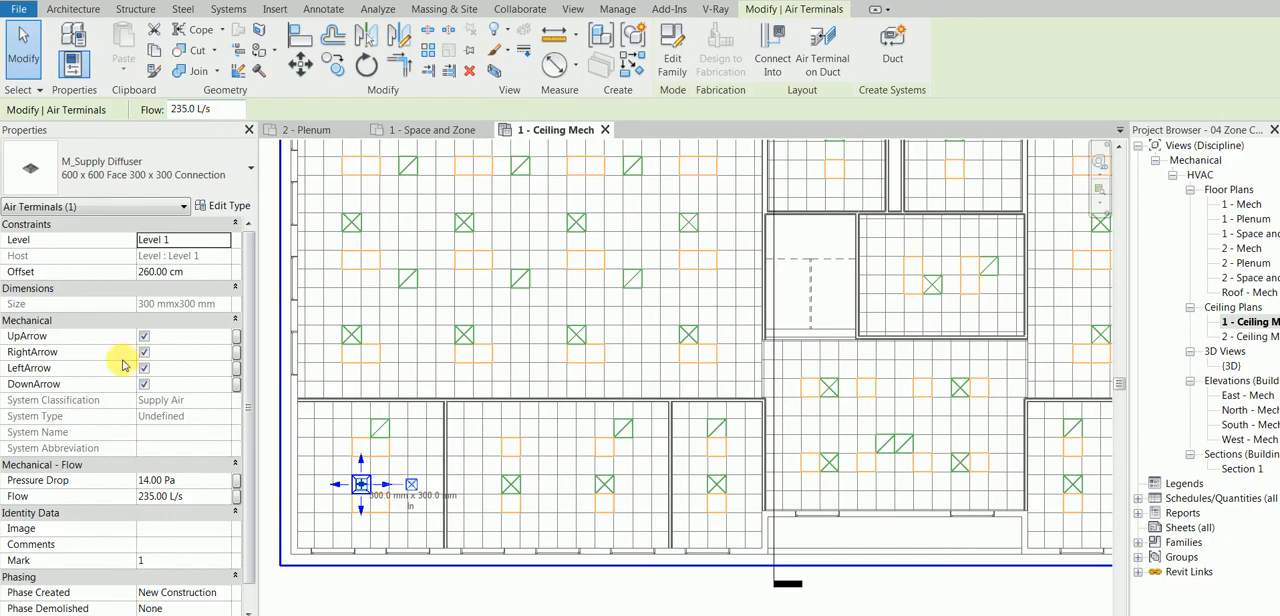
left_click(22, 45)
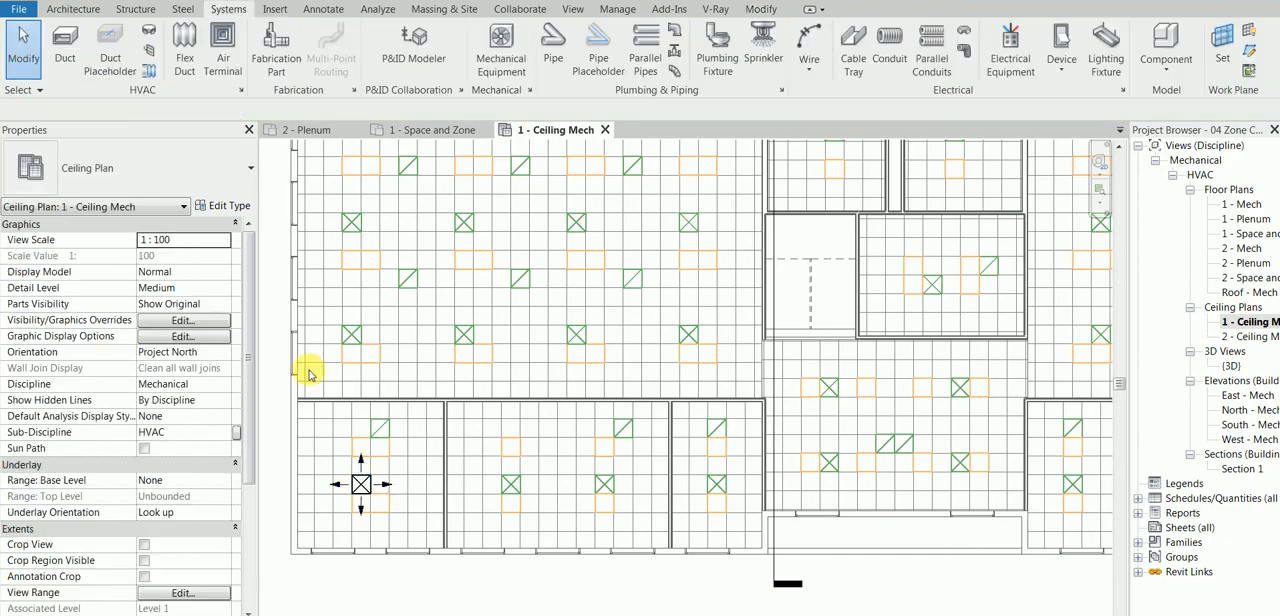
left_click(414, 438)
left_click_drag(250, 350, 243, 400)
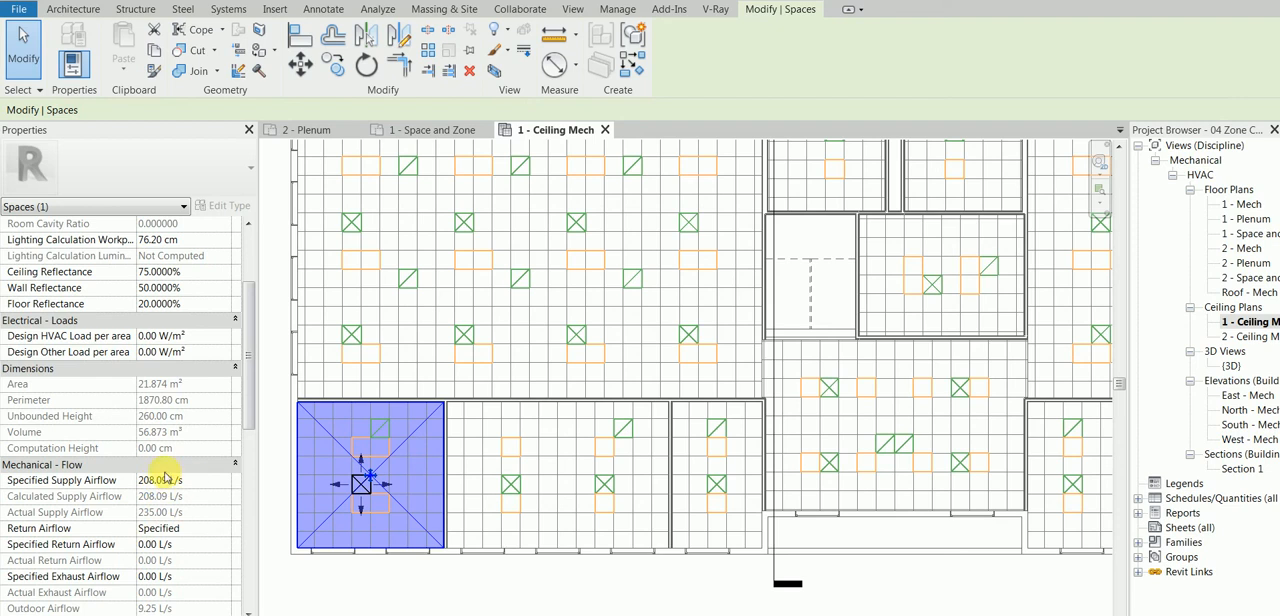
left_click(334, 584)
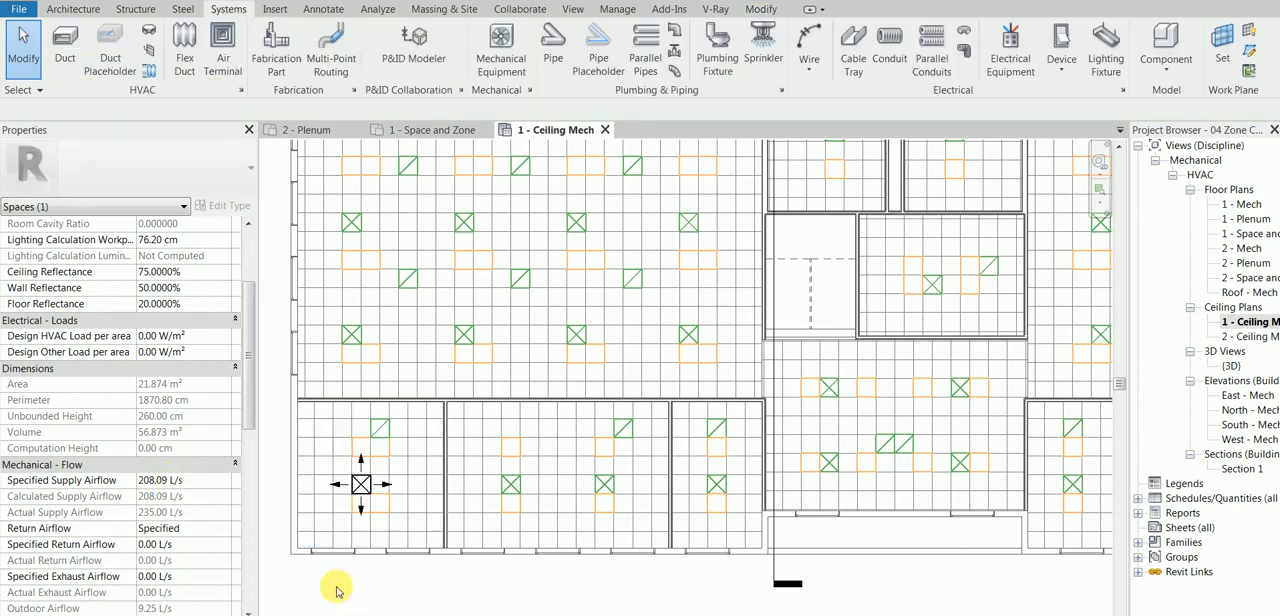
Step: Set the corner office diffuser's flow to 210 L/s and check the space's actual supply airflow
left_click(364, 487)
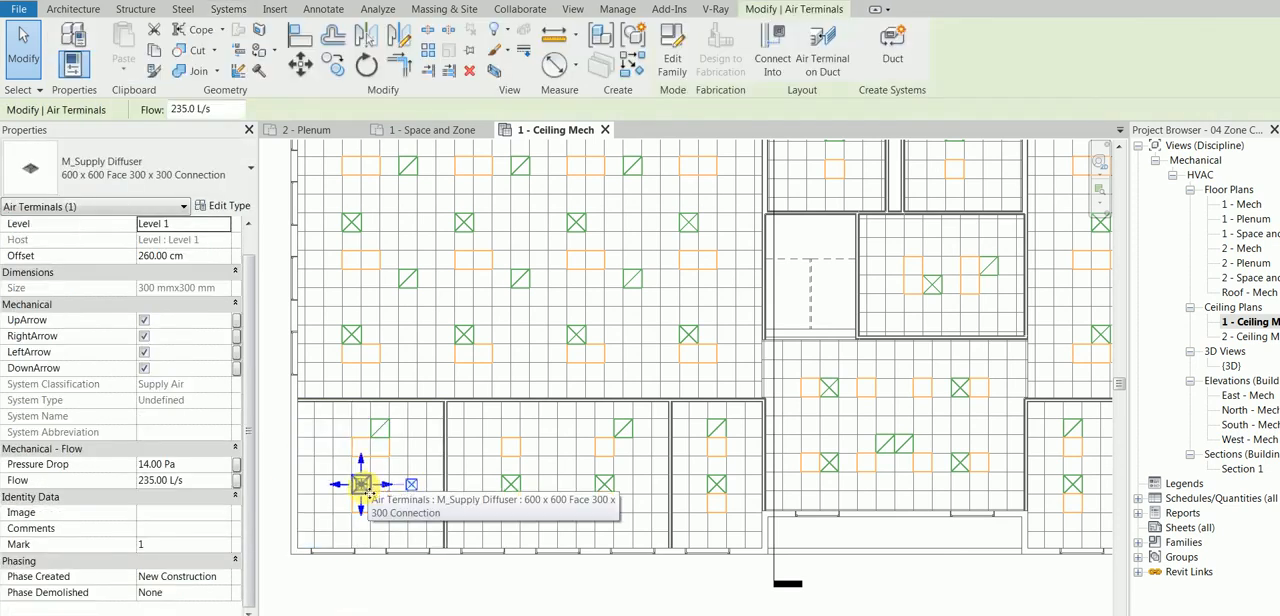
left_click(205, 109)
type("250")
key("Return")
left_click(371, 592)
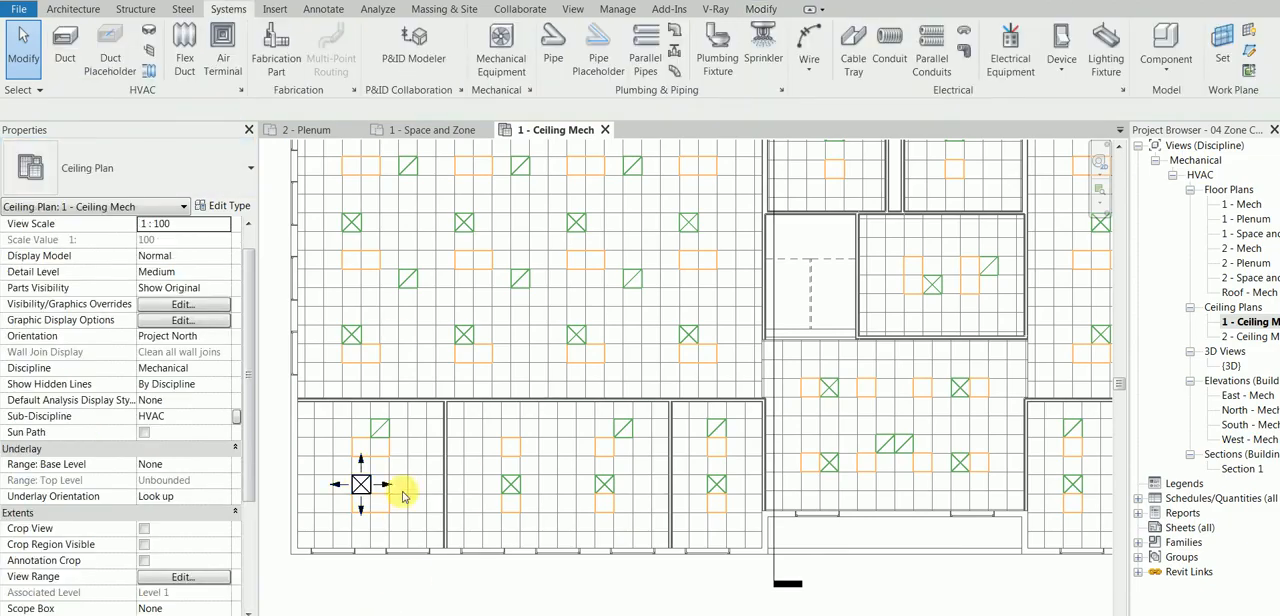
left_click(398, 492)
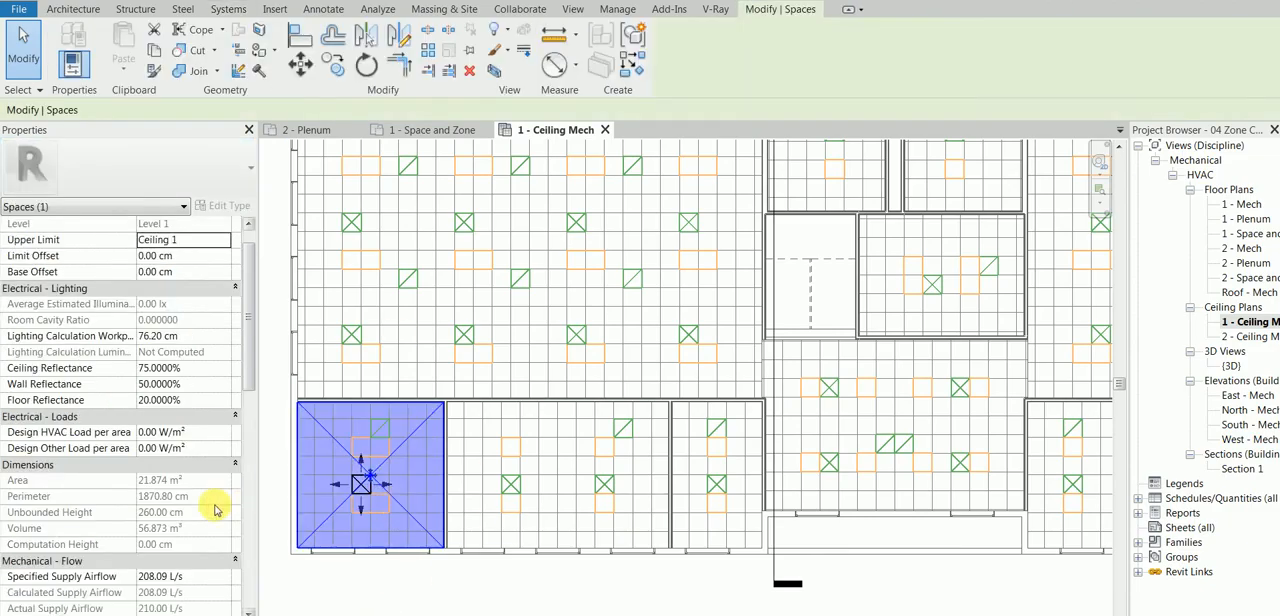
left_click_drag(247, 370, 247, 478)
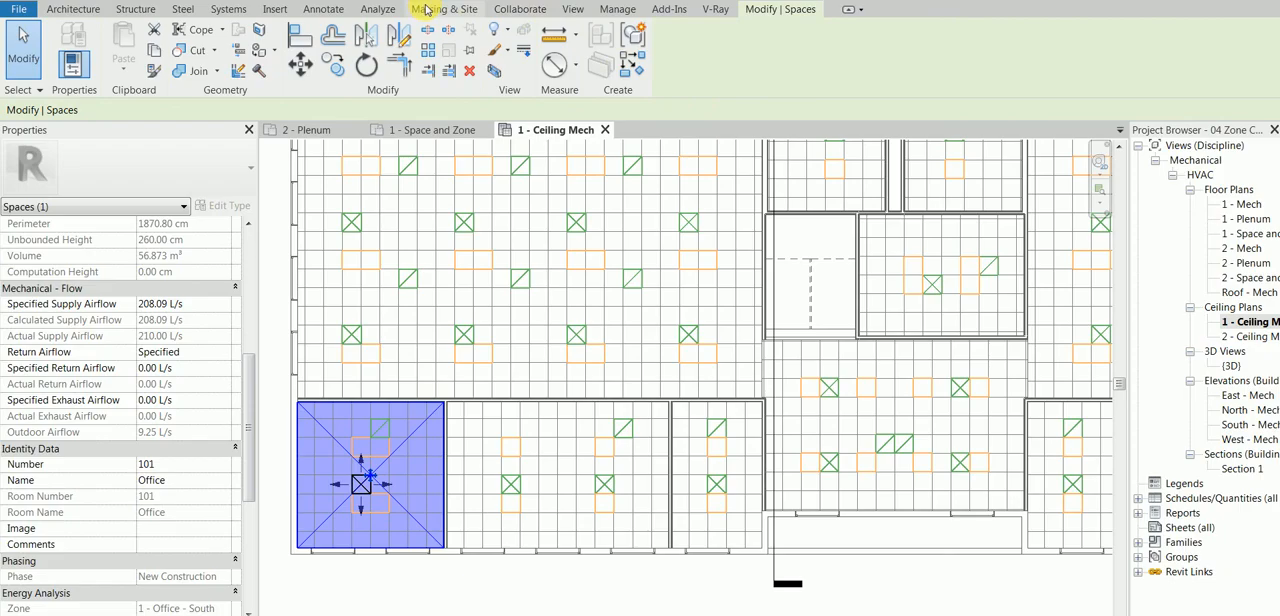
Step: Review the project's advanced energy settings, including the building's schematic construction types and their U-values, and close the project information
left_click(225, 10)
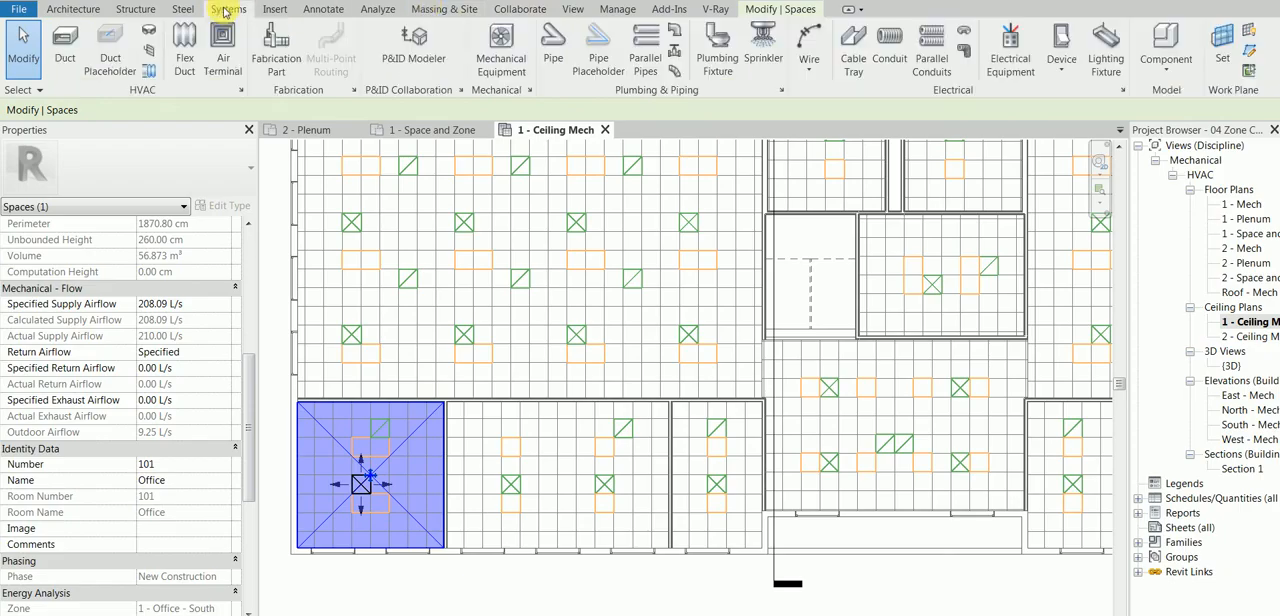
left_click(378, 9)
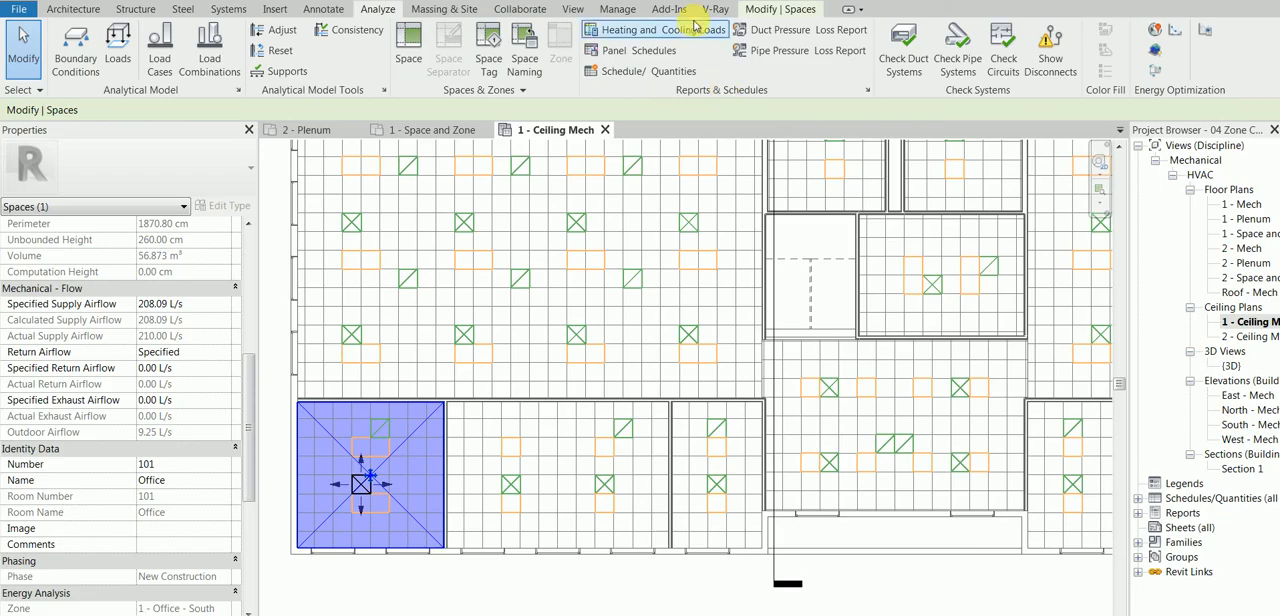
left_click(617, 9)
left_click(165, 71)
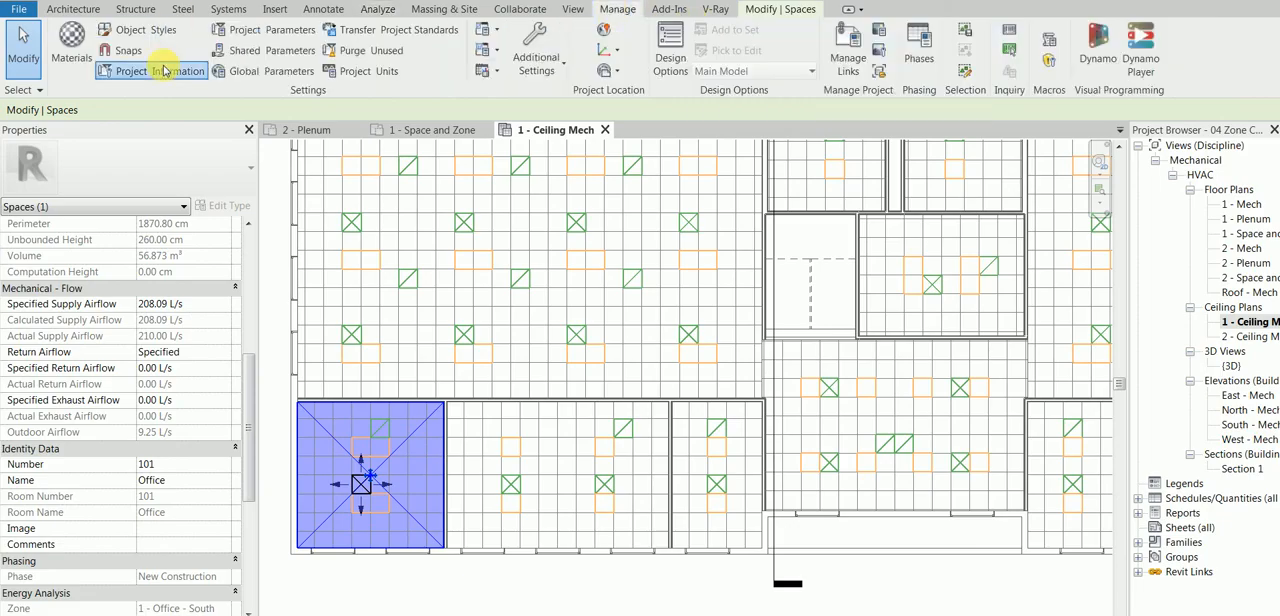
left_click(859, 377)
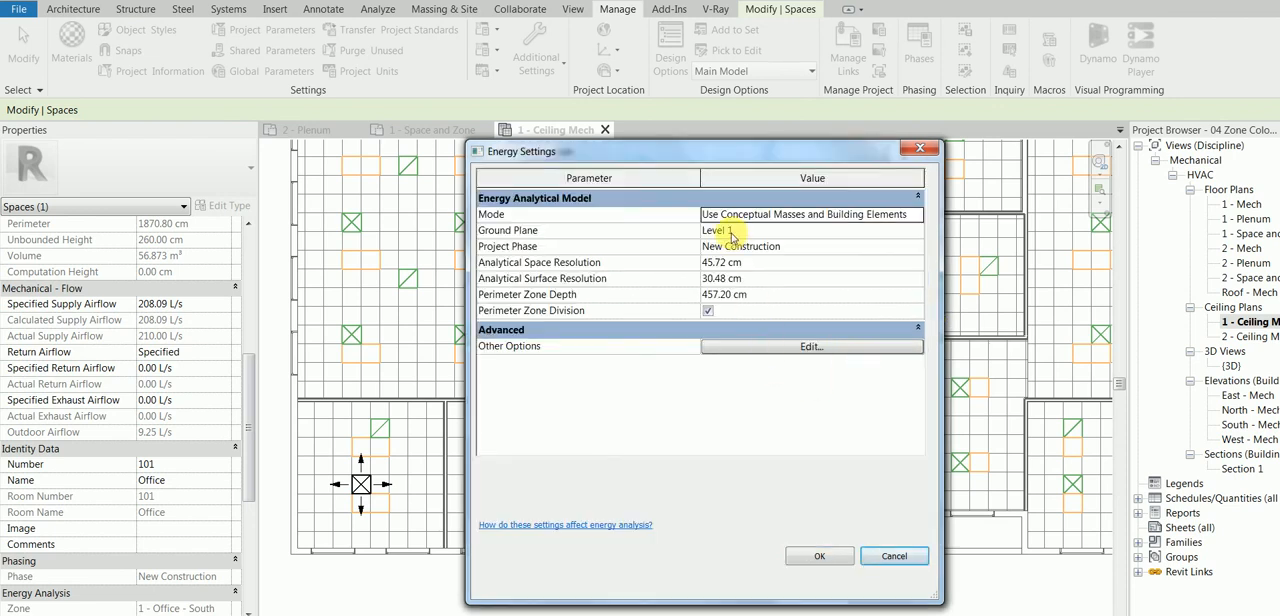
left_click(753, 346)
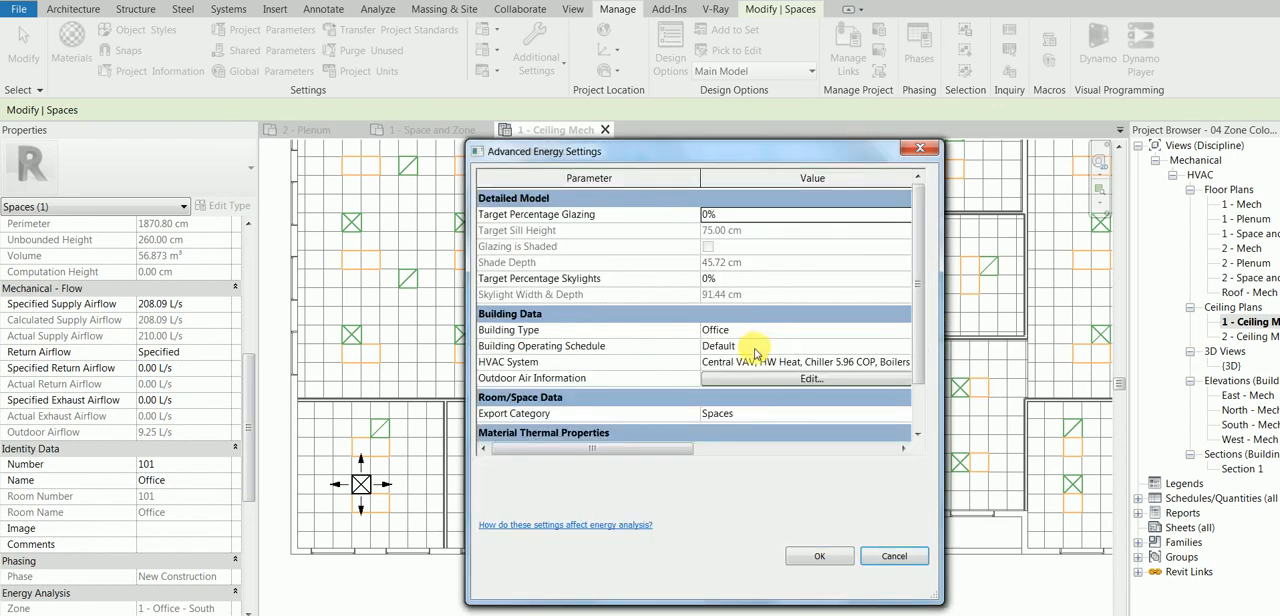
left_click_drag(919, 296, 909, 340)
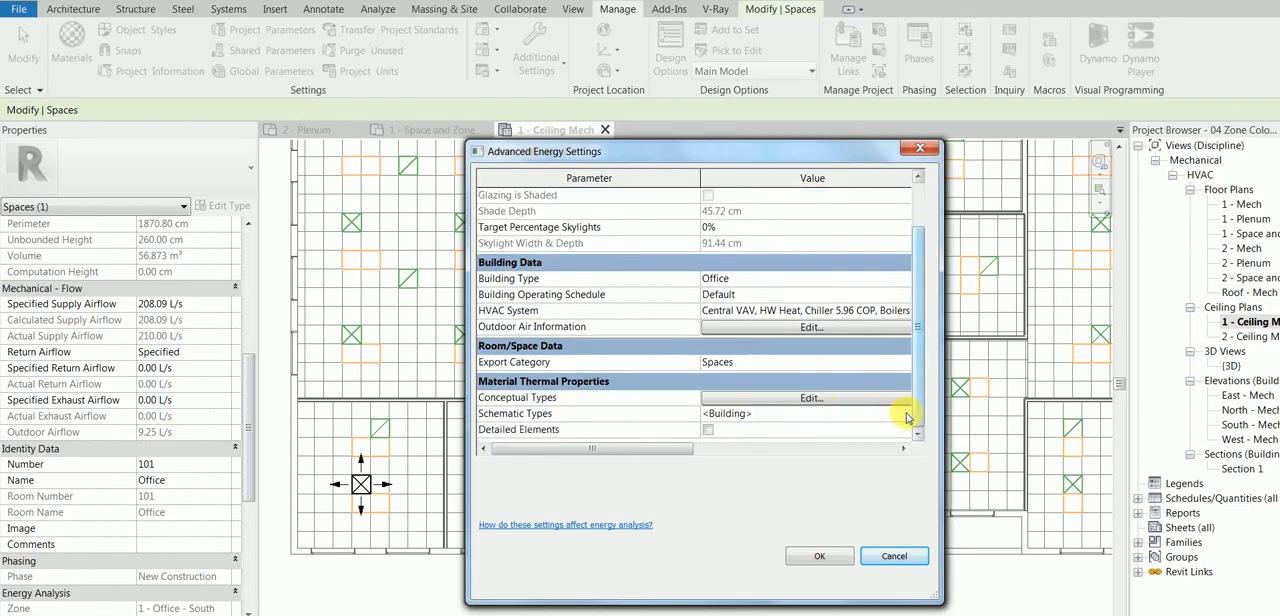
left_click(910, 414)
left_click(905, 414)
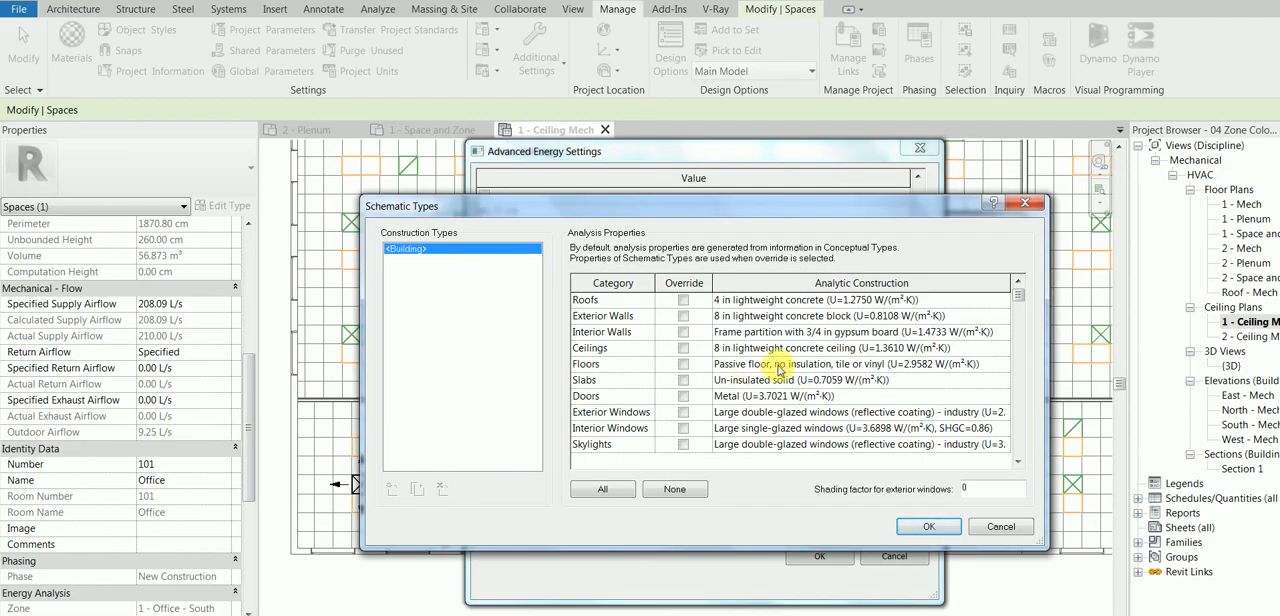
left_click(938, 530)
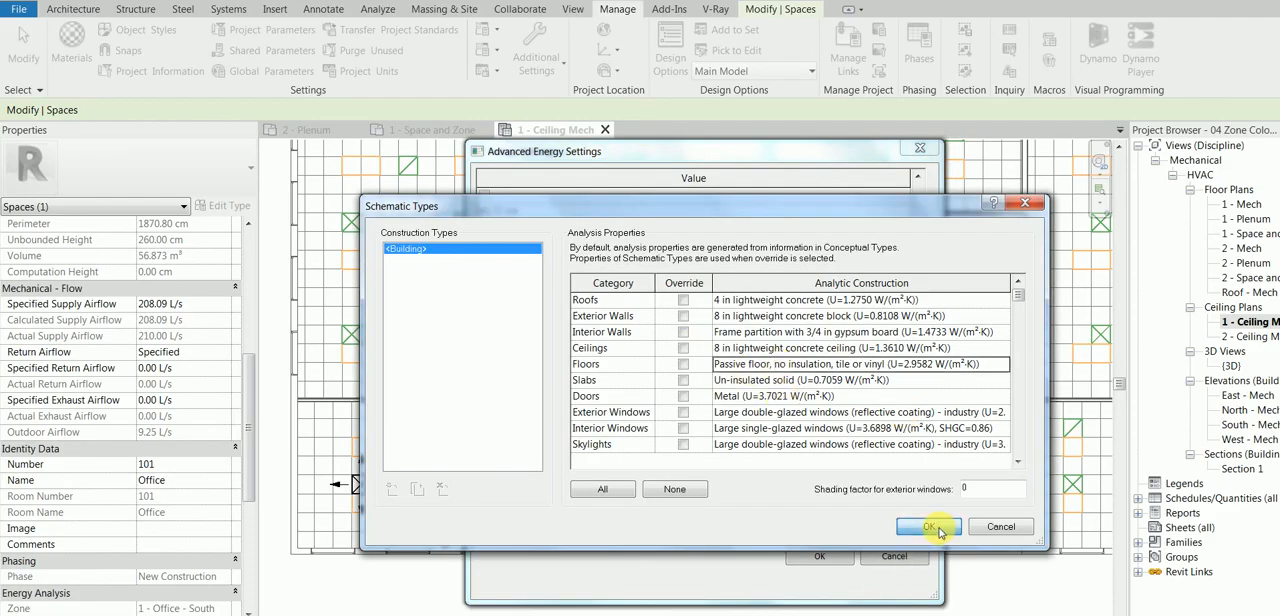
left_click(819, 557)
left_click(819, 557)
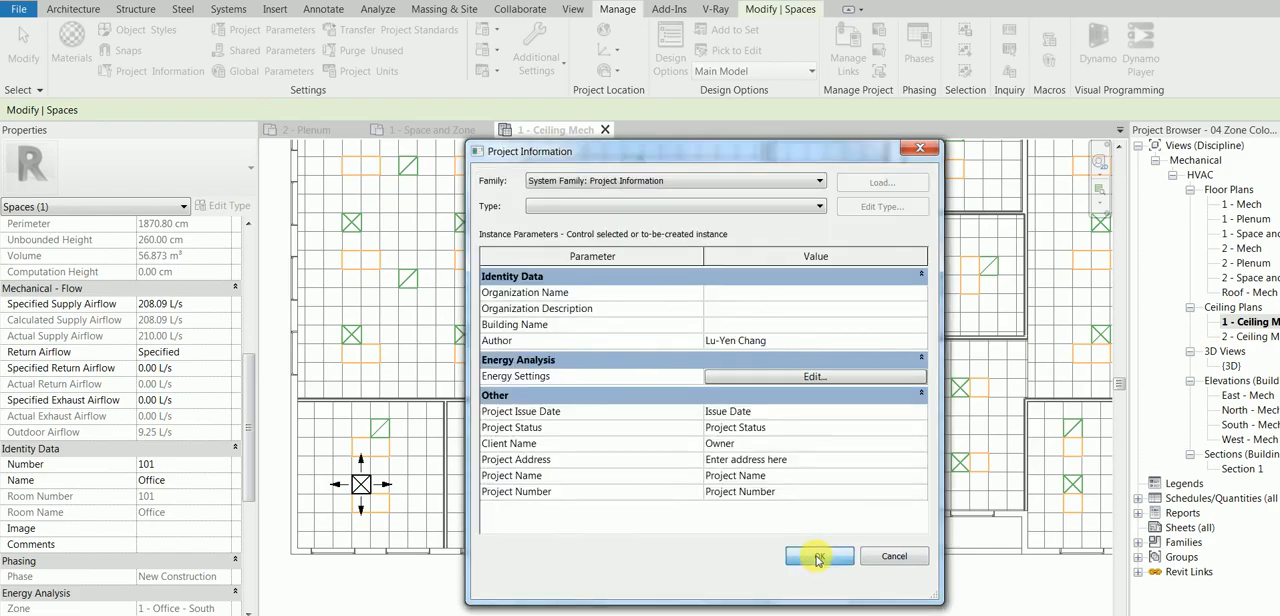
left_click(817, 558)
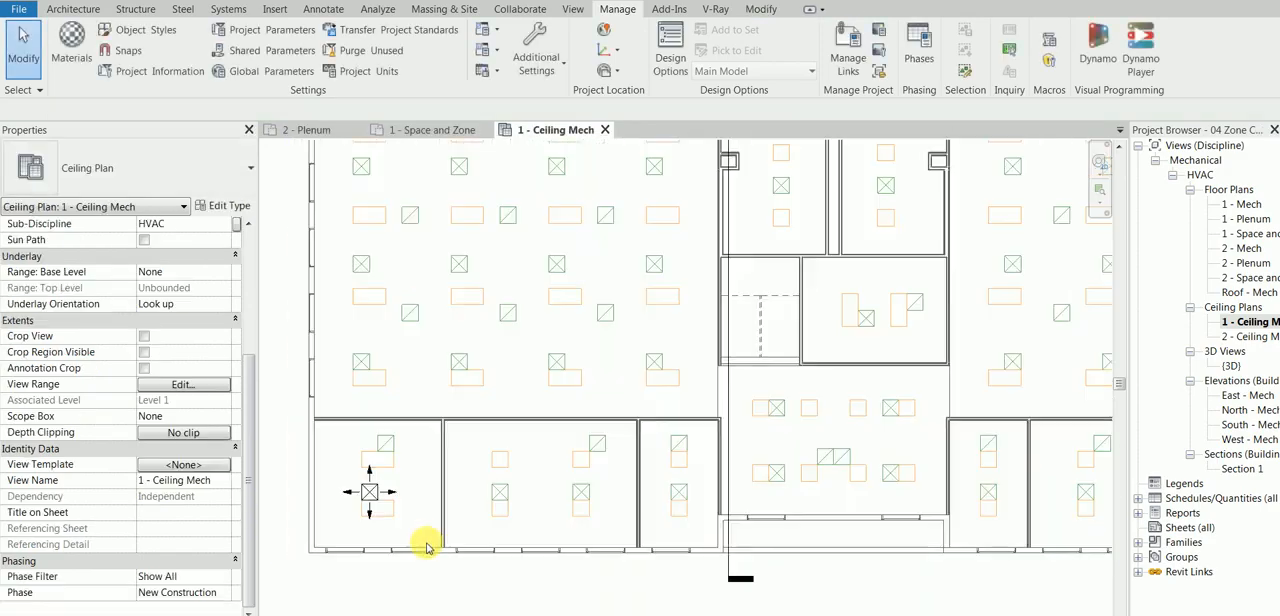
scroll(429, 530, "down", 1)
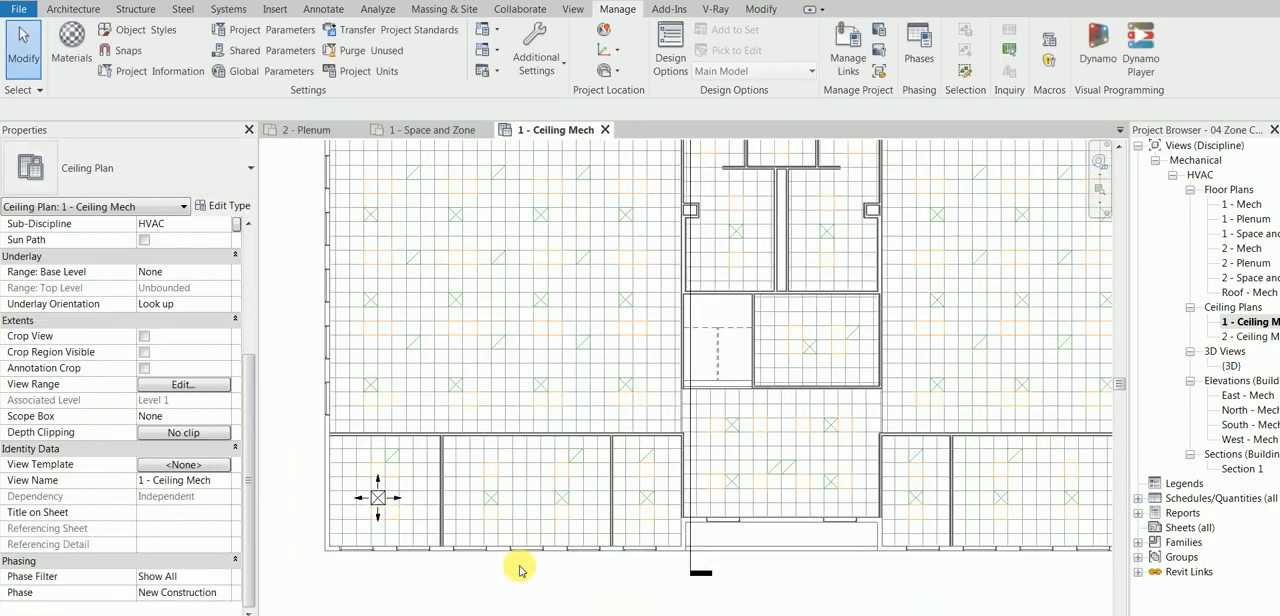